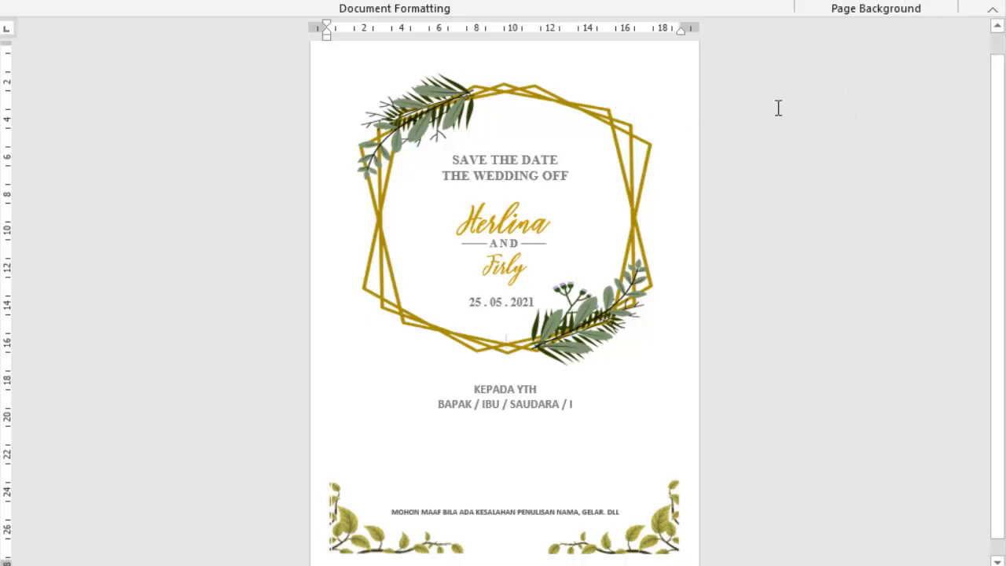
# Step: Apply an orange page border around the invitation page
pyautogui.click(889, 6)
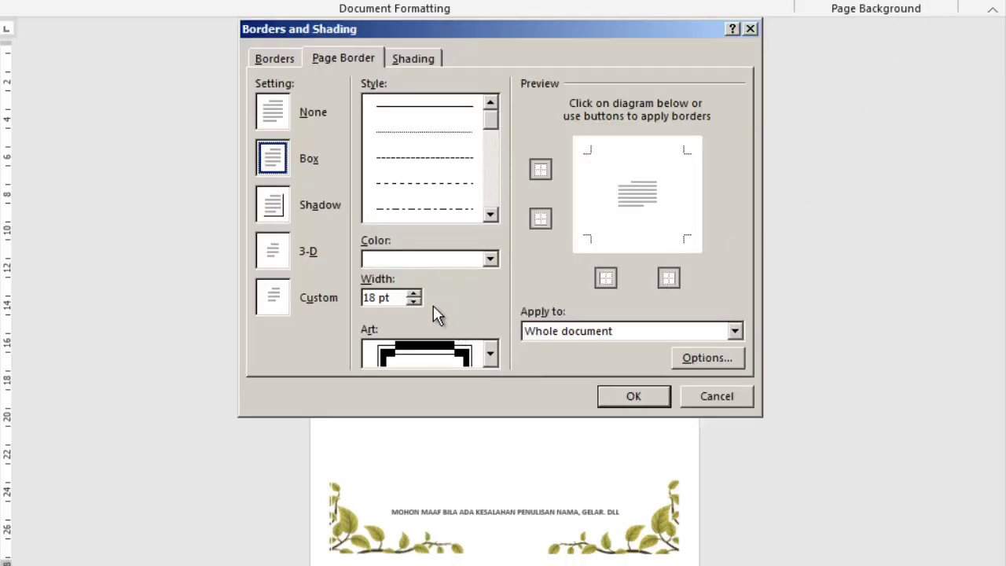
pyautogui.click(458, 259)
pyautogui.click(454, 324)
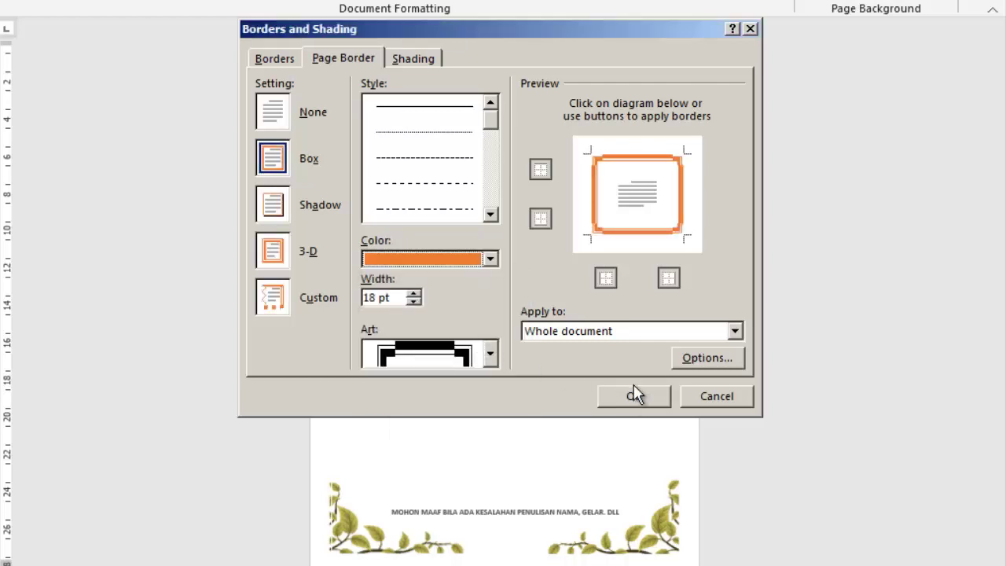
pyautogui.click(635, 395)
# Step: Change the page border colour from orange to dark gray
pyautogui.click(951, 4)
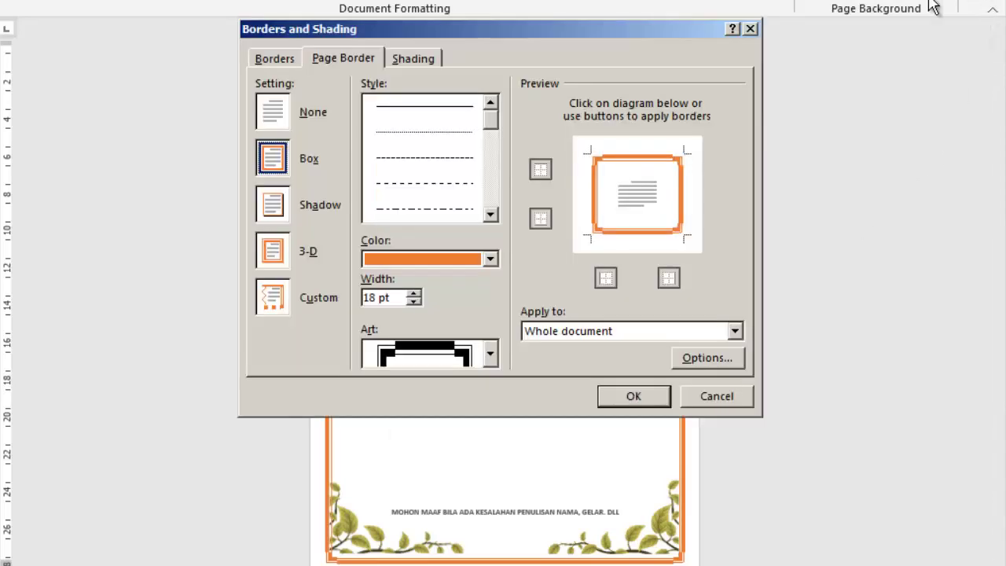
pyautogui.click(490, 260)
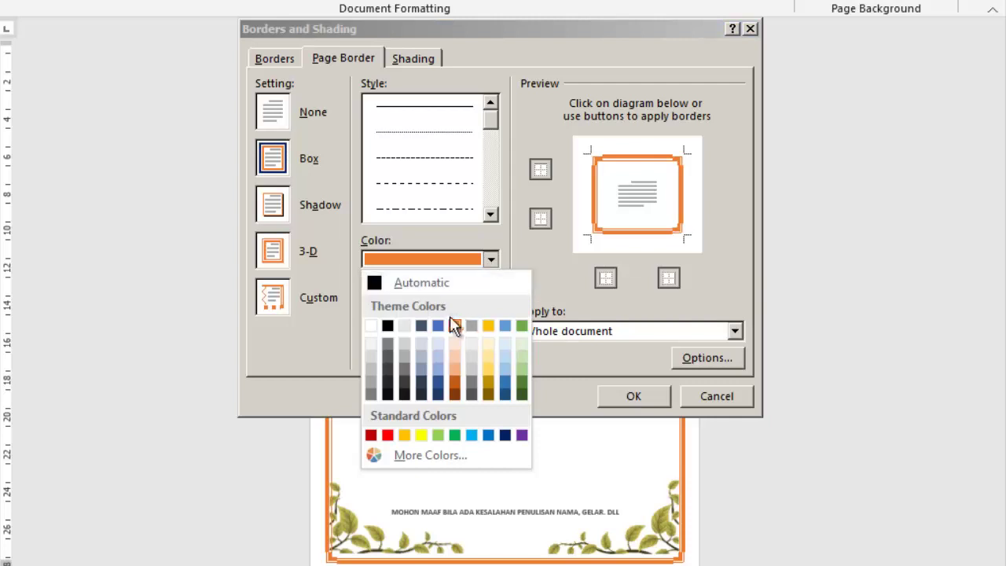
pyautogui.click(404, 387)
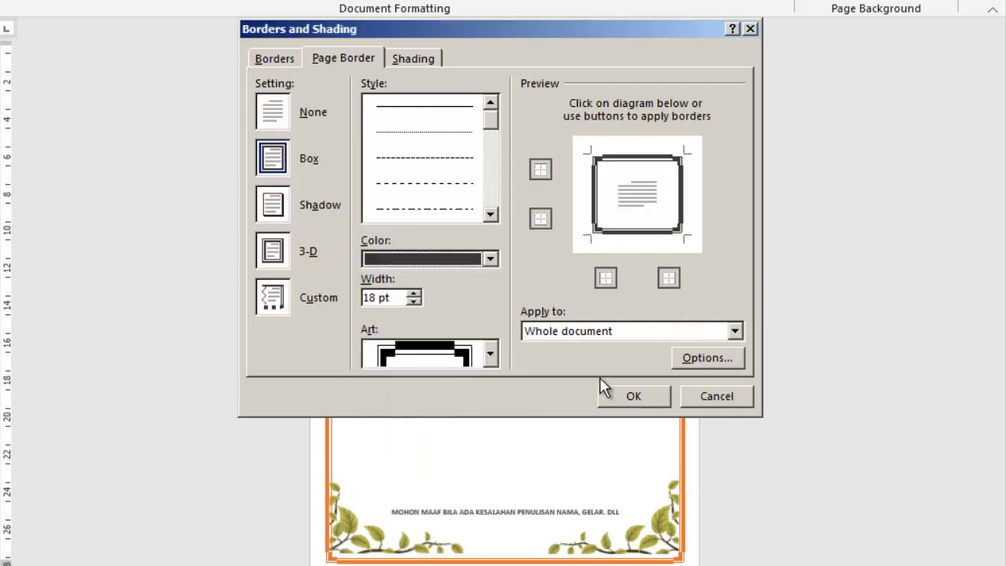
pyautogui.click(646, 395)
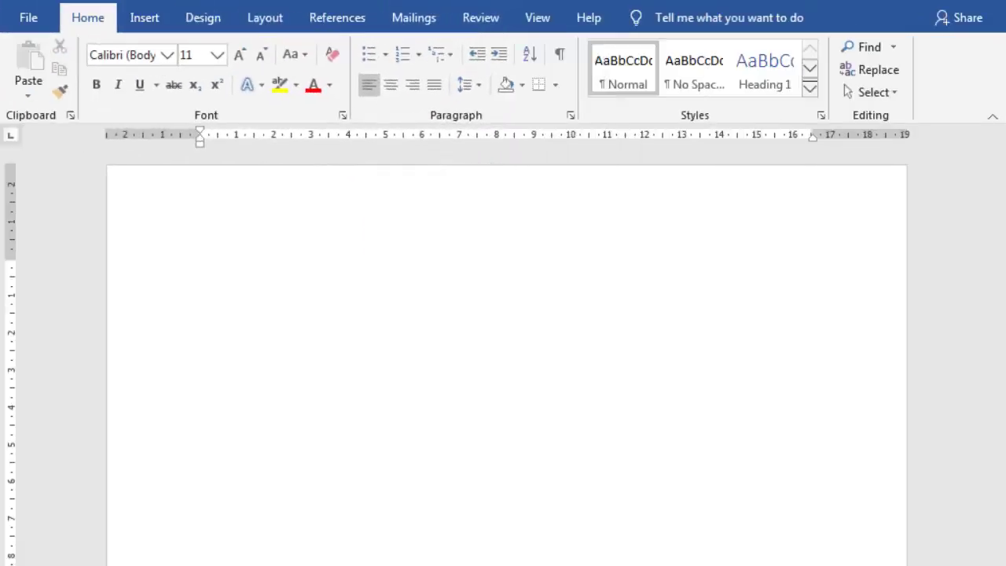
# Step: Set the paper to A5 (148 x 210 mm) and widen the text area to about 14 cm
pyautogui.click(266, 19)
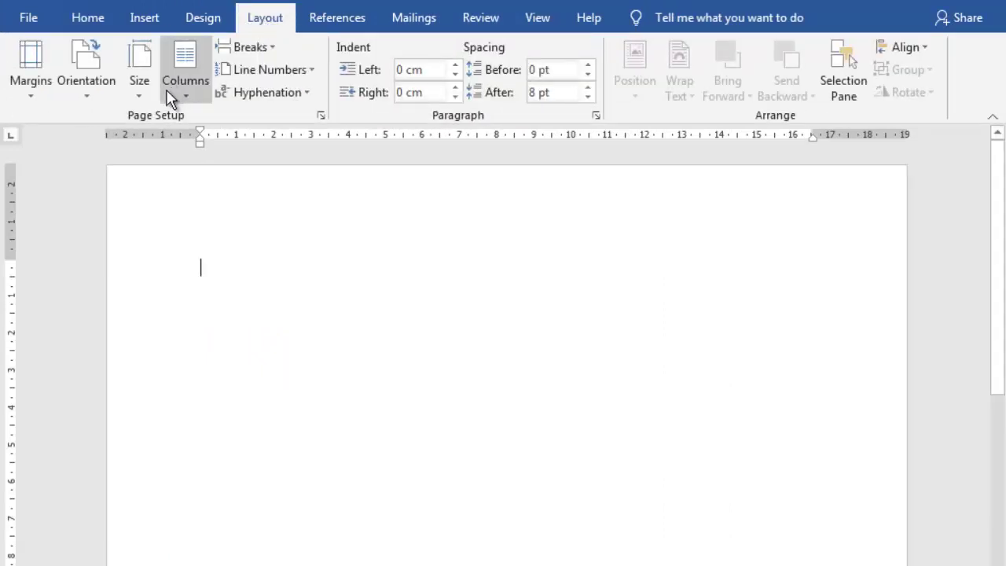
pyautogui.click(144, 96)
pyautogui.moveTo(348, 280); pyautogui.dragTo(366, 164)
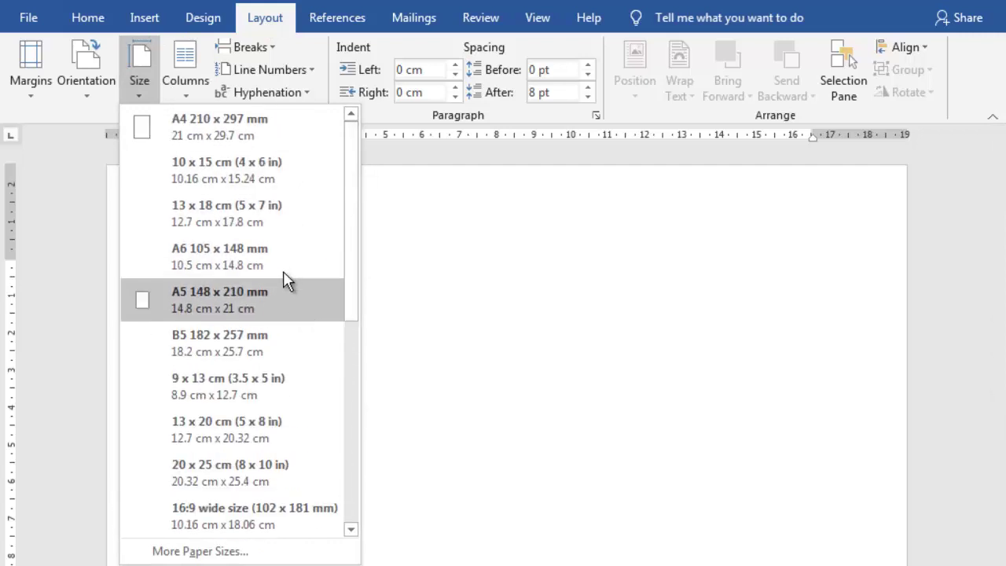
pyautogui.click(285, 292)
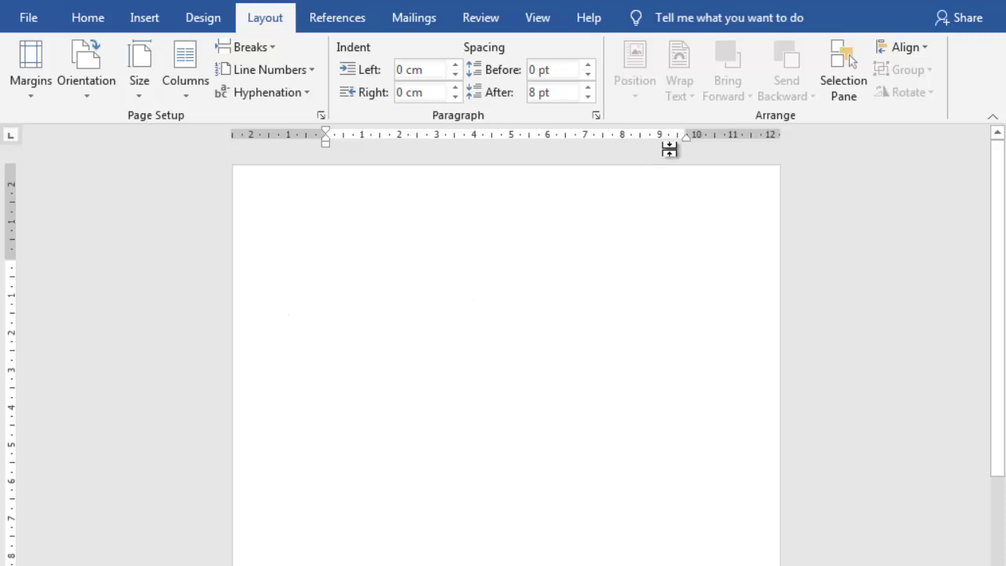
pyautogui.moveTo(686, 132); pyautogui.dragTo(759, 134)
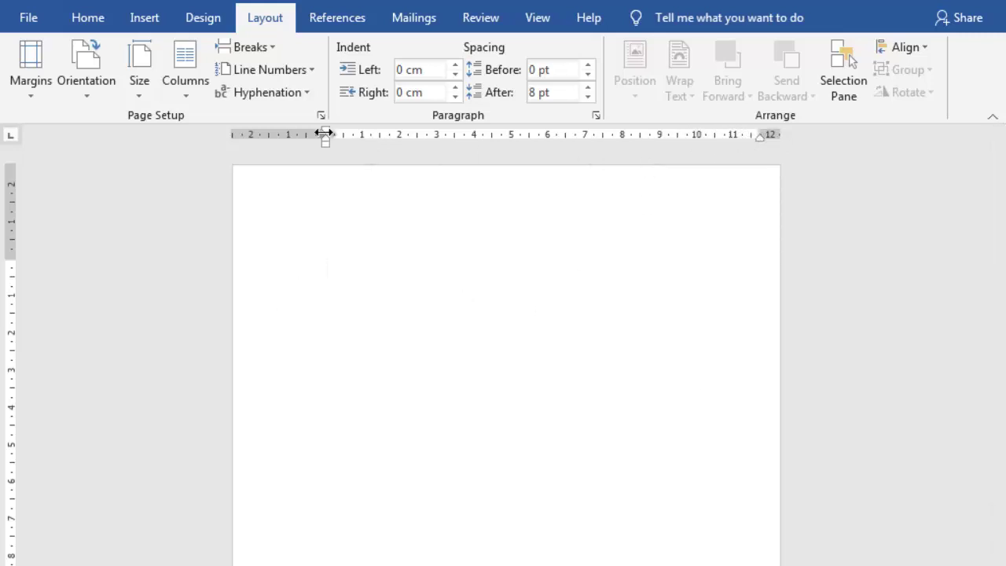
pyautogui.moveTo(325, 134); pyautogui.dragTo(251, 134)
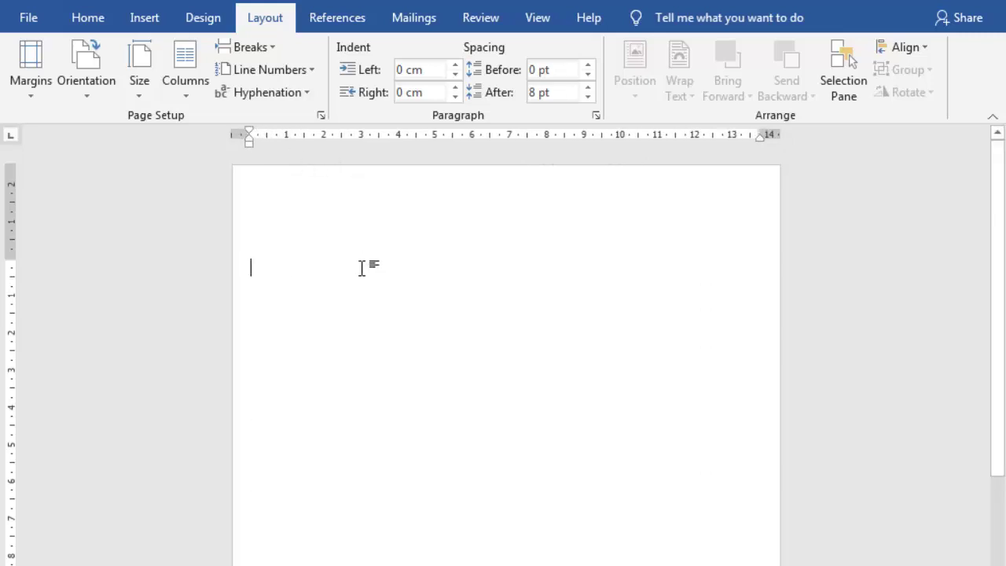
# Step: Set the font to Times New Roman at 14 pt
pyautogui.click(100, 22)
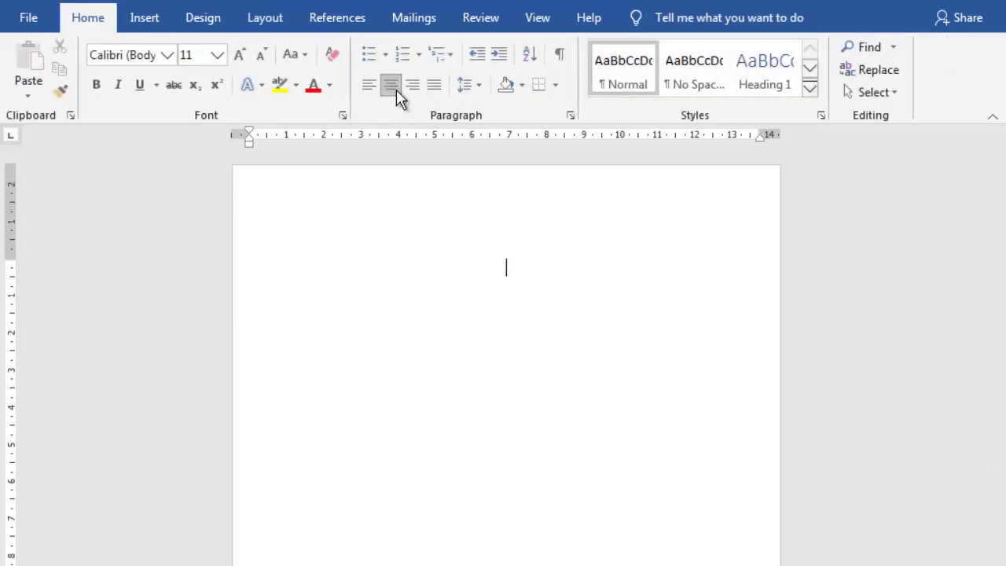
pyautogui.click(168, 55)
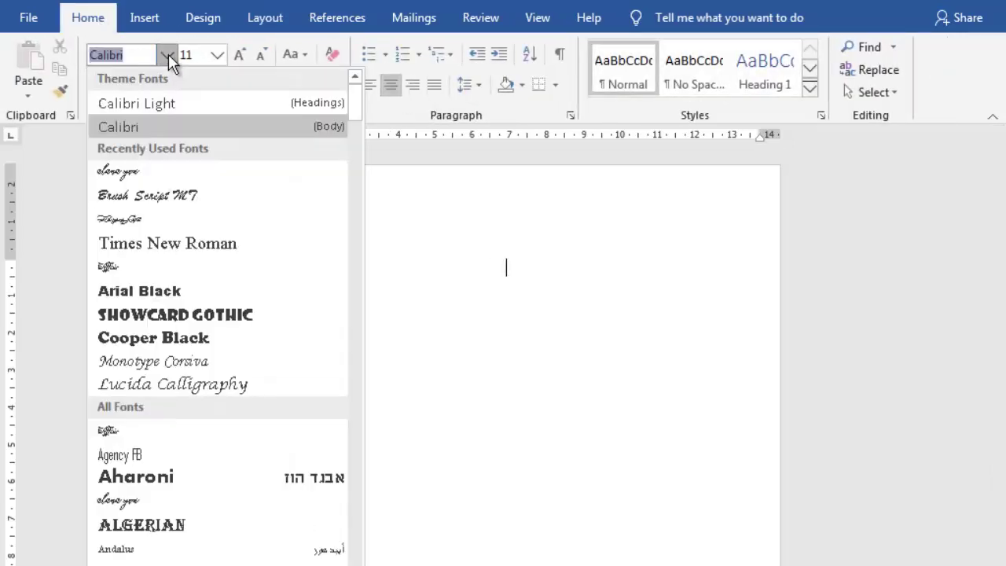
pyautogui.click(180, 240)
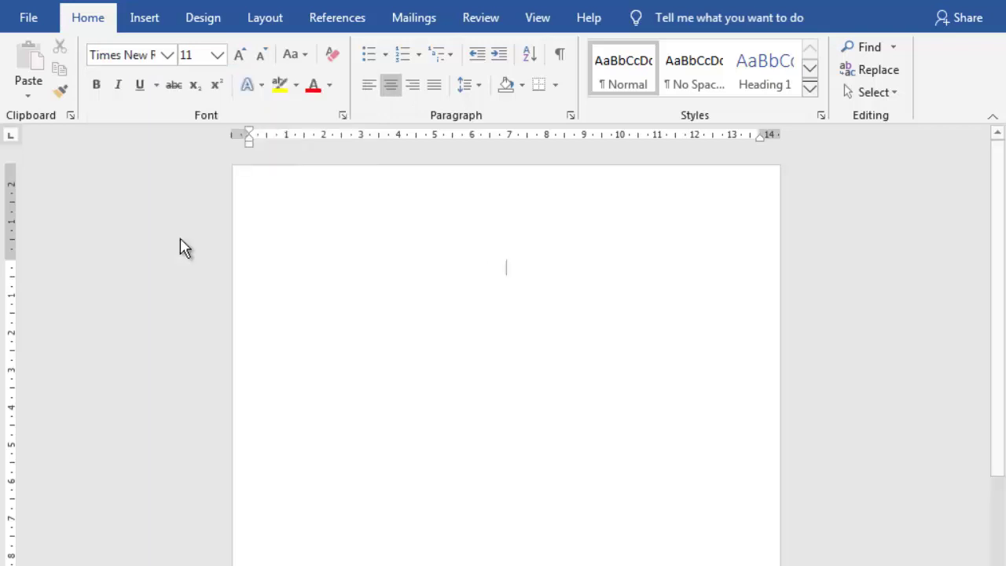
pyautogui.click(216, 55)
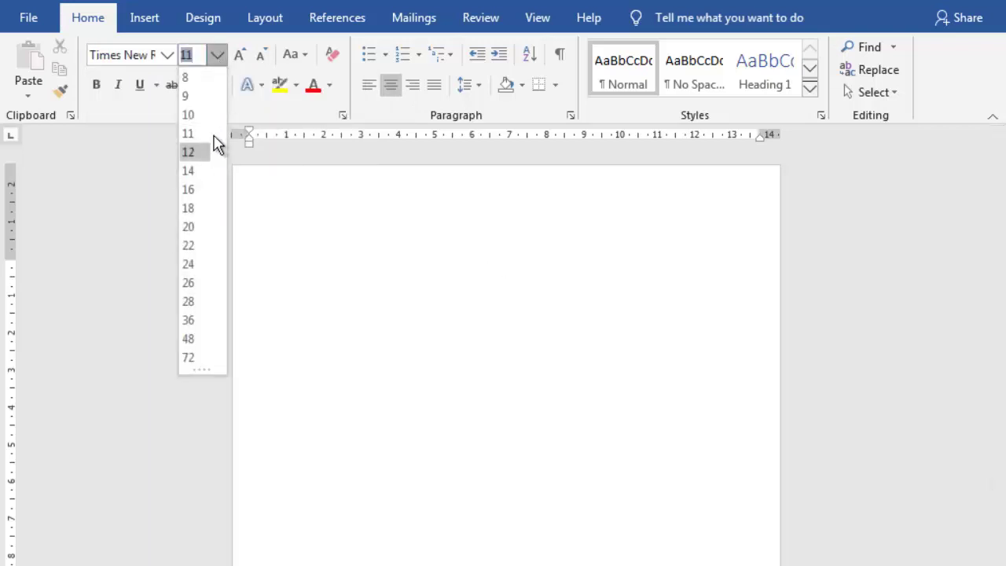
pyautogui.click(199, 170)
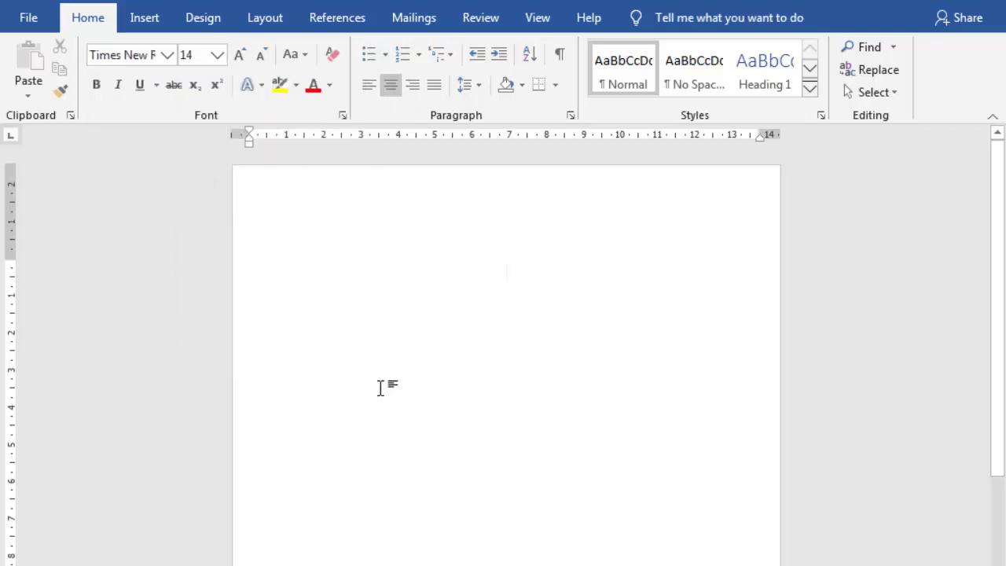
# Step: Type SAVE THE DATE, THE WEDDING OF and the couple's first names, retyping the first in mixed case
pyautogui.write('SA')
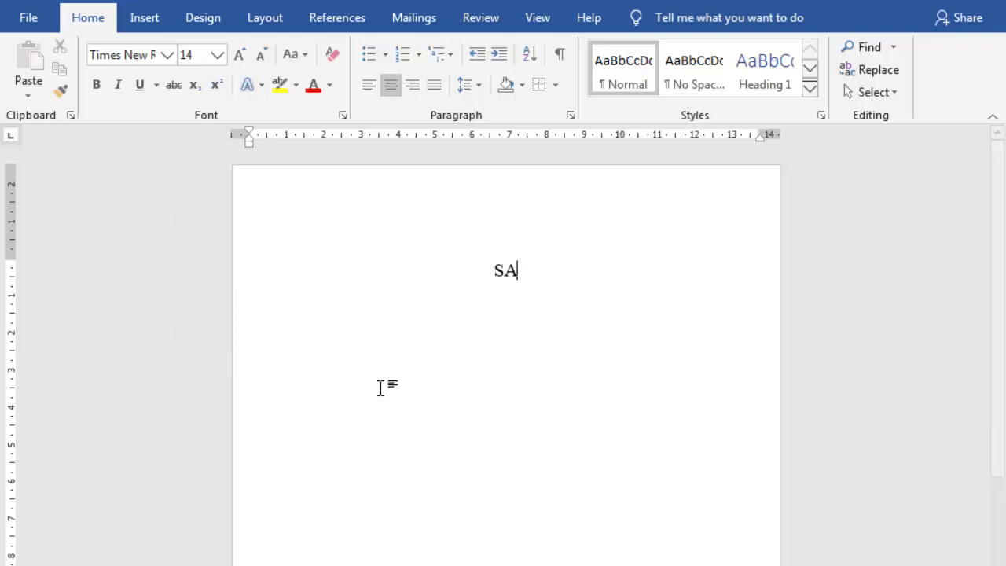
pyautogui.write('VE ')
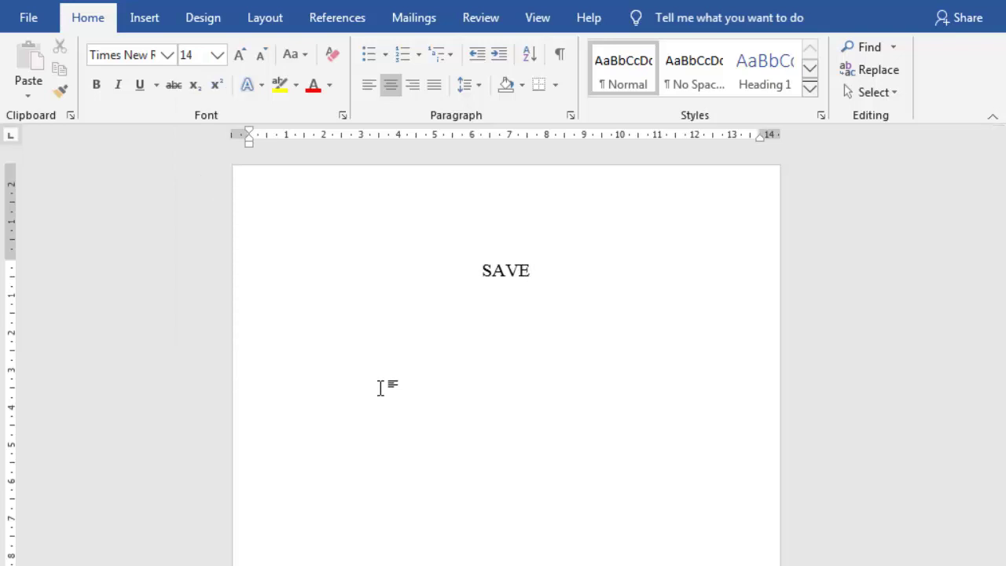
pyautogui.write('THE DATE ')
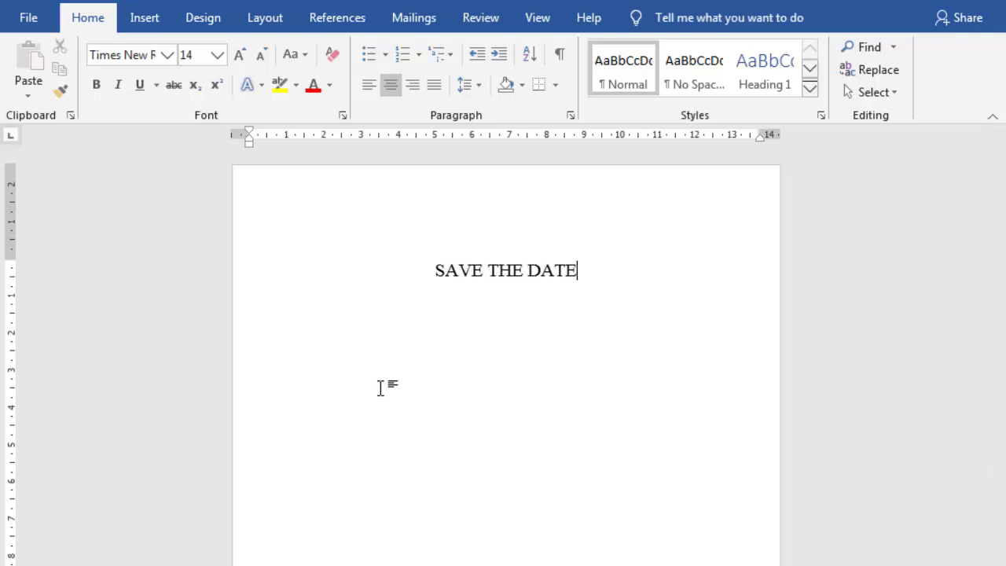
pyautogui.write('THE')
pyautogui.write(' WEDDI')
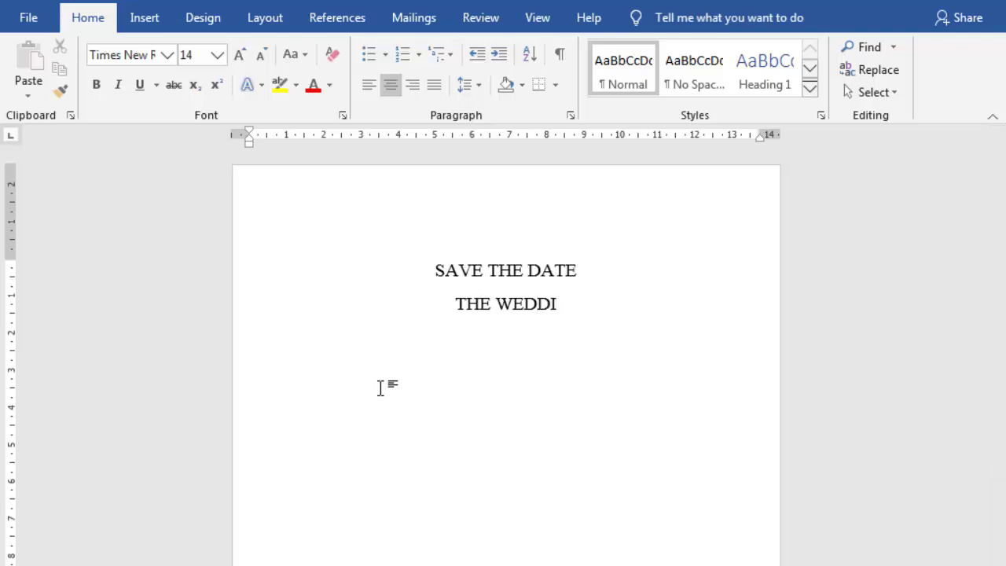
pyautogui.write('NG OF')
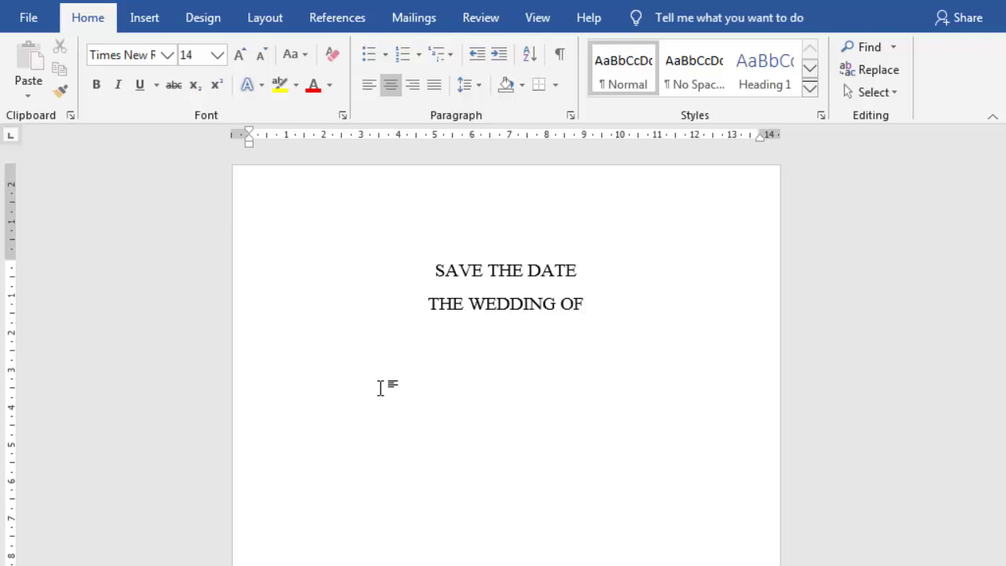
pyautogui.write(' HERL')
pyautogui.write('INA Fi')
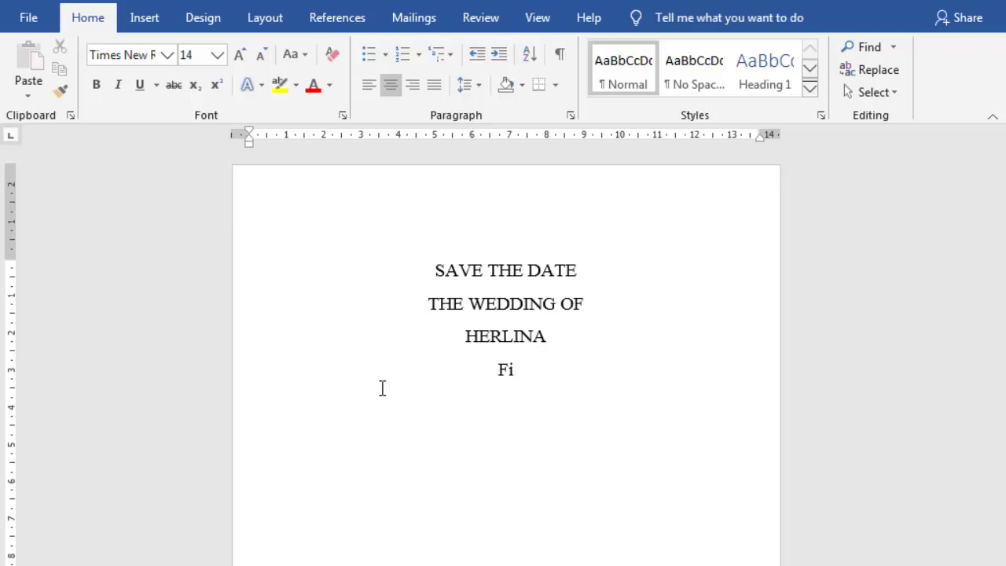
pyautogui.write('rly')
pyautogui.press('Return')
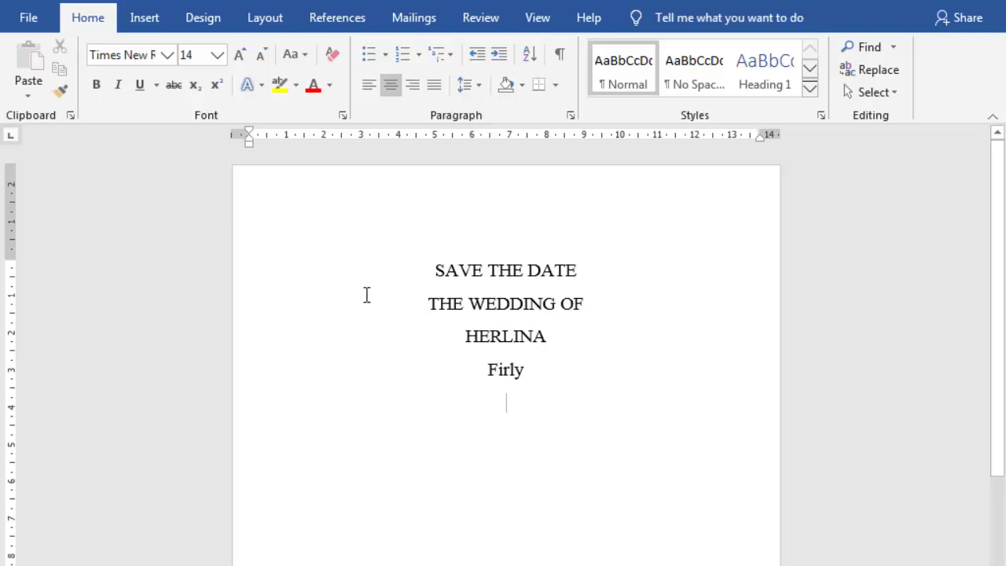
pyautogui.press('Return')
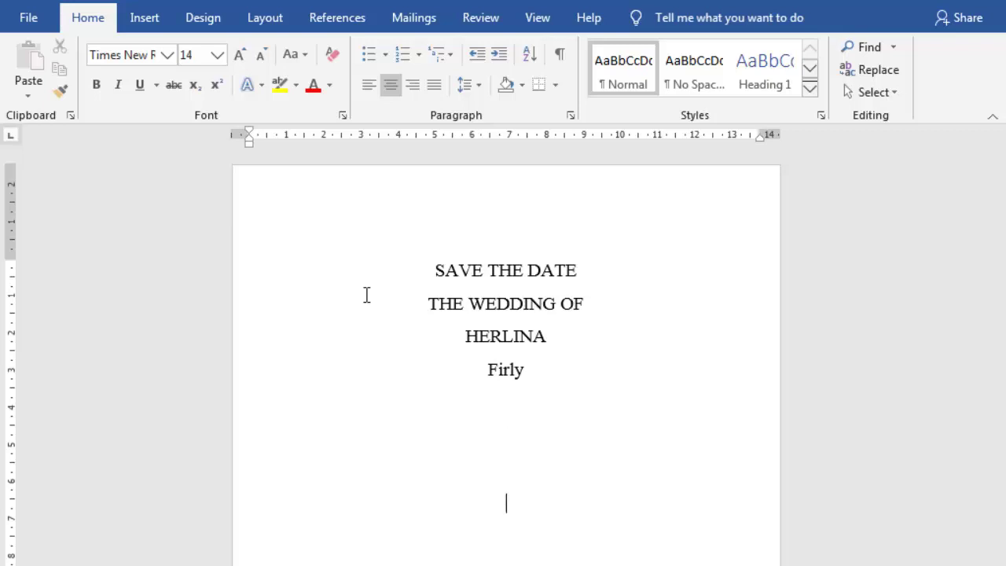
pyautogui.moveTo(443, 270)
pyautogui.mouseDown()
pyautogui.moveTo(509, 325)
pyautogui.moveTo(546, 336)
pyautogui.mouseUp()
pyautogui.write('Her')
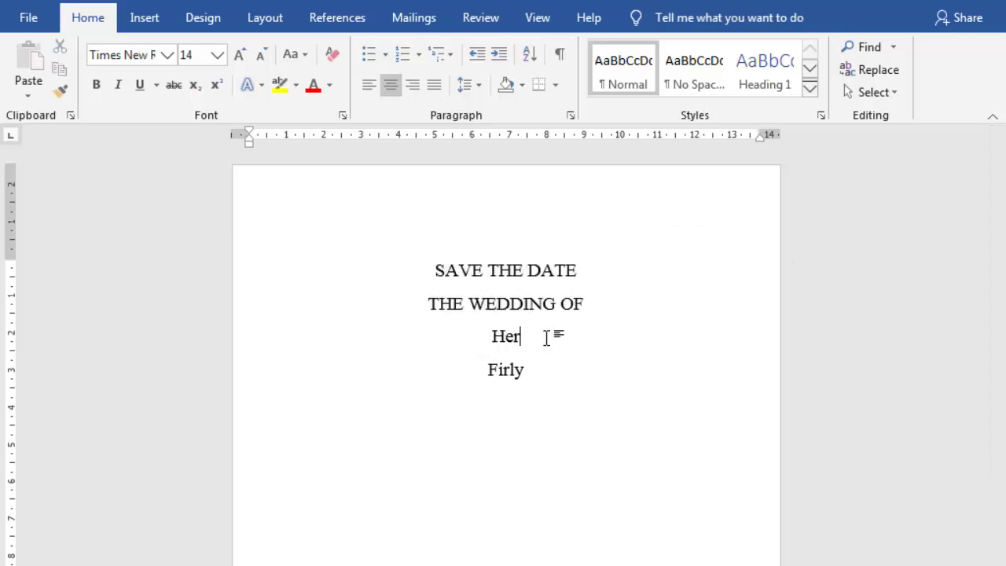
pyautogui.write('lina')
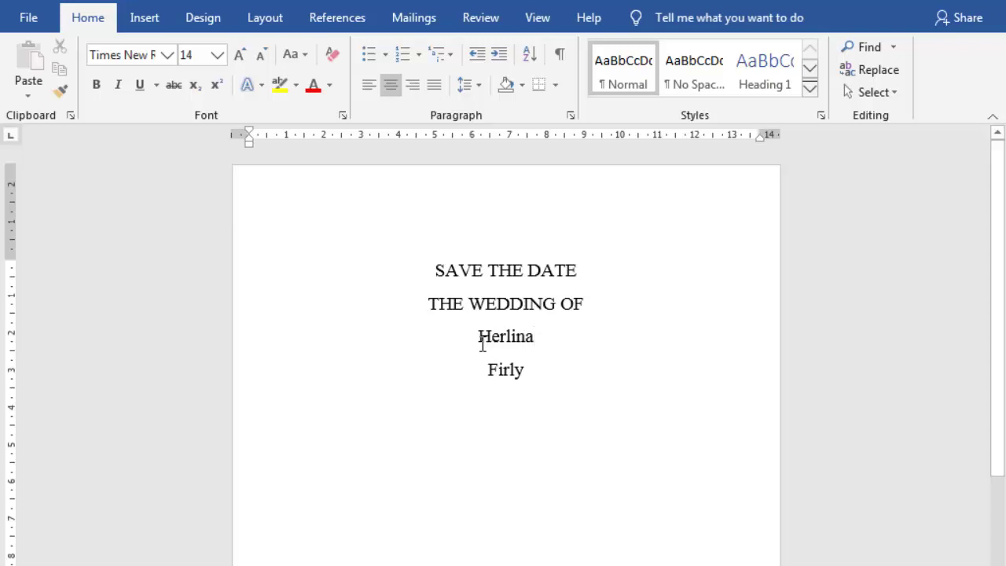
pyautogui.moveTo(477, 340)
pyautogui.mouseDown()
pyautogui.moveTo(543, 349)
pyautogui.moveTo(550, 359)
pyautogui.mouseUp()
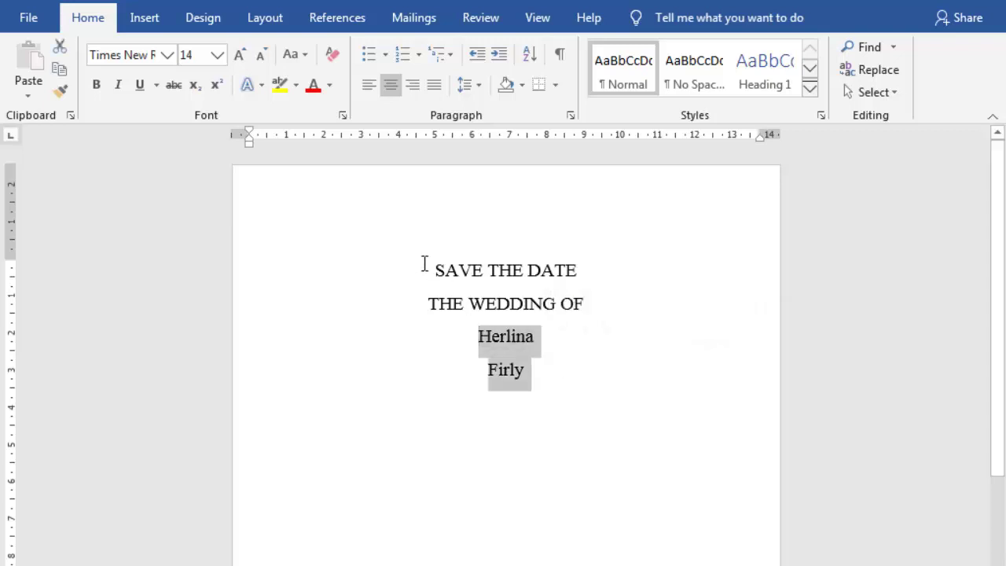
# Step: Give all lines single spacing with 0 pt after, and add a blank line after THE WEDDING OF
pyautogui.hotkey('ctrl', 'a')
pyautogui.rightClick(505, 332)
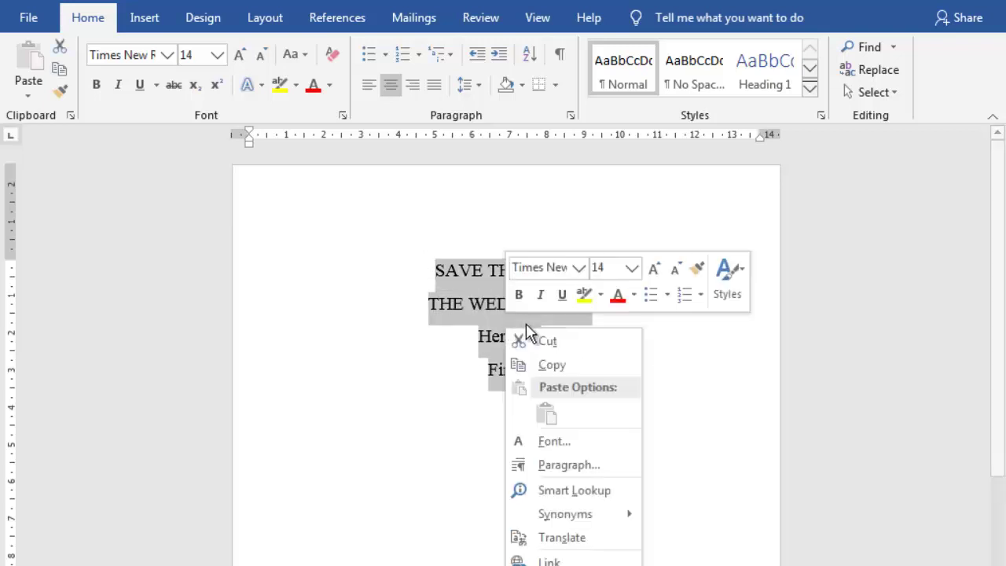
pyautogui.click(589, 462)
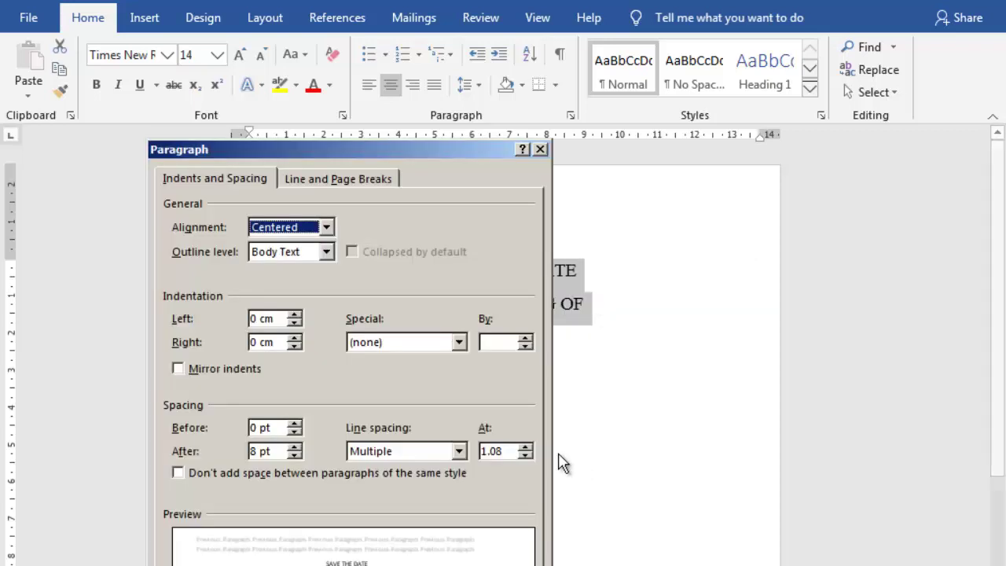
pyautogui.click(444, 459)
pyautogui.click(363, 469)
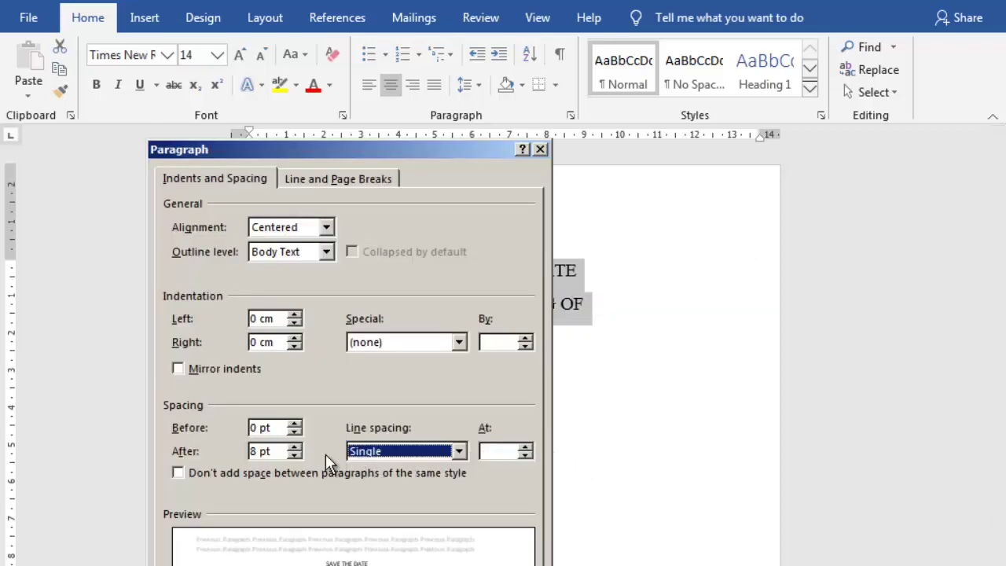
pyautogui.click(298, 455)
pyautogui.click(297, 455)
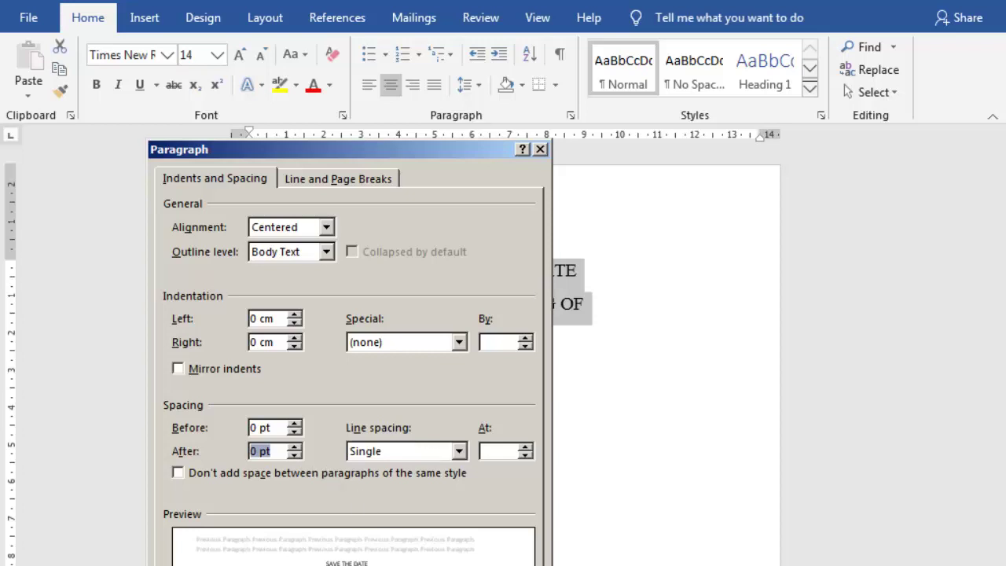
pyautogui.press('Return')
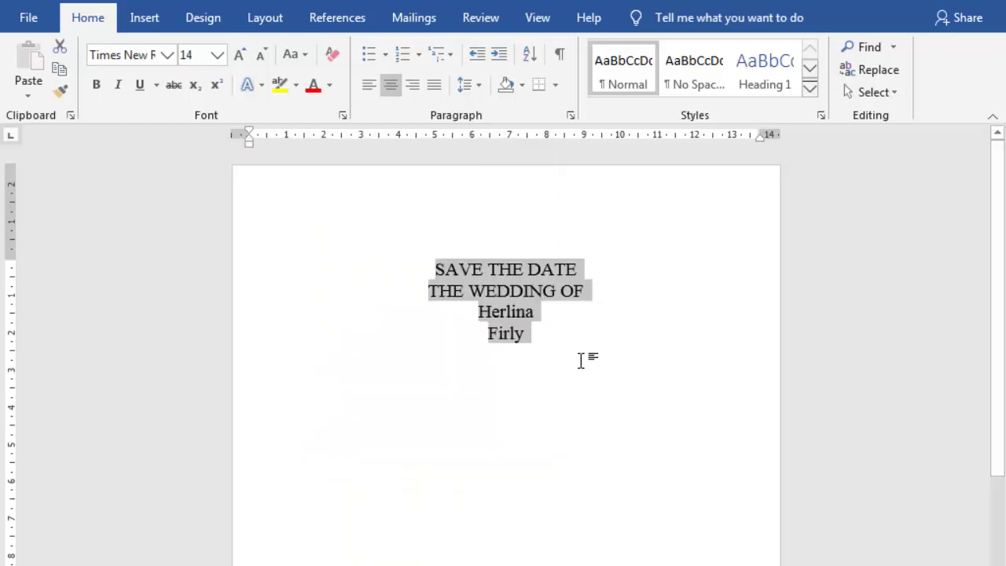
pyautogui.click(581, 360)
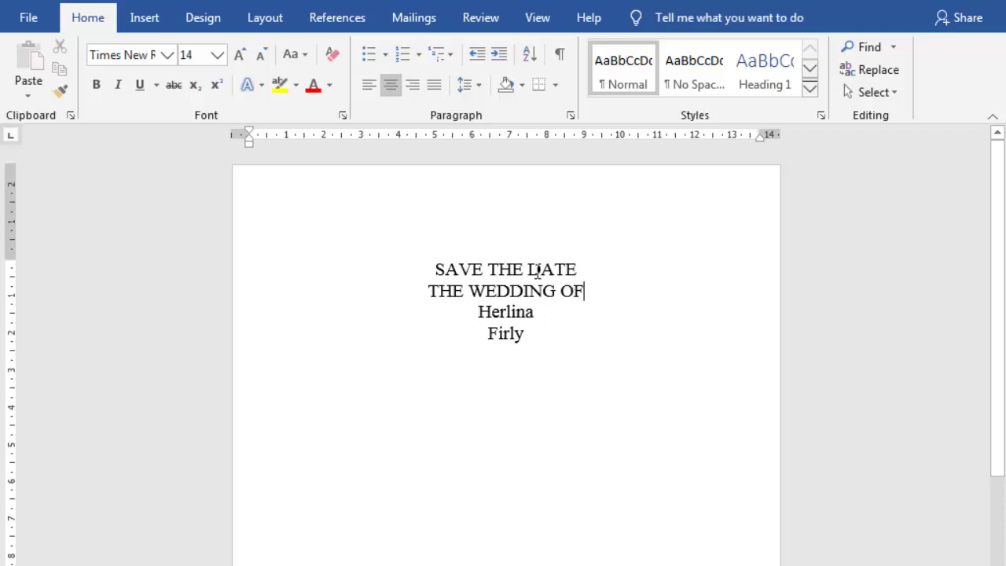
pyautogui.press('Return')
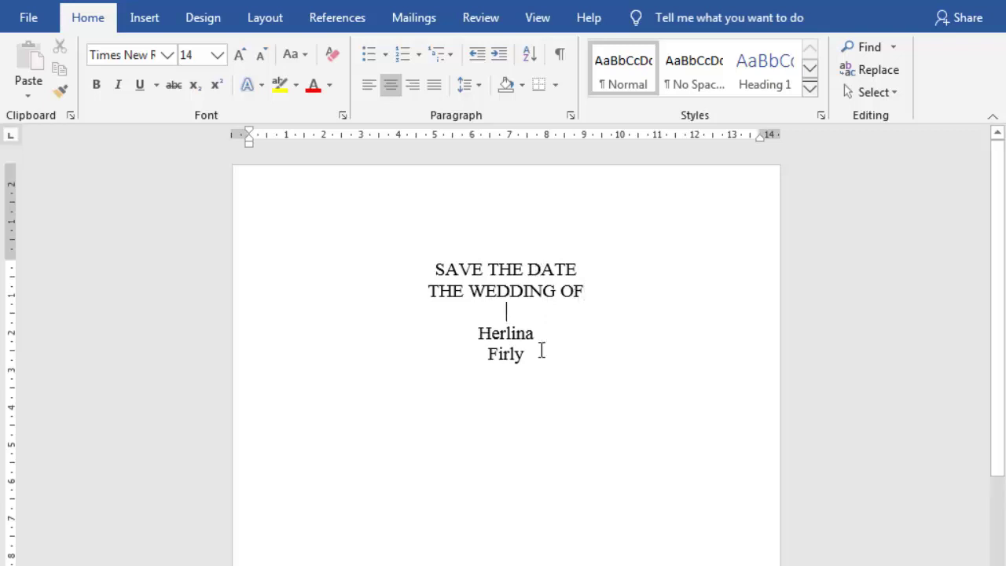
# Step: Set the two names in the alana you script font at 36 pt
pyautogui.moveTo(476, 333); pyautogui.dragTo(550, 352)
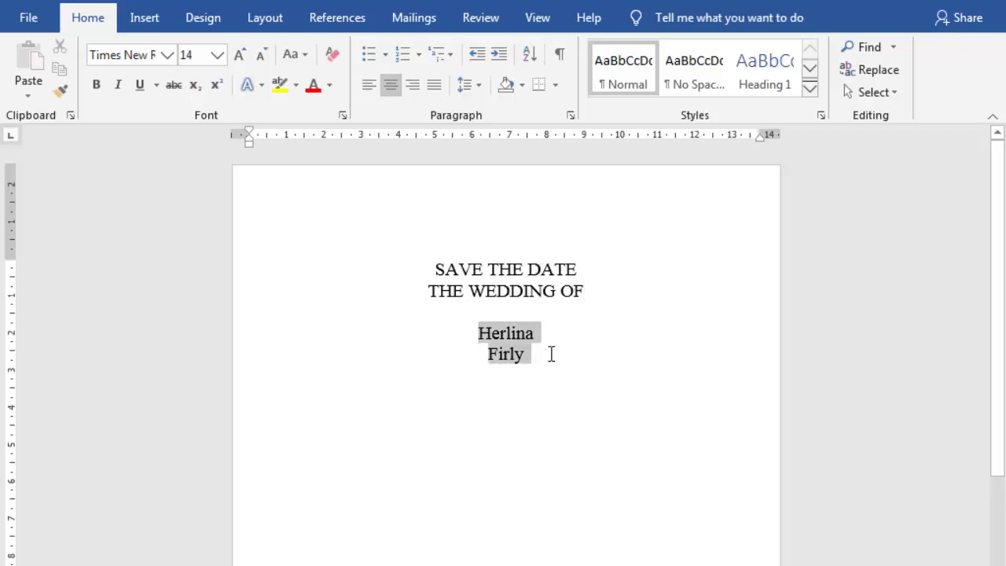
pyautogui.click(168, 55)
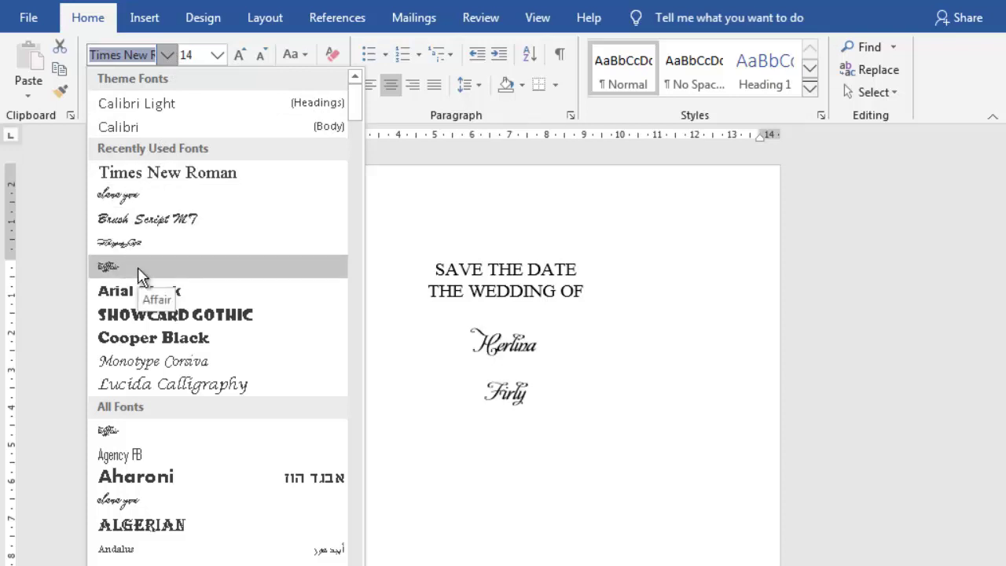
pyautogui.click(212, 54)
pyautogui.click(212, 53)
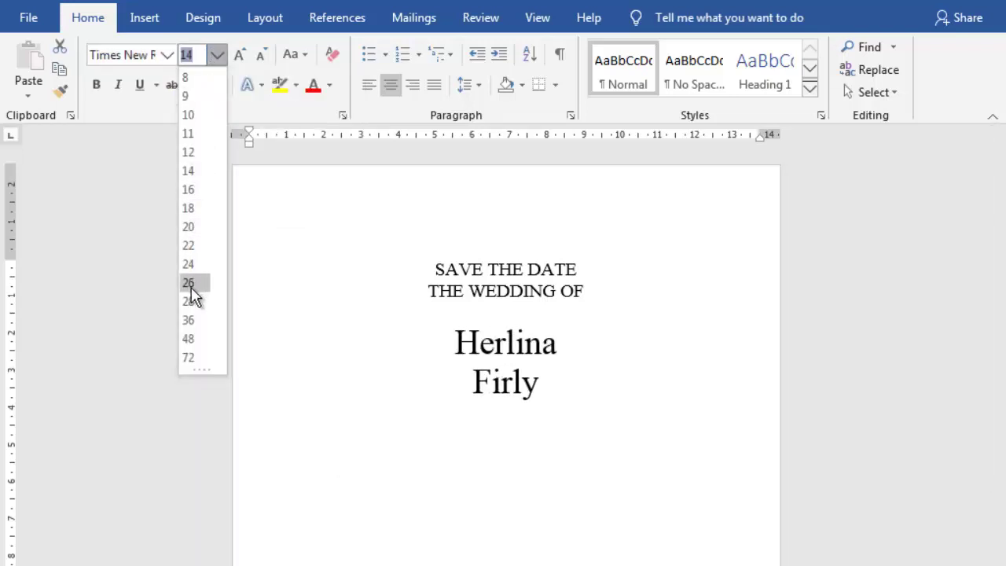
pyautogui.click(188, 322)
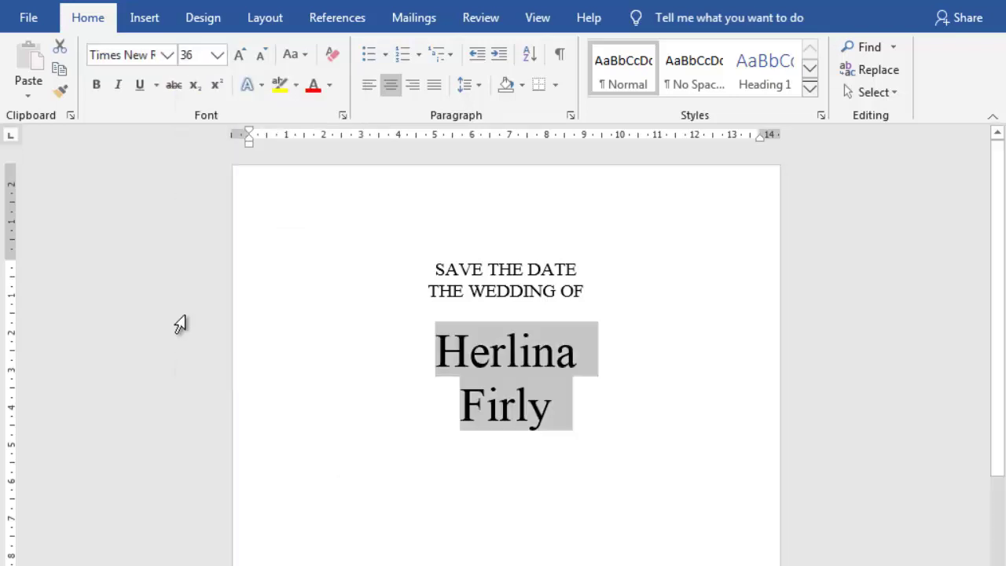
pyautogui.click(166, 55)
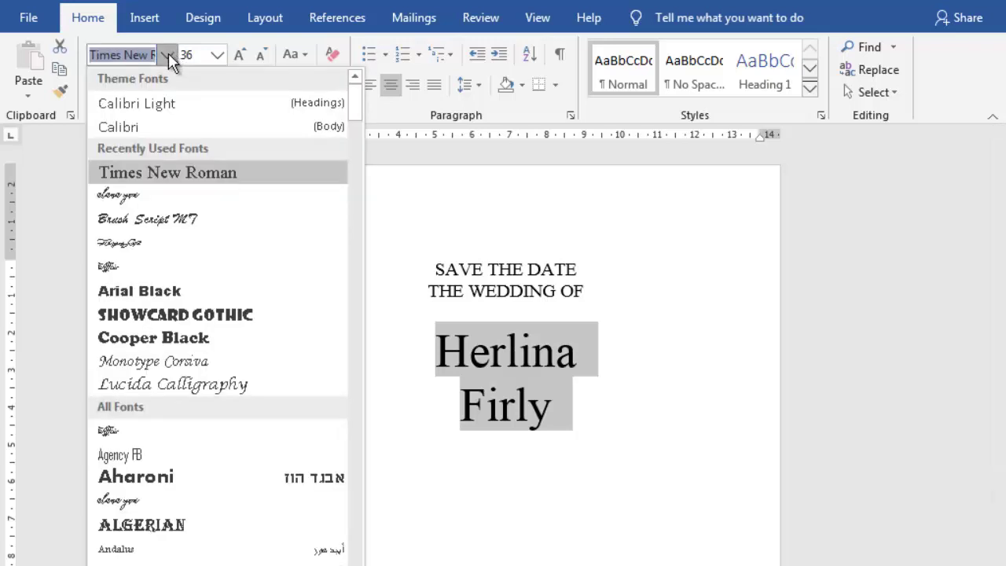
pyautogui.click(174, 241)
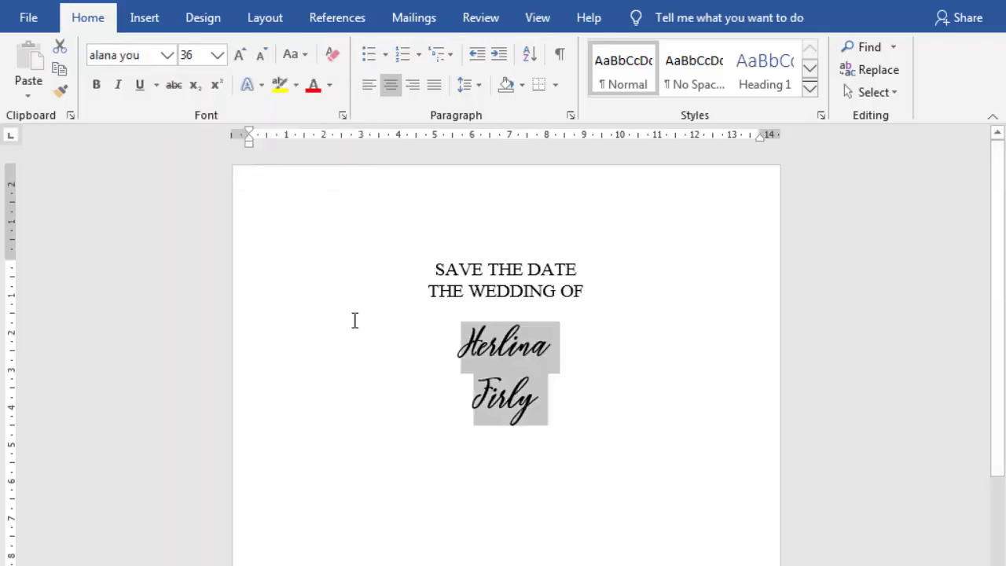
# Step: Enlarge the two script names to 48 pt
pyautogui.click(611, 385)
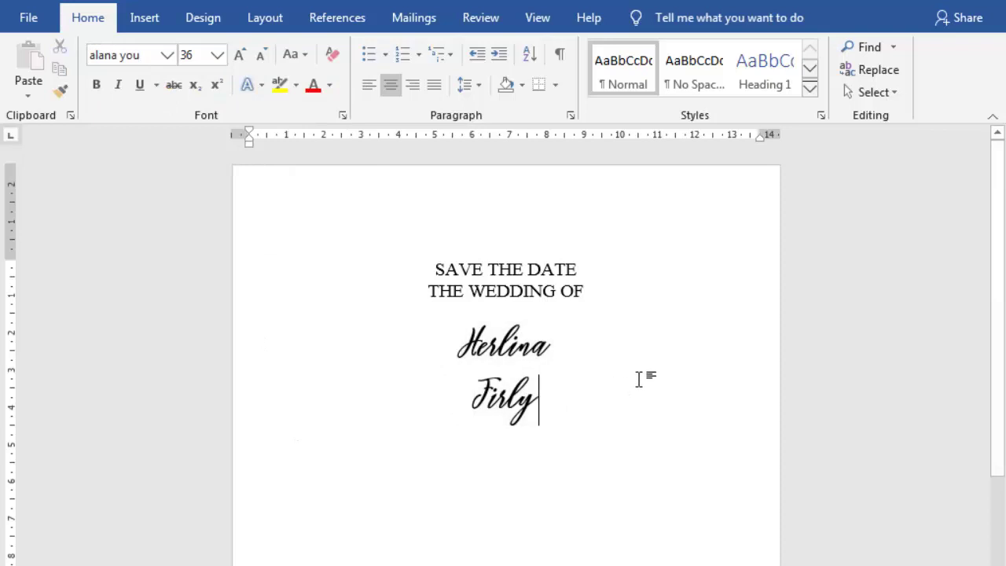
pyautogui.moveTo(524, 359); pyautogui.dragTo(582, 420)
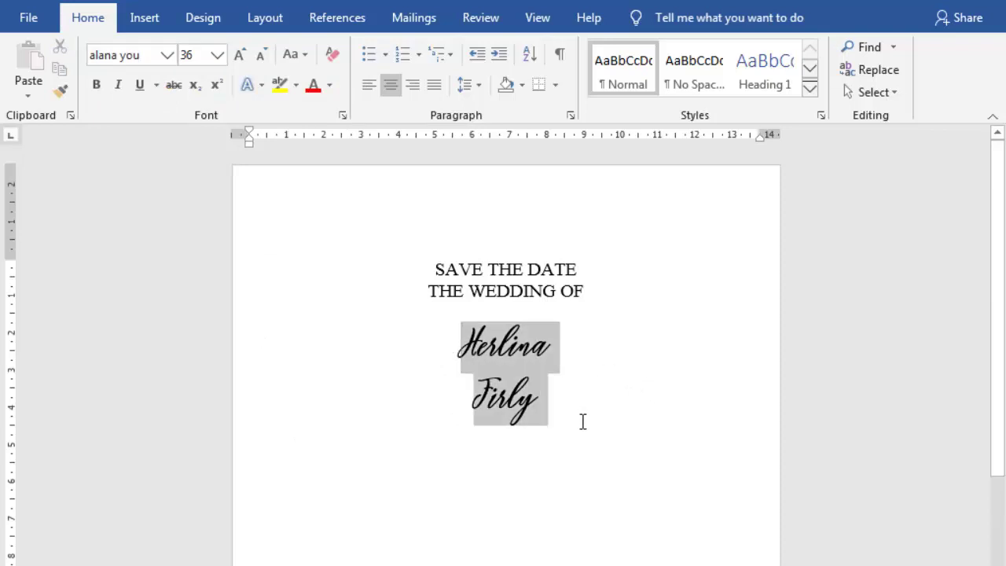
pyautogui.click(217, 56)
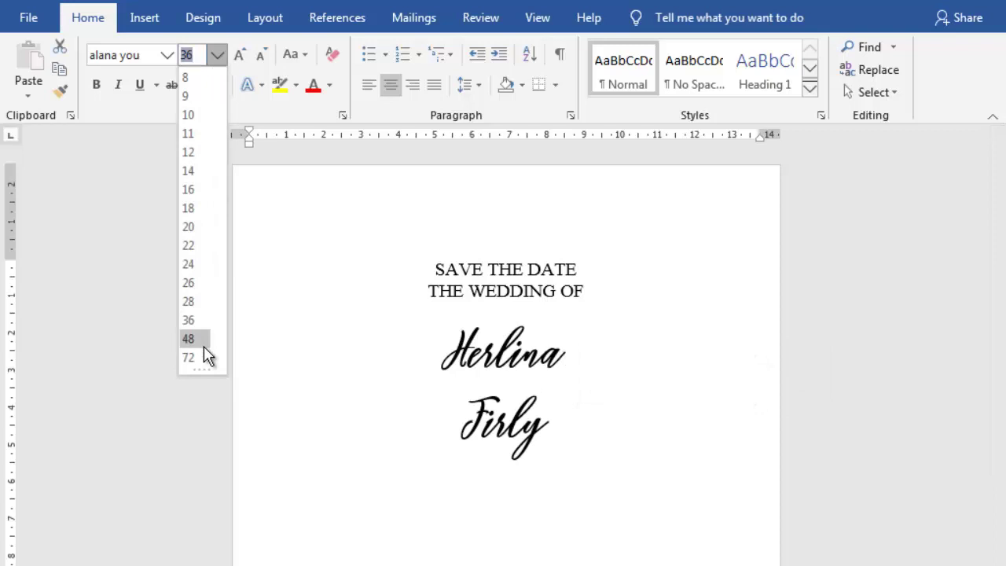
pyautogui.click(204, 347)
pyautogui.click(507, 507)
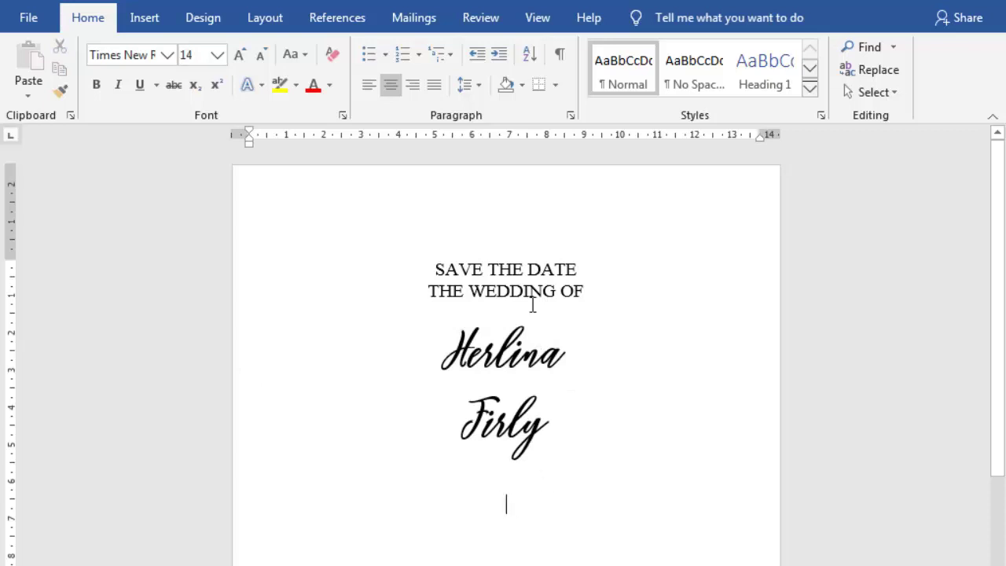
pyautogui.click(518, 363)
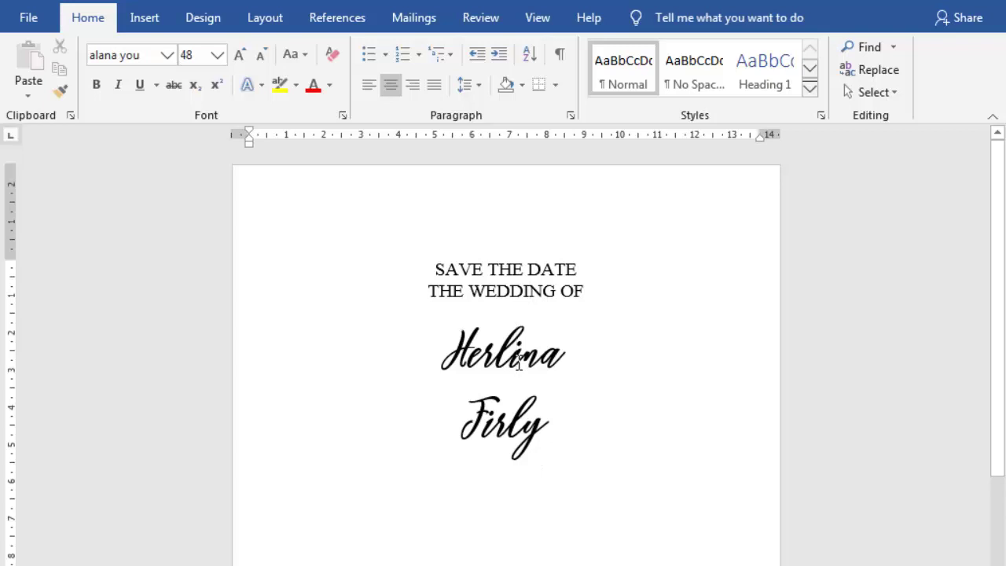
# Step: Insert the botanical wedding frame image from Documents > undangan
pyautogui.click(146, 26)
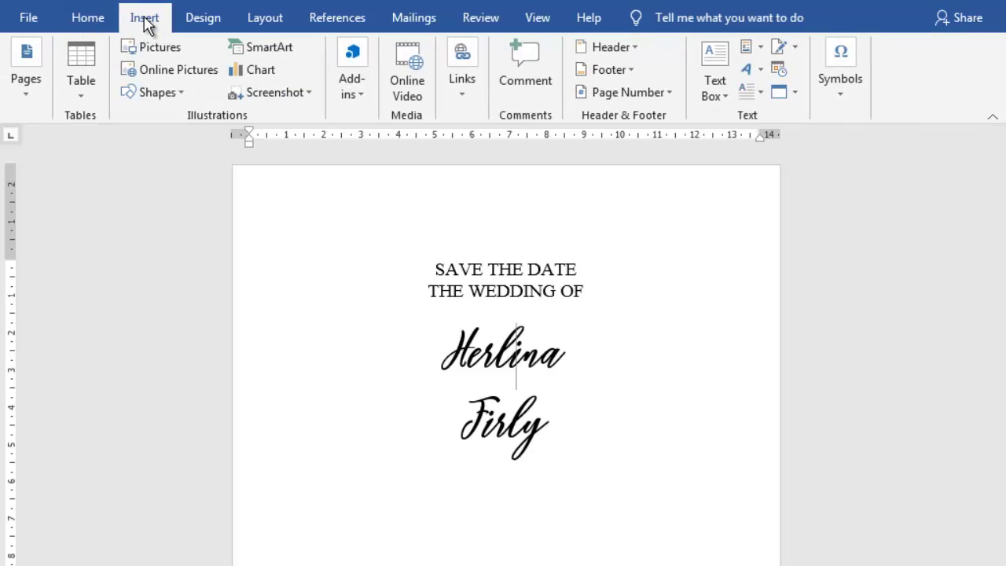
pyautogui.click(161, 46)
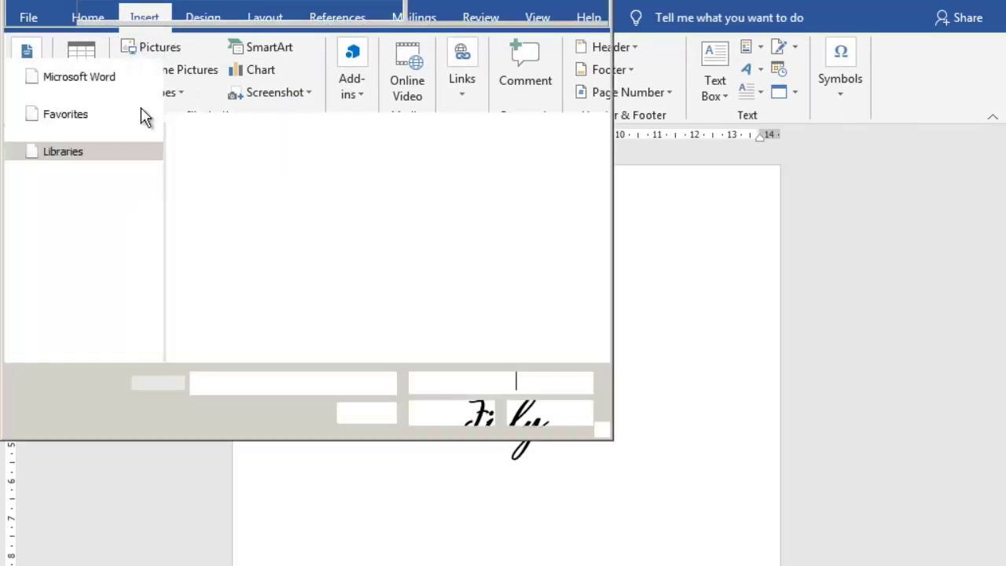
pyautogui.click(110, 171)
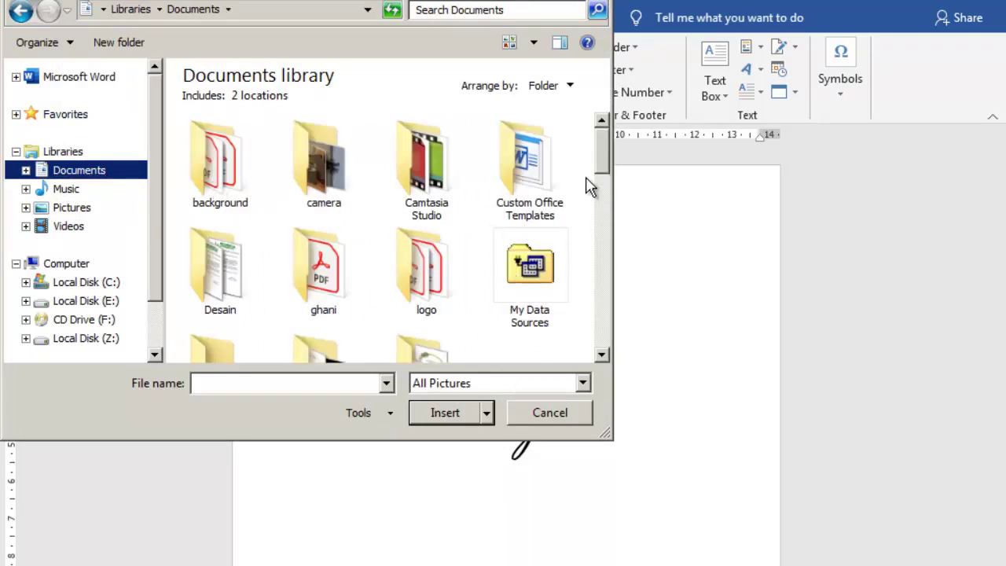
pyautogui.moveTo(600, 169); pyautogui.dragTo(600, 196)
pyautogui.doubleClick(424, 219)
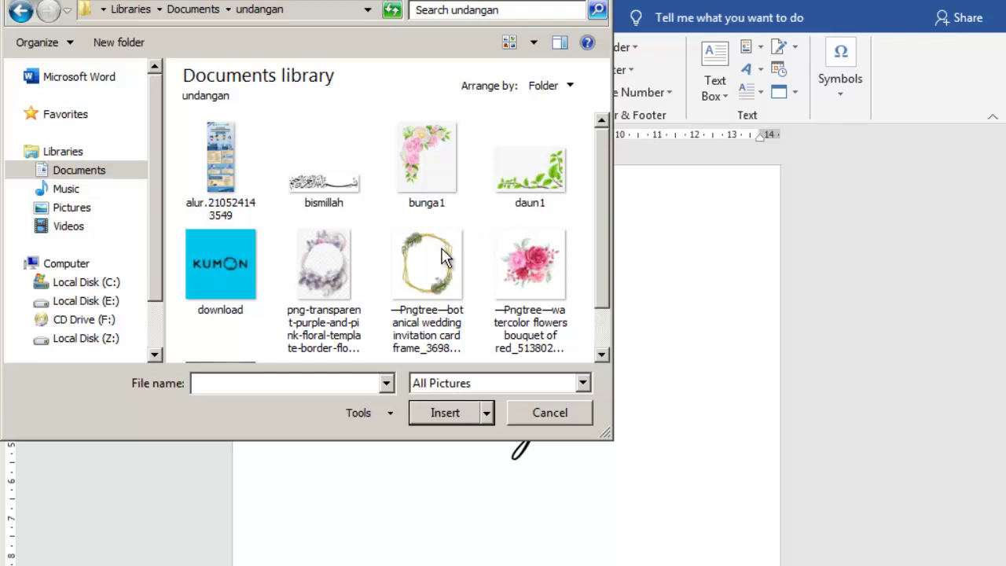
pyautogui.click(440, 248)
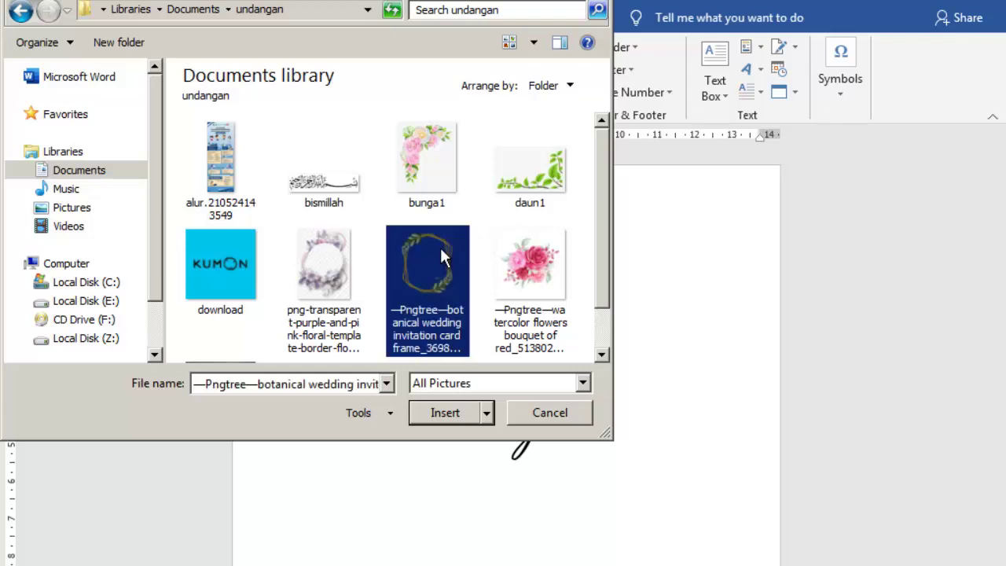
pyautogui.click(434, 414)
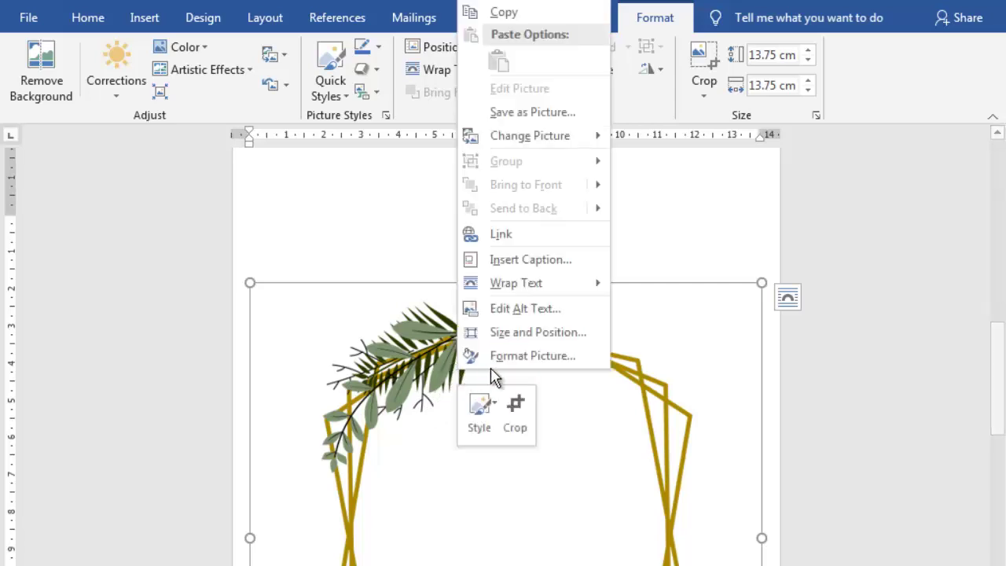
# Step: Put the leaf frame behind the text and move it up around the heading
pyautogui.rightClick(458, 375)
pyautogui.moveTo(516, 283)
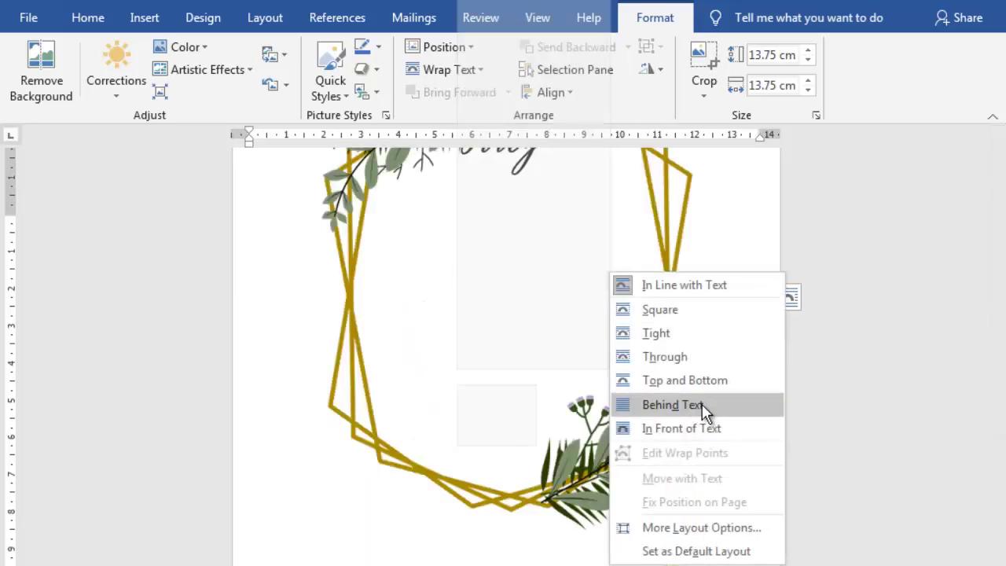
pyautogui.click(701, 405)
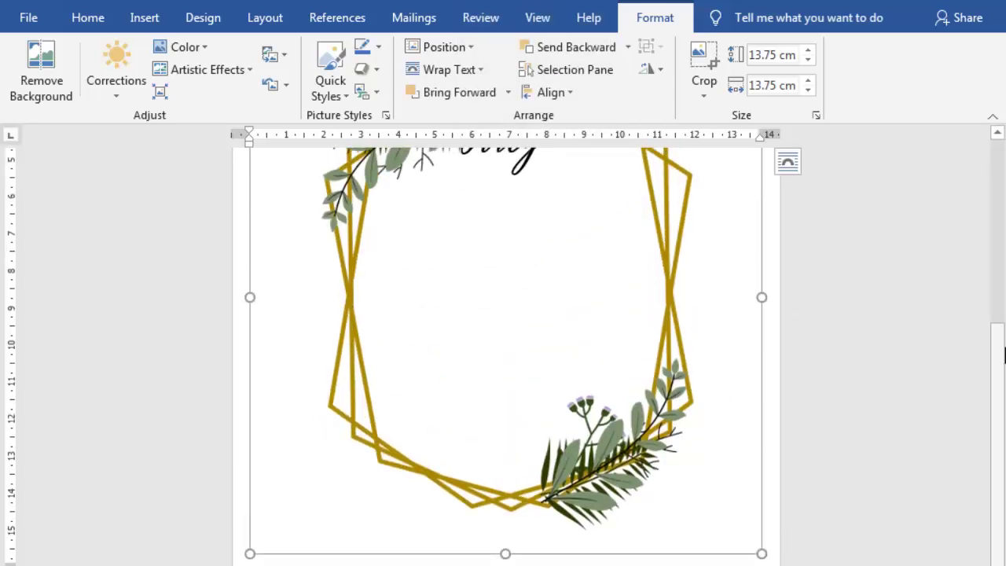
pyautogui.scroll(5, 1003, 336)
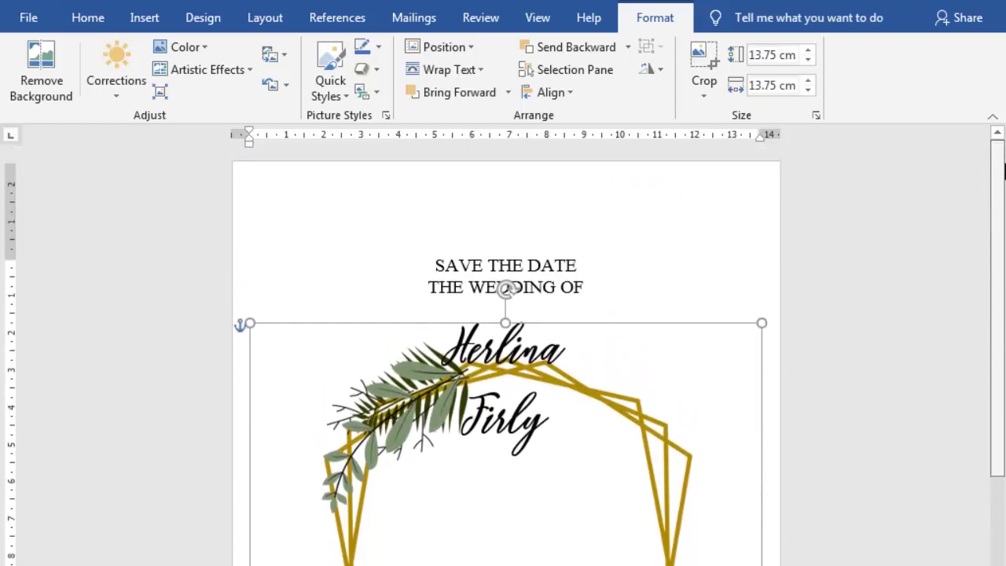
pyautogui.moveTo(599, 411); pyautogui.dragTo(612, 244)
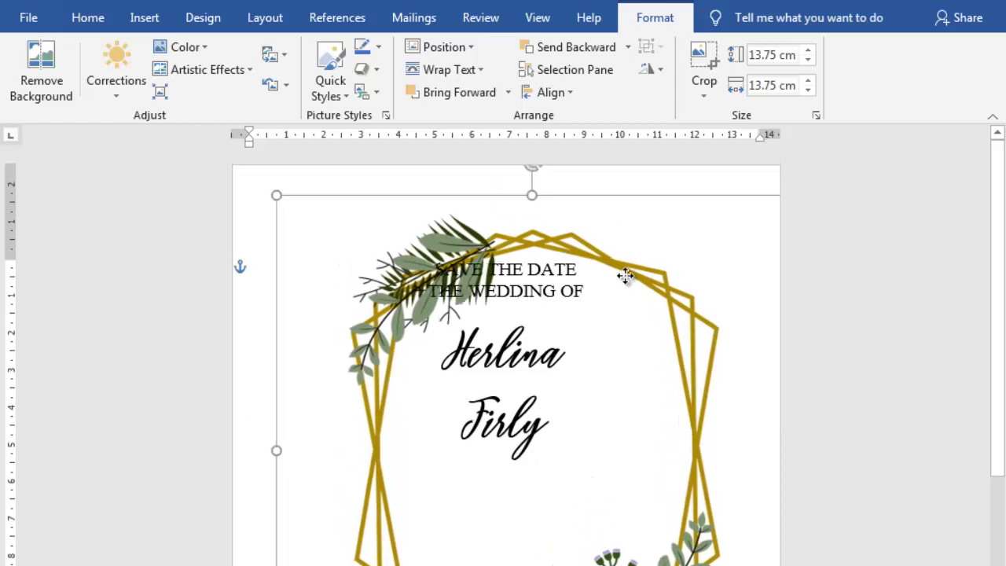
pyautogui.moveTo(613, 242); pyautogui.dragTo(625, 275)
# Step: Crop blank space from the frame's left, top and bottom, then centre it on the page
pyautogui.click(704, 63)
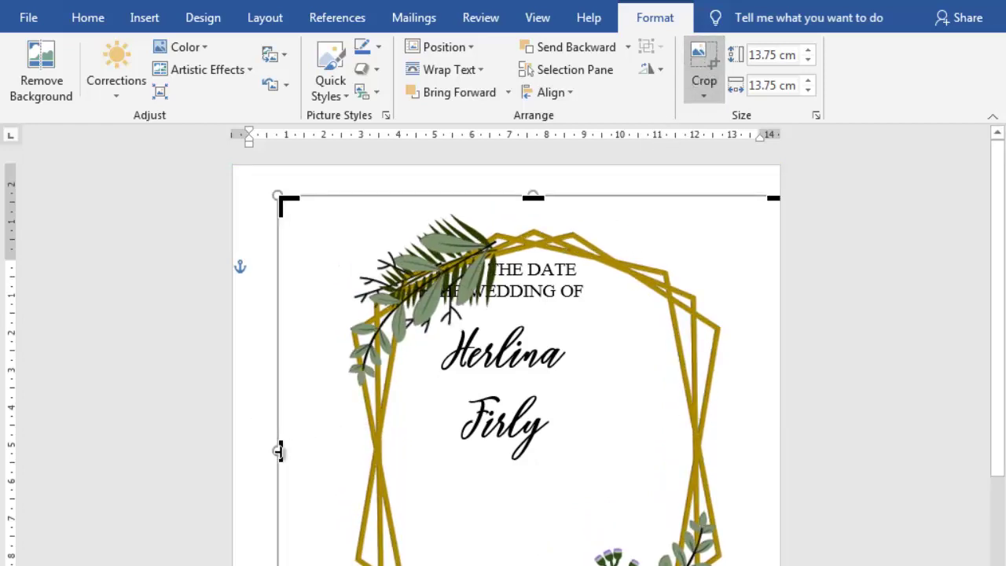
pyautogui.moveTo(280, 451); pyautogui.dragTo(328, 450)
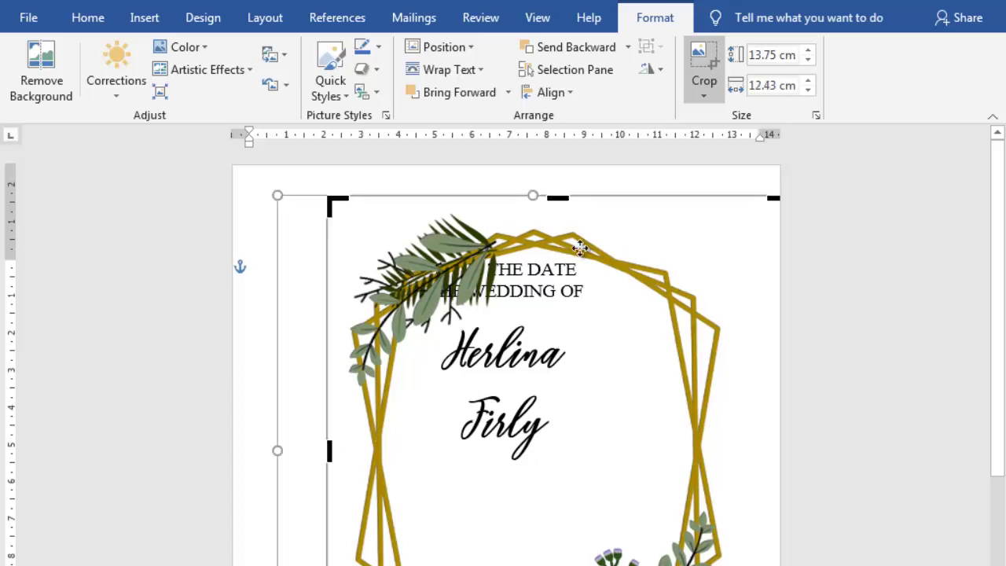
pyautogui.moveTo(560, 197); pyautogui.dragTo(559, 210)
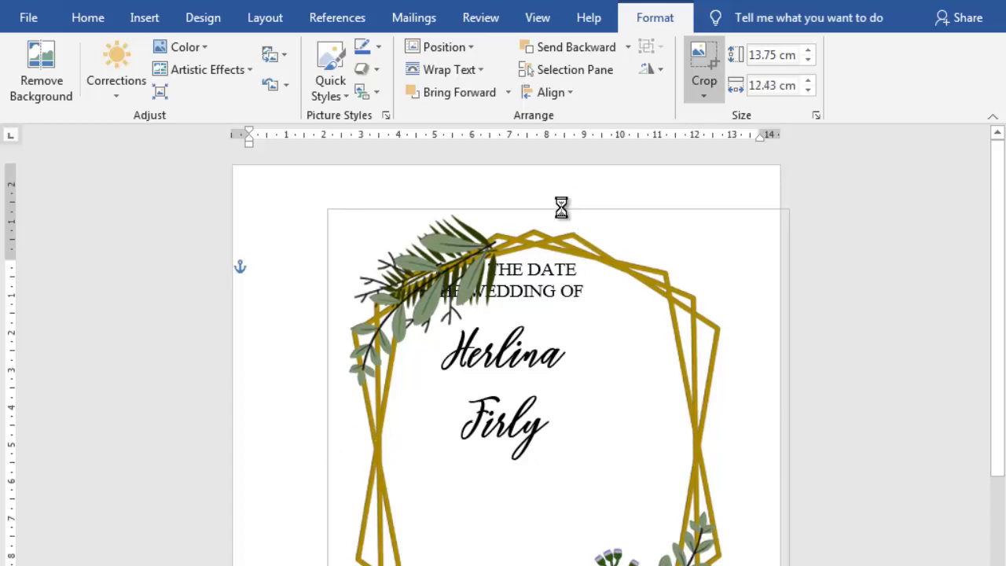
pyautogui.scroll(-3, 998, 298)
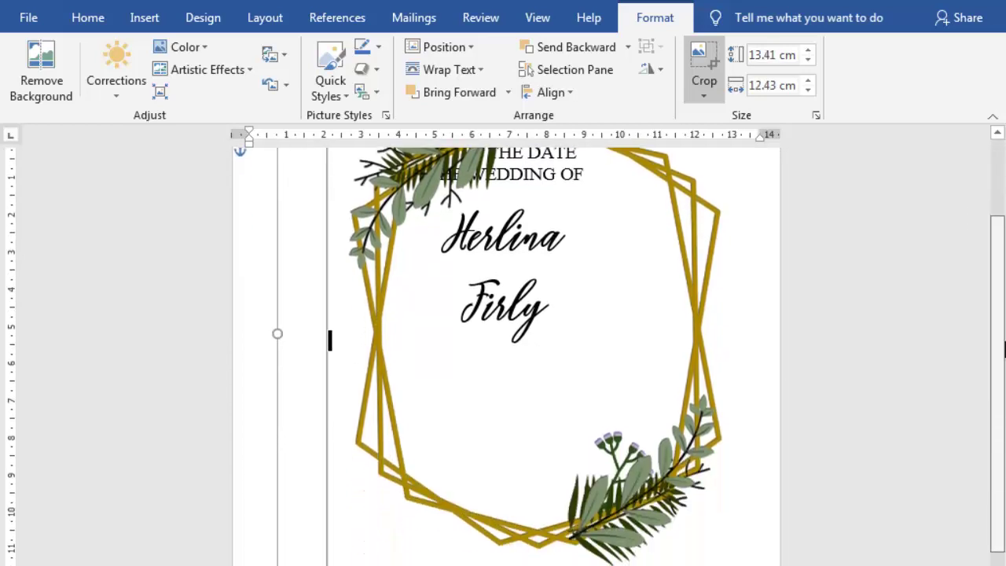
pyautogui.moveTo(561, 562); pyautogui.dragTo(581, 559)
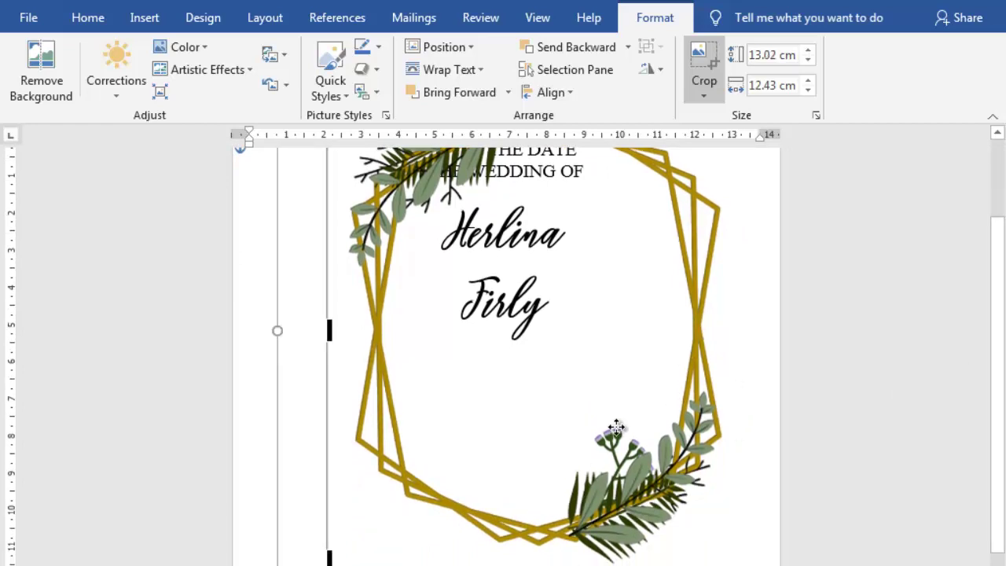
pyautogui.click(507, 452)
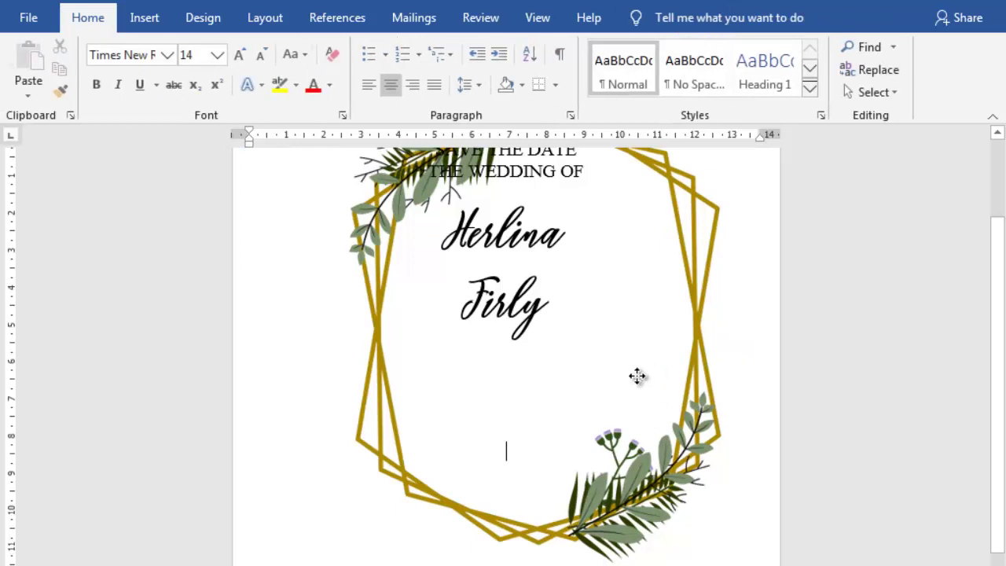
pyautogui.moveTo(635, 375); pyautogui.dragTo(581, 378)
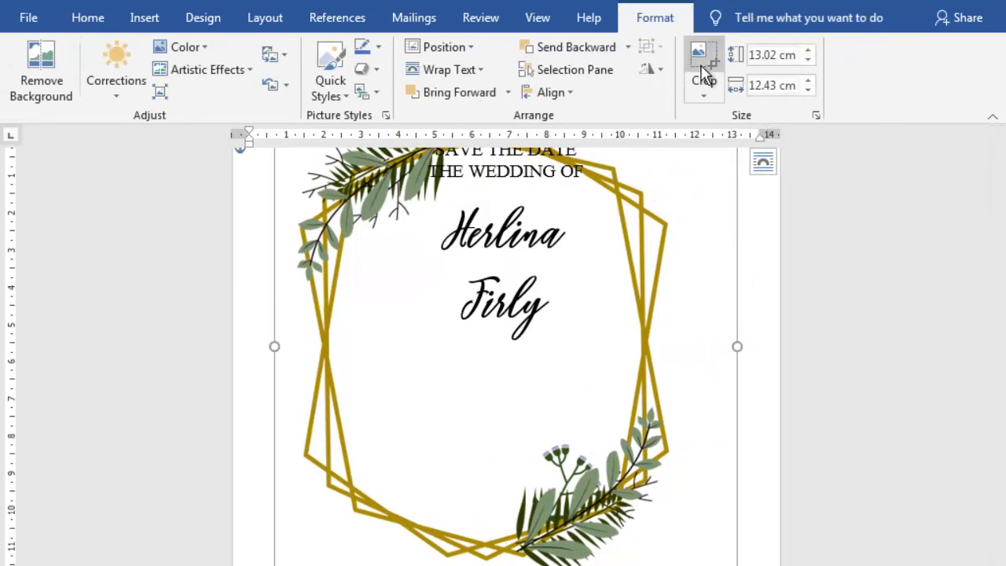
# Step: Crop the frame from the right so it is 11.3 cm wide
pyautogui.click(704, 67)
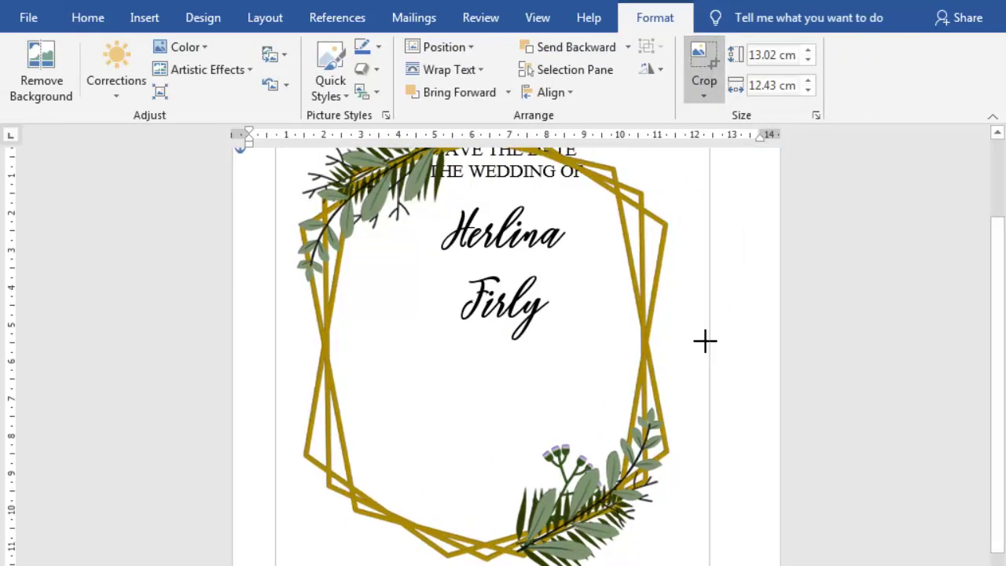
pyautogui.moveTo(733, 345); pyautogui.dragTo(692, 341)
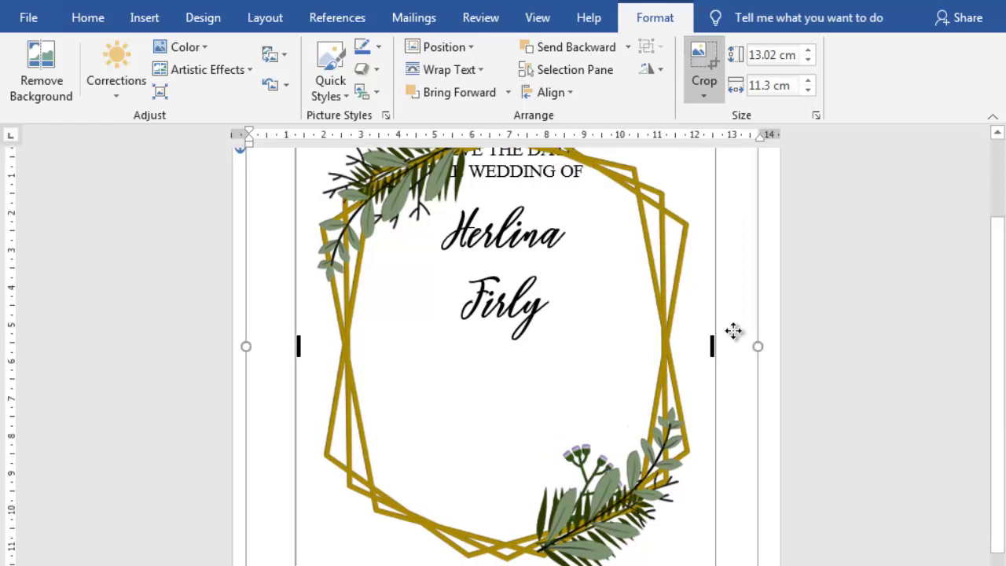
pyautogui.click(767, 273)
# Step: Select the frame picture and drag it lower on the page
pyautogui.scroll(2, 725, 238)
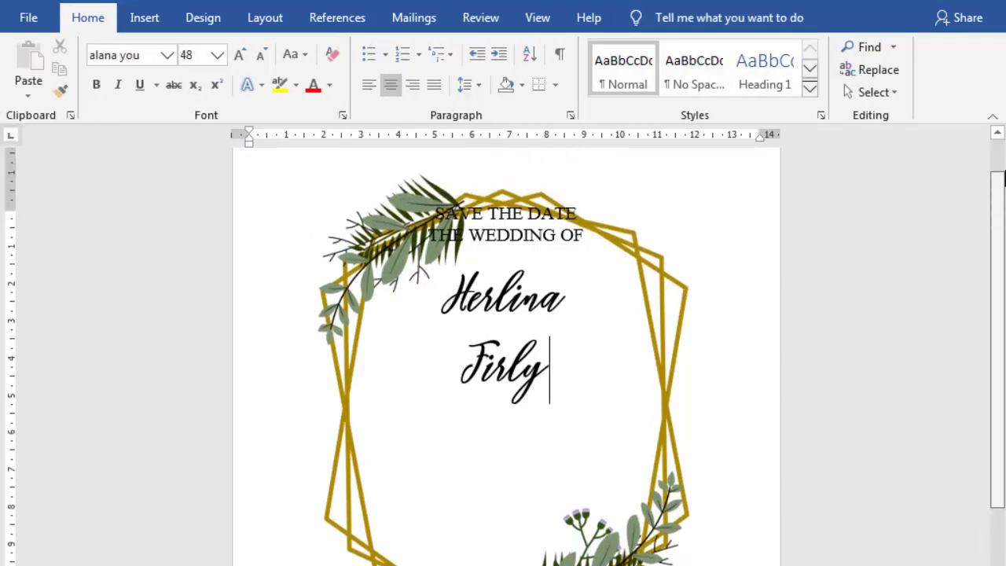
pyautogui.doubleClick(667, 299)
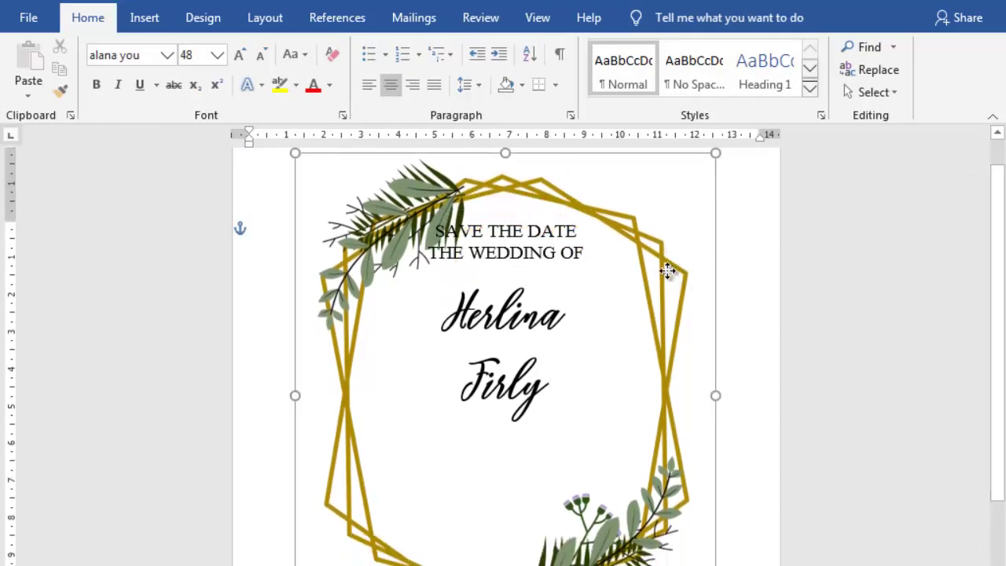
pyautogui.scroll(1, 996, 191)
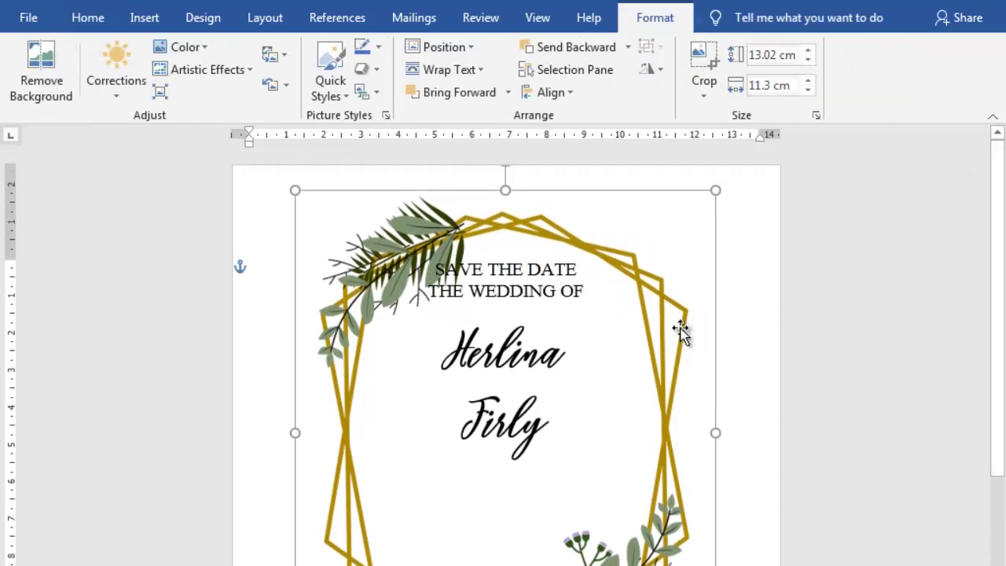
pyautogui.moveTo(656, 307); pyautogui.dragTo(662, 358)
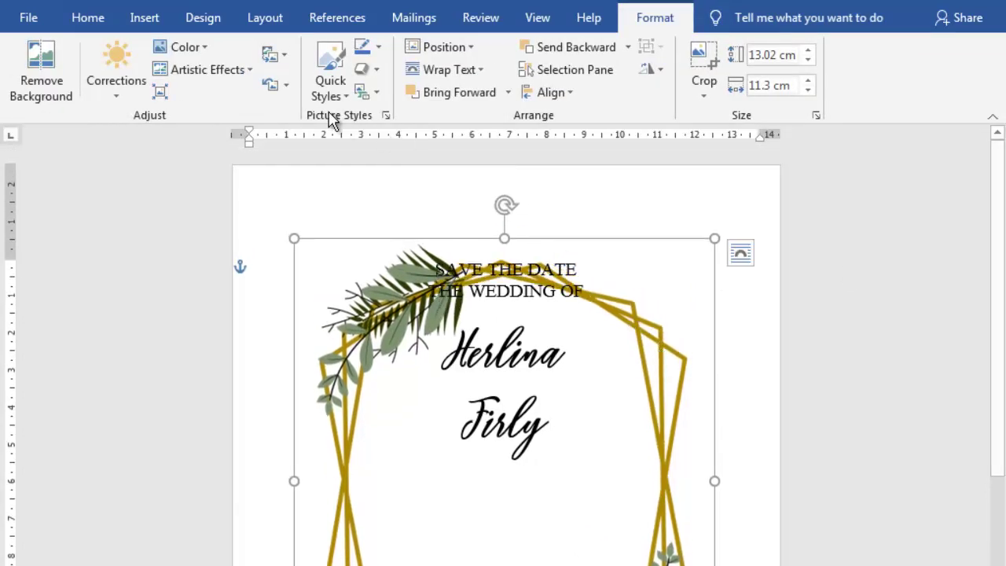
pyautogui.click(89, 17)
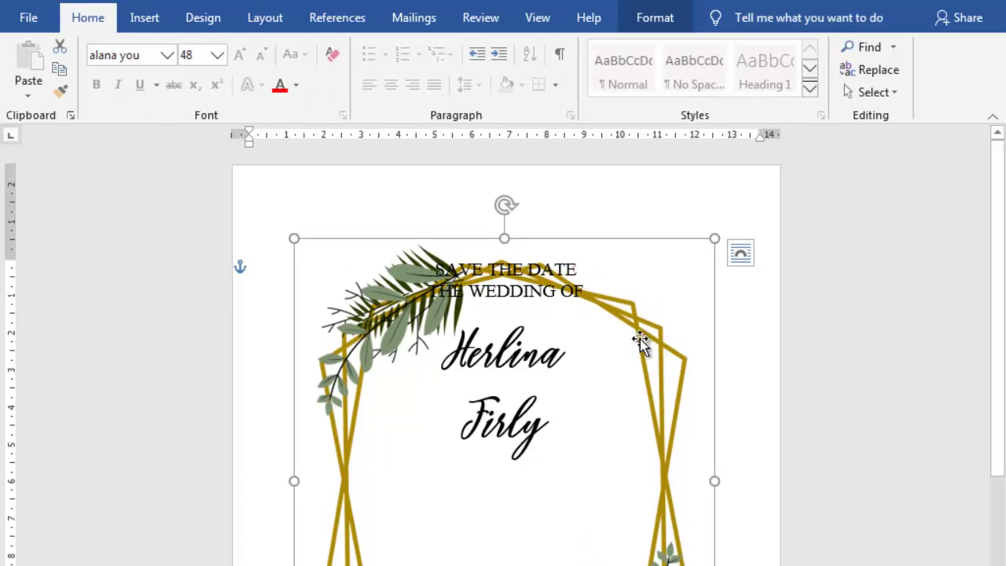
pyautogui.click(659, 19)
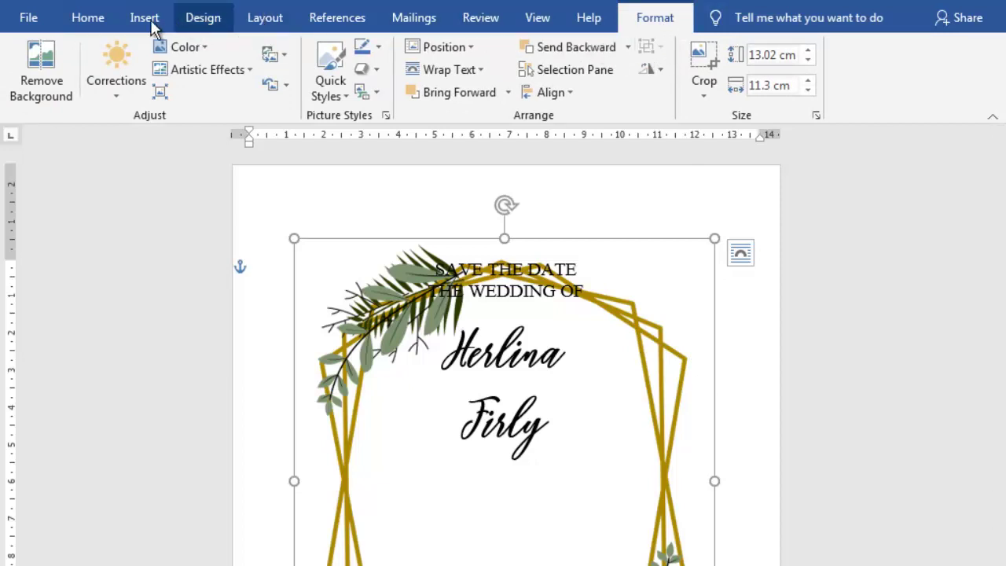
pyautogui.click(88, 18)
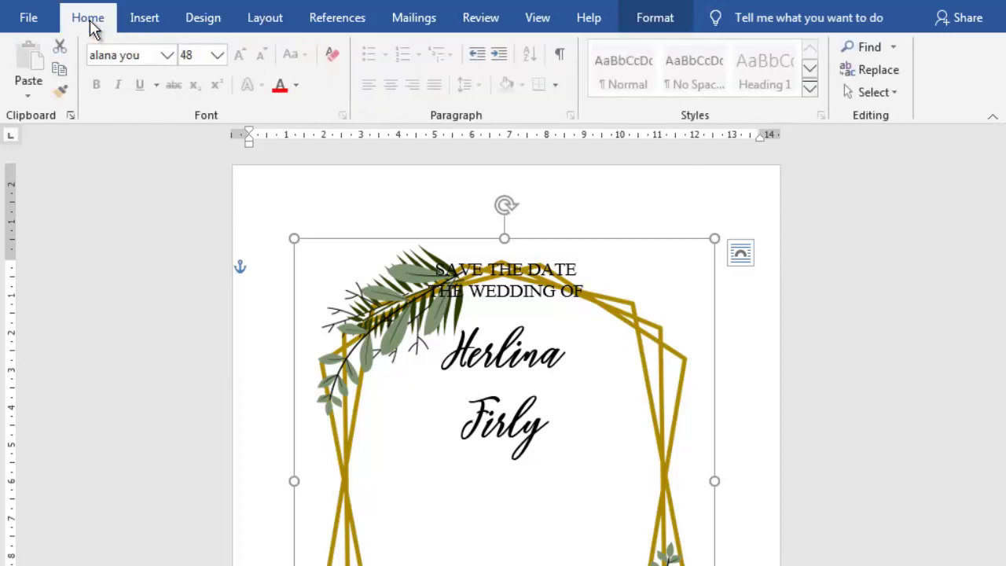
# Step: Nudge the frame picture back up slightly beneath the heading and deselect it
pyautogui.click(550, 295)
pyautogui.click(633, 322)
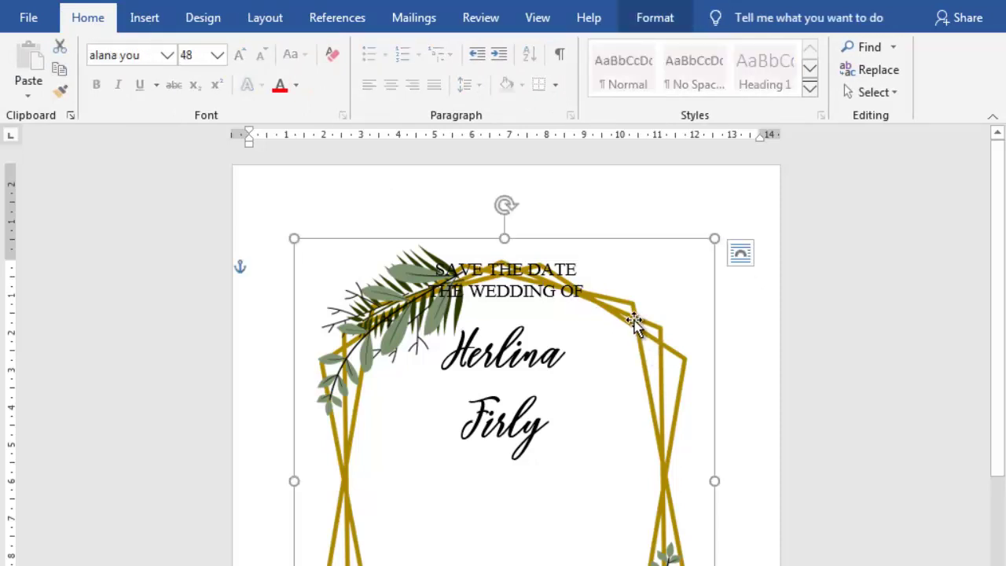
pyautogui.moveTo(634, 322)
pyautogui.mouseDown()
pyautogui.moveTo(636, 282)
pyautogui.moveTo(635, 295)
pyautogui.mouseUp()
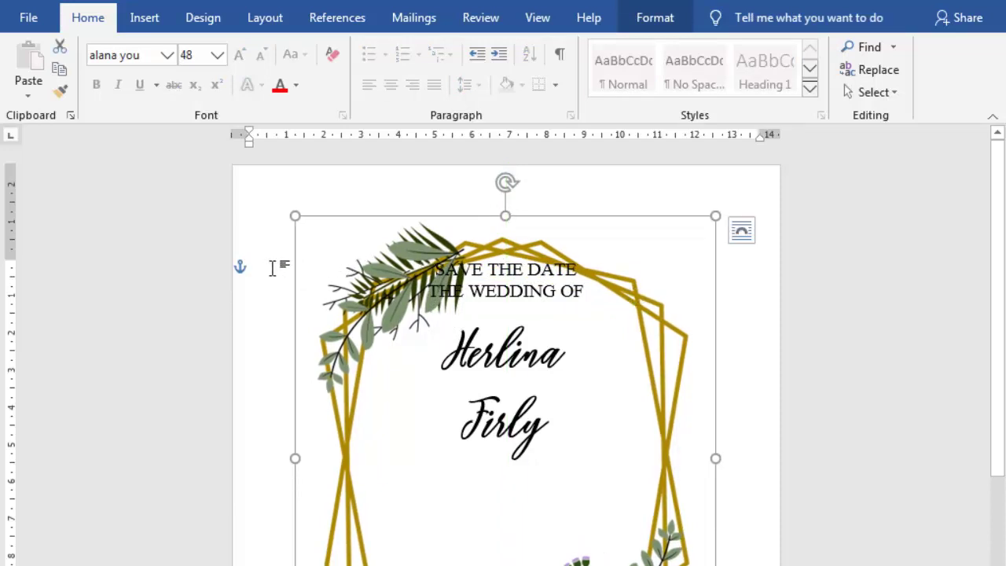
pyautogui.click(273, 268)
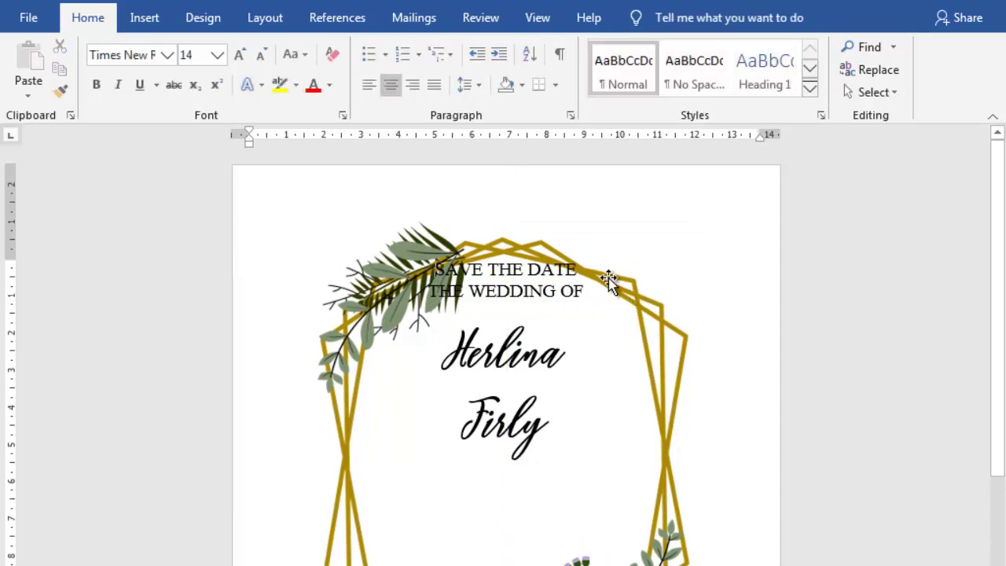
pyautogui.moveTo(606, 278); pyautogui.dragTo(611, 378)
pyautogui.scroll(-2, 477, 219)
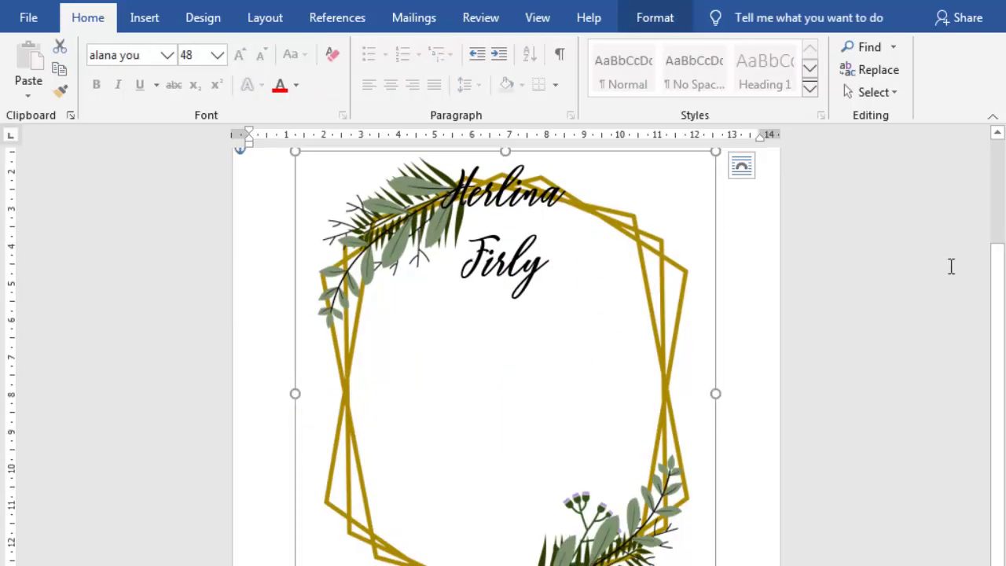
pyautogui.moveTo(1003, 281); pyautogui.dragTo(1003, 167)
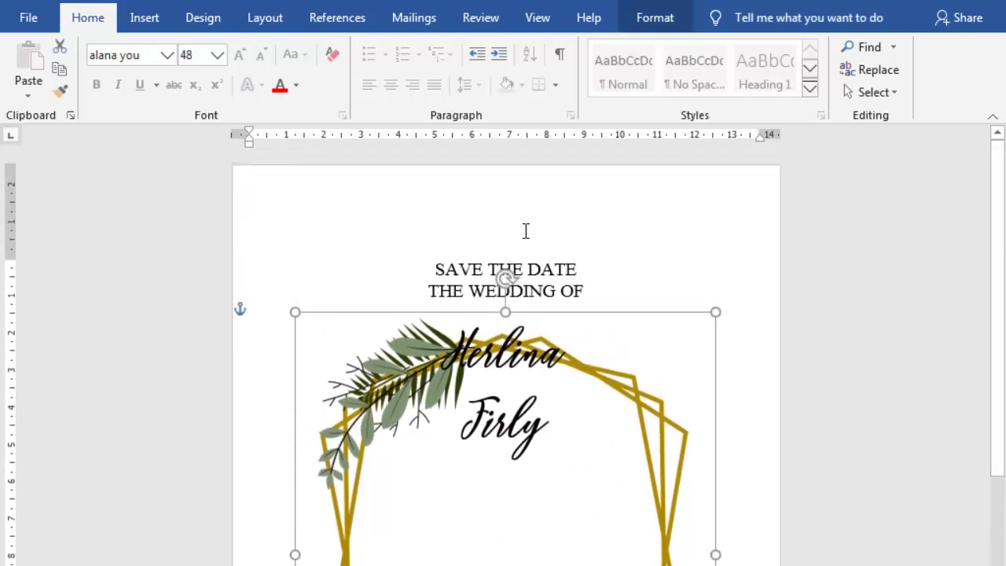
# Step: Add two blank lines before SAVE THE DATE and drag the frame up to enclose all text
pyautogui.click(433, 269)
pyautogui.press('Return')
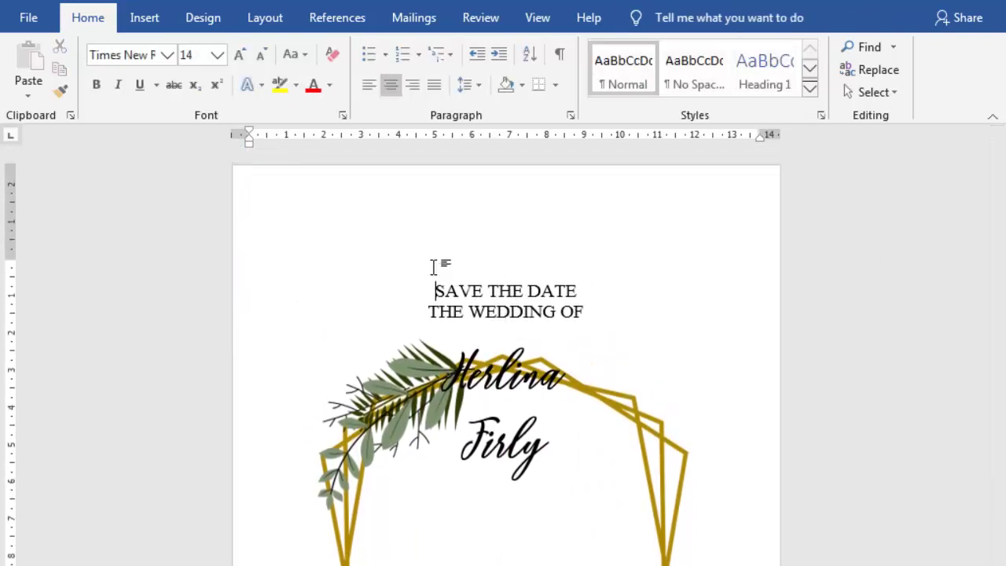
pyautogui.press('Return')
pyautogui.press('Return')
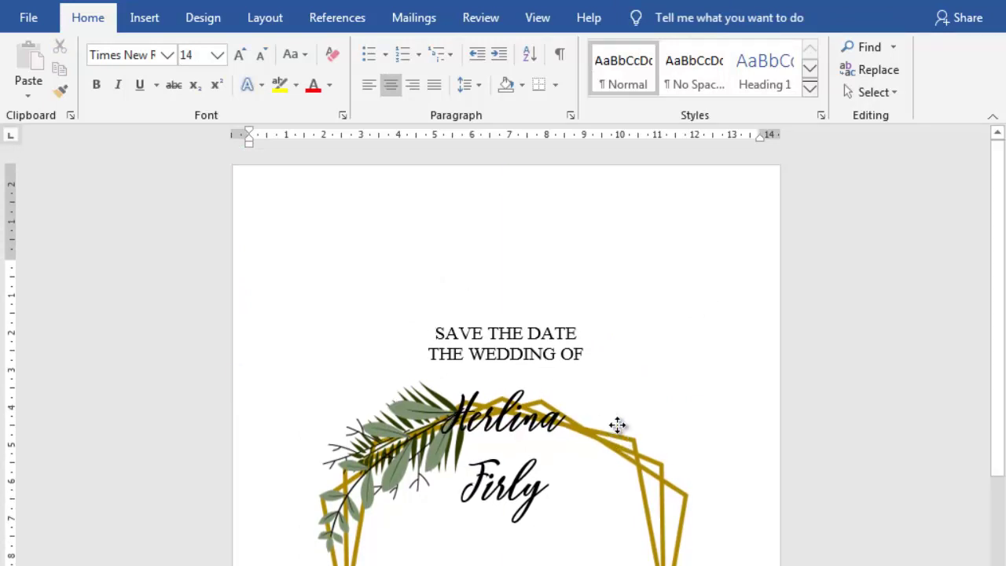
pyautogui.moveTo(618, 420); pyautogui.dragTo(611, 265)
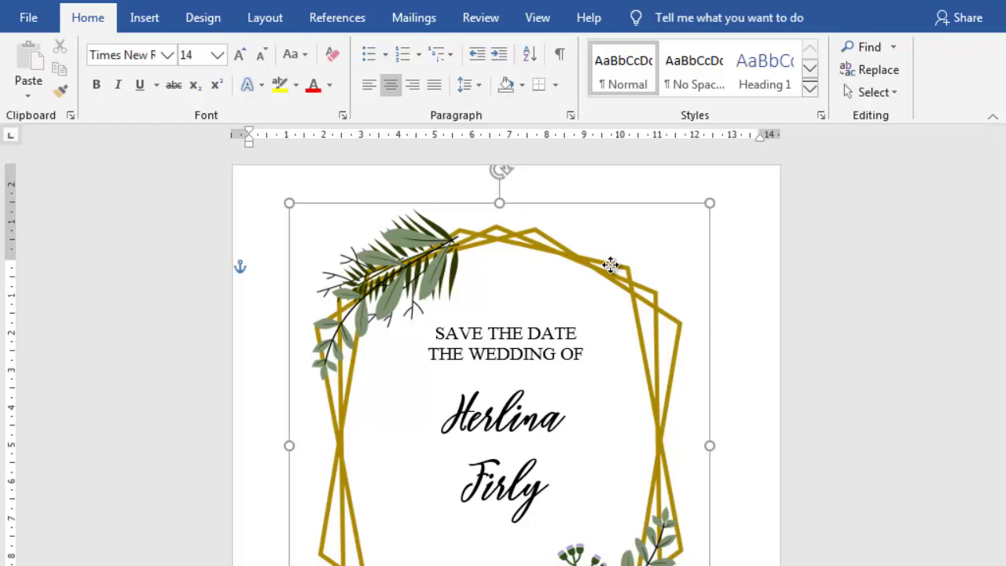
pyautogui.click(554, 456)
pyautogui.scroll(-1, 555, 455)
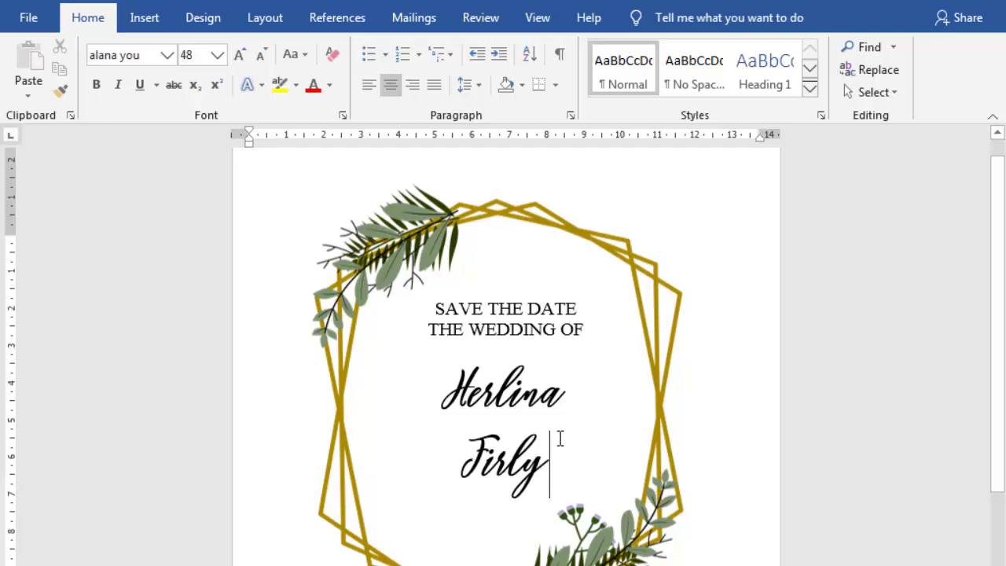
# Step: Draw a text box near the page's top right containing AND
pyautogui.click(144, 22)
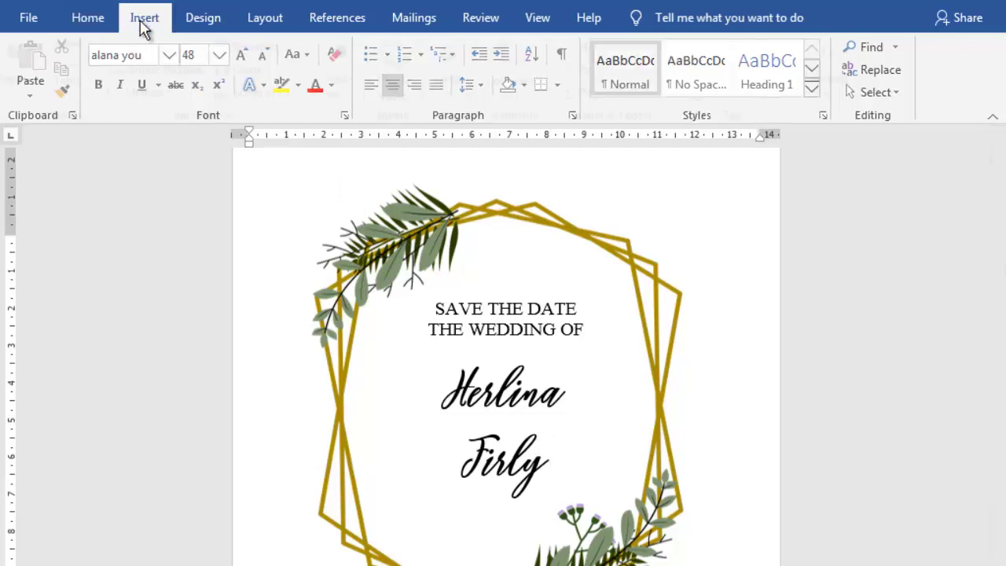
pyautogui.click(176, 93)
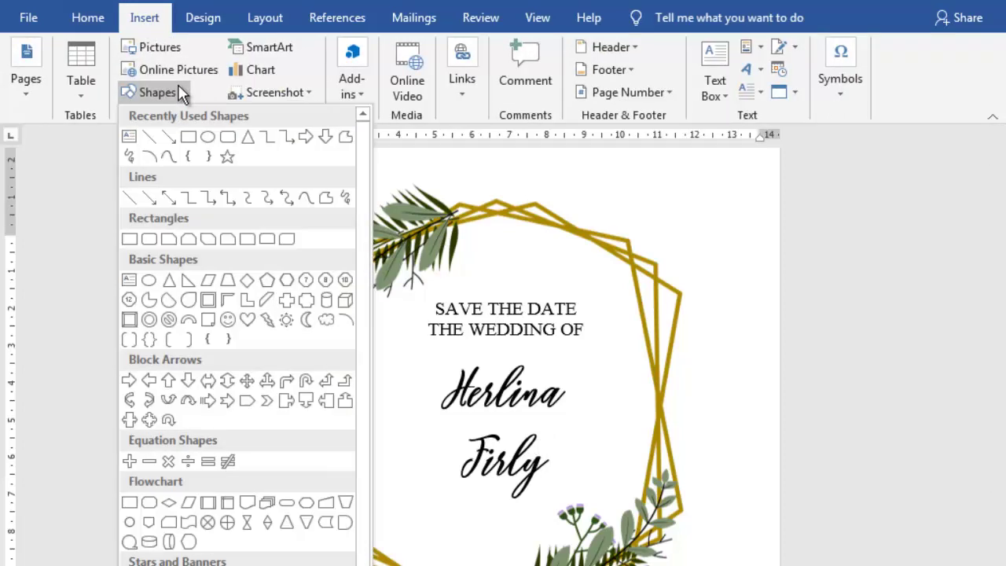
pyautogui.click(134, 136)
pyautogui.moveTo(608, 175); pyautogui.dragTo(703, 196)
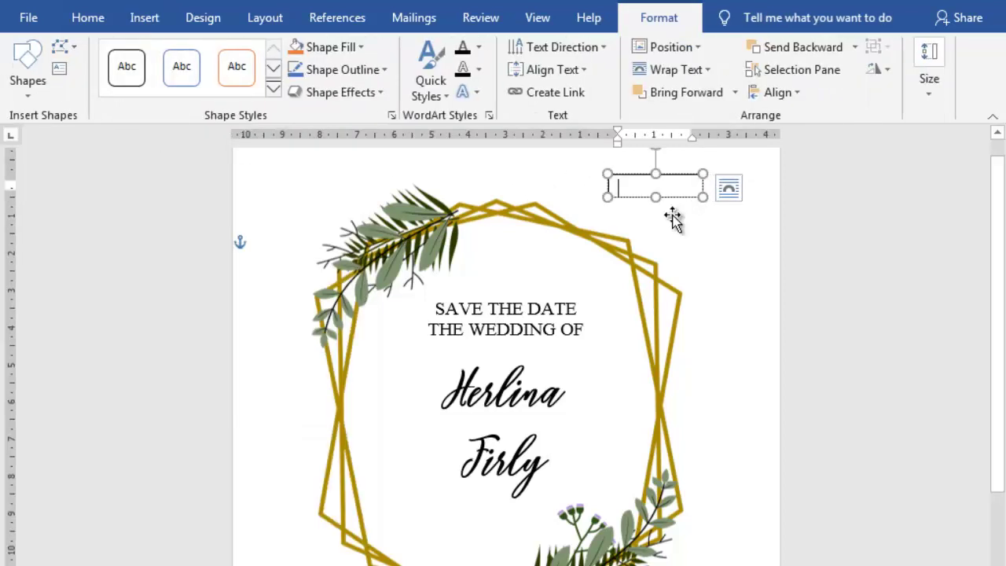
pyautogui.write('AND')
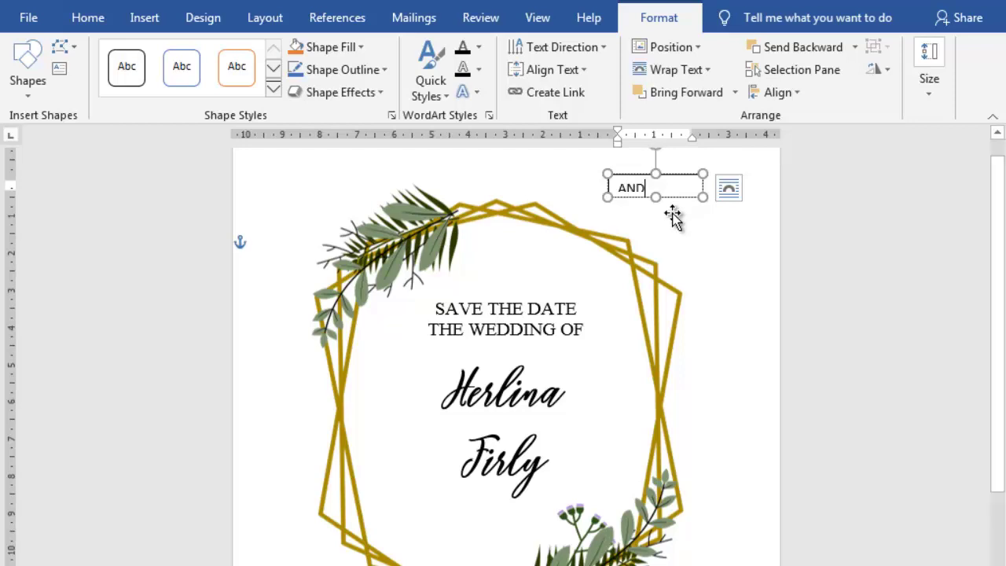
pyautogui.moveTo(660, 198); pyautogui.dragTo(660, 204)
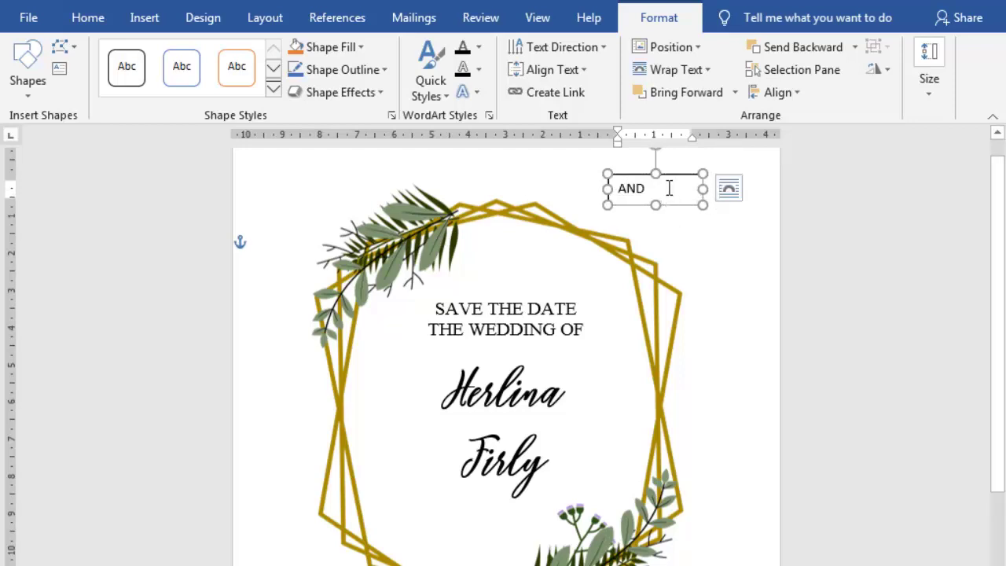
# Step: Set the word AND in Times New Roman at 14 pt
pyautogui.click(99, 23)
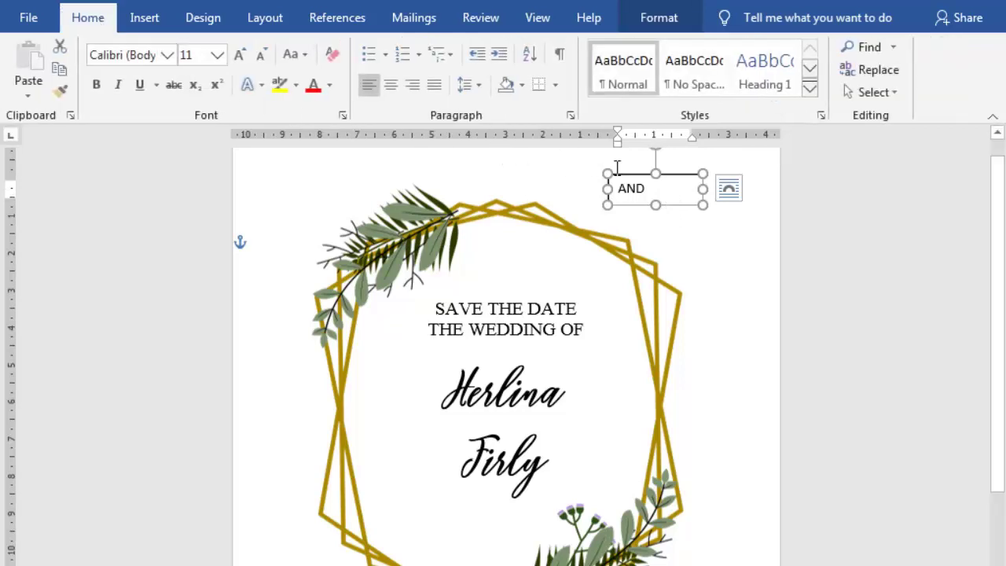
pyautogui.doubleClick(635, 189)
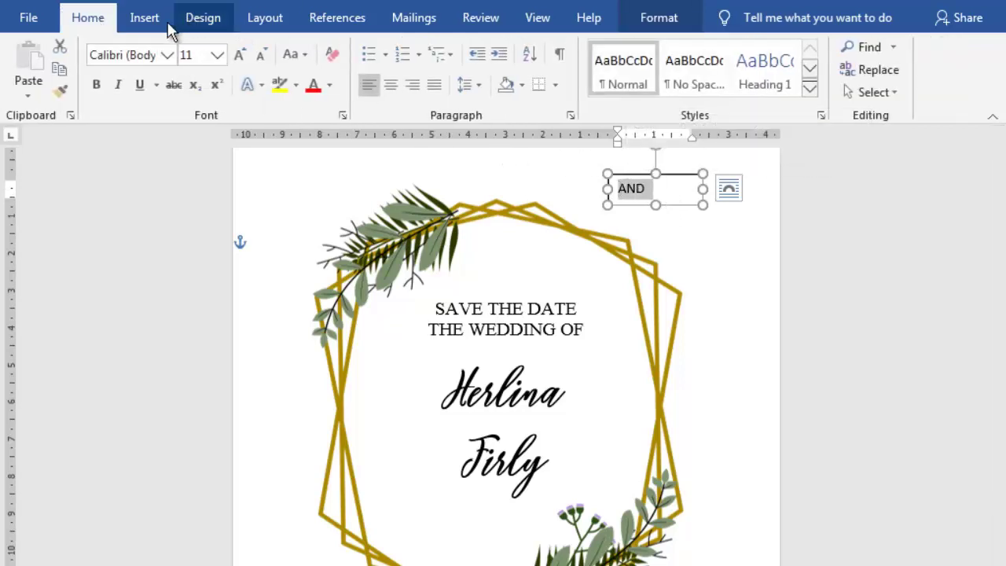
pyautogui.click(165, 55)
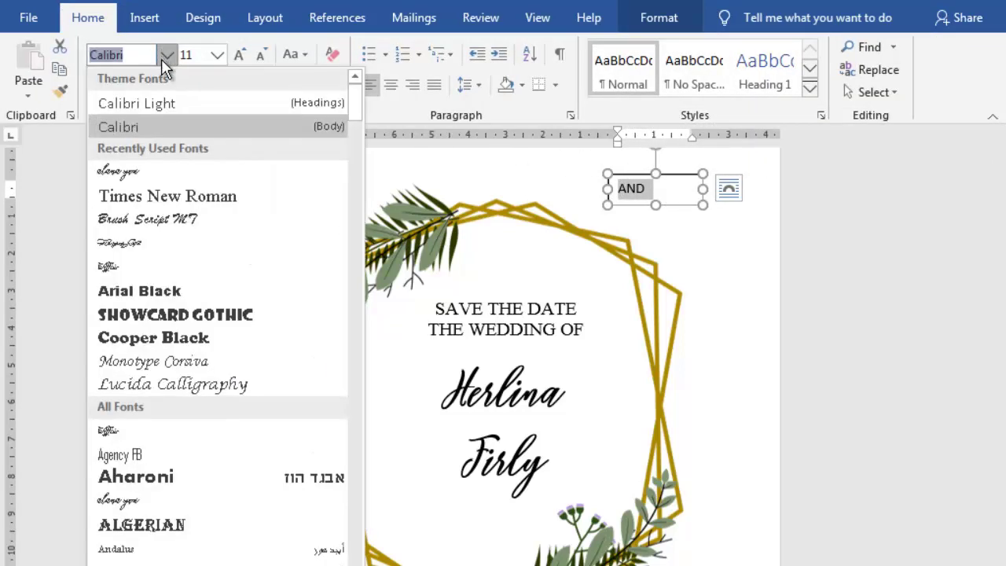
pyautogui.click(177, 194)
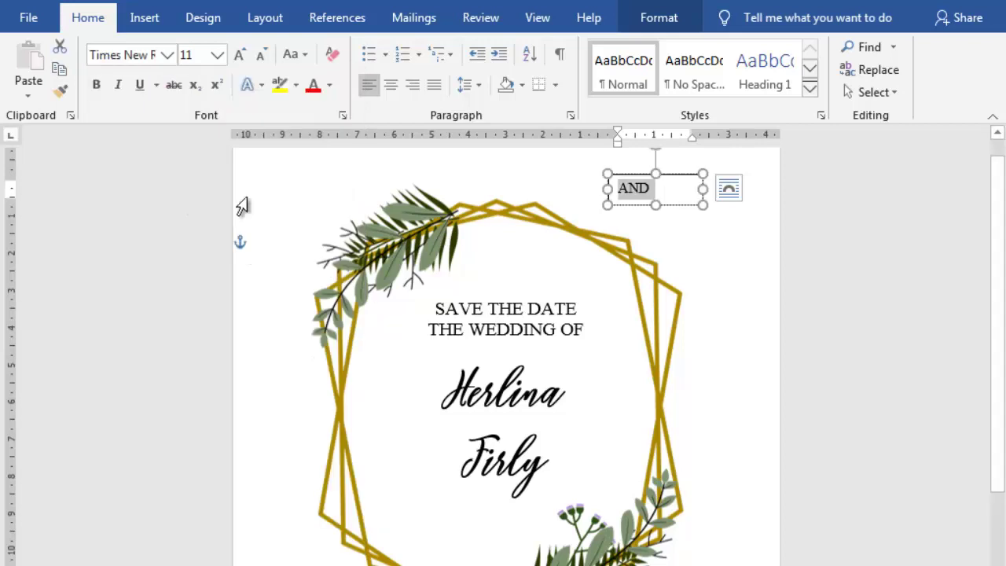
pyautogui.click(219, 56)
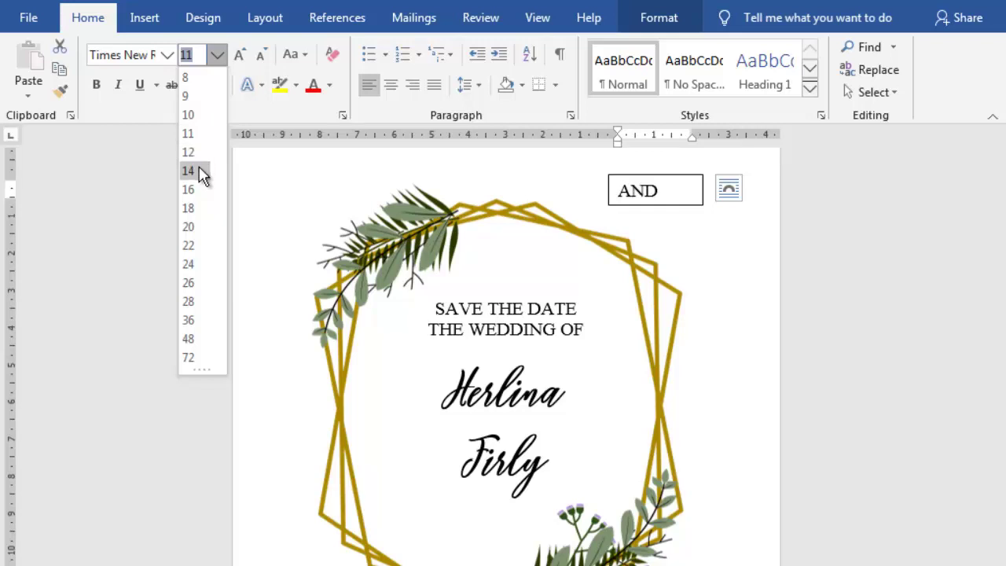
pyautogui.click(203, 176)
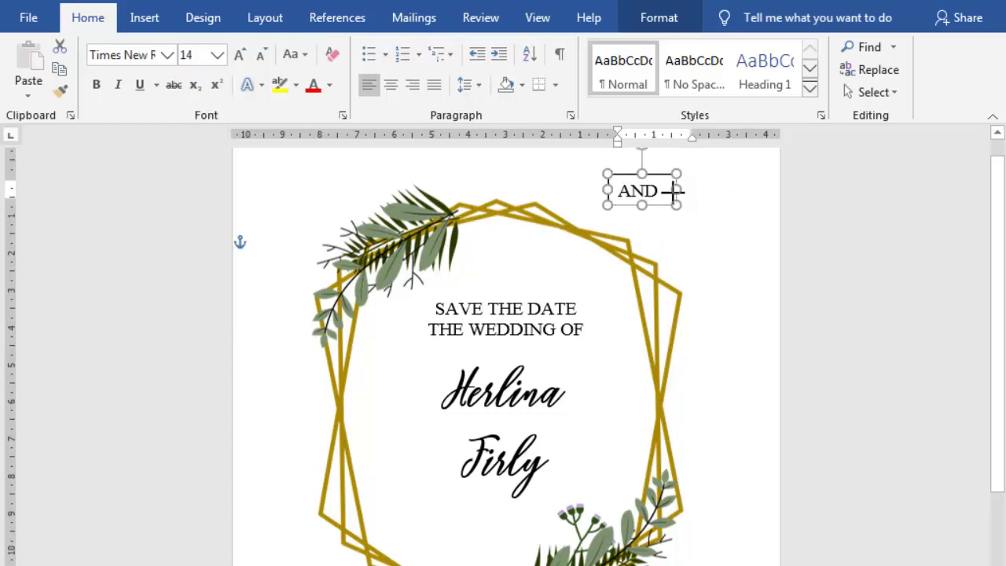
# Step: Narrow the AND text box to fit the word
pyautogui.moveTo(698, 192)
pyautogui.mouseDown()
pyautogui.moveTo(669, 192)
pyautogui.moveTo(509, 437)
pyautogui.mouseUp()
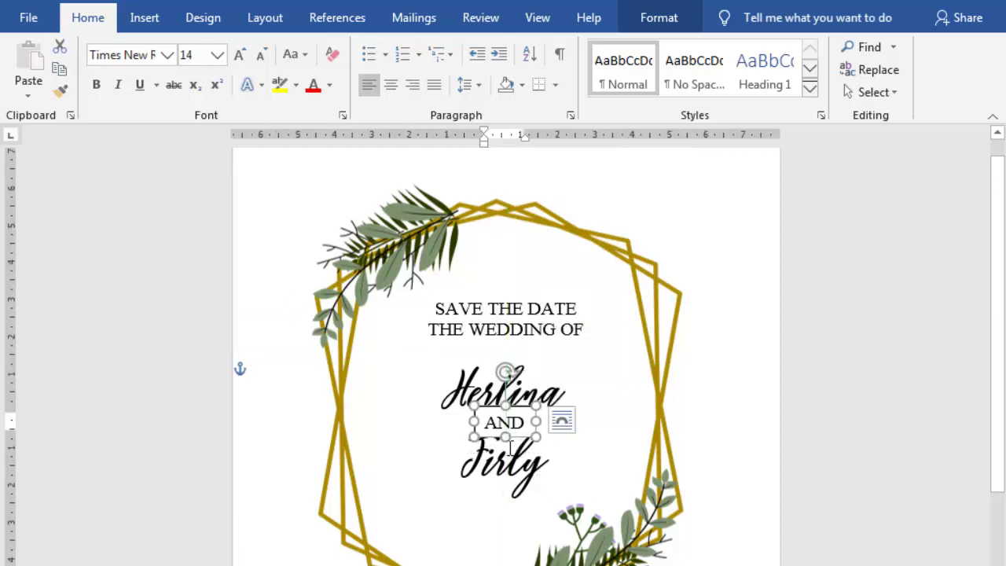
pyautogui.click(588, 456)
pyautogui.click(546, 452)
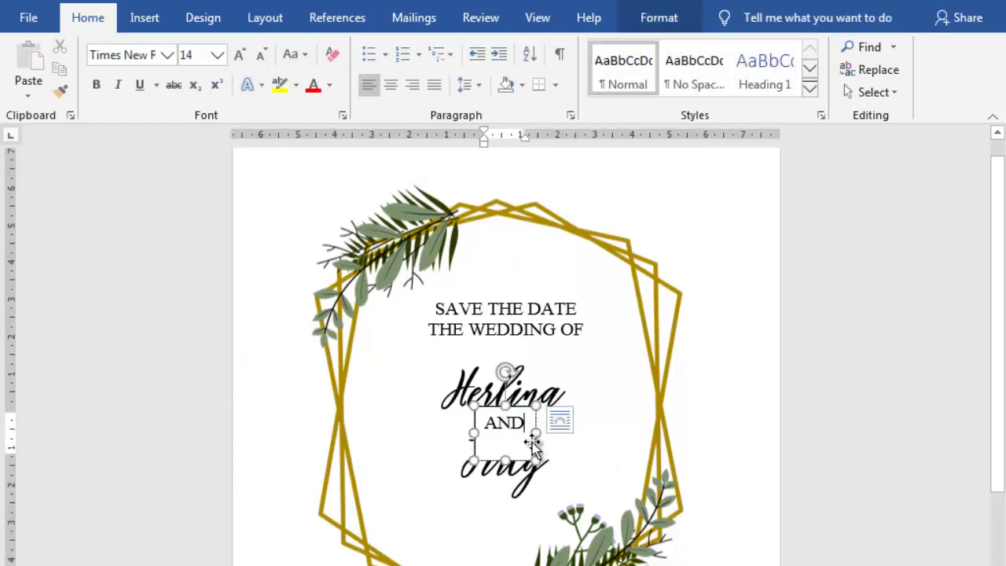
pyautogui.click(535, 432)
# Step: Remove both the fill and the outline from the AND text box
pyautogui.rightClick(536, 423)
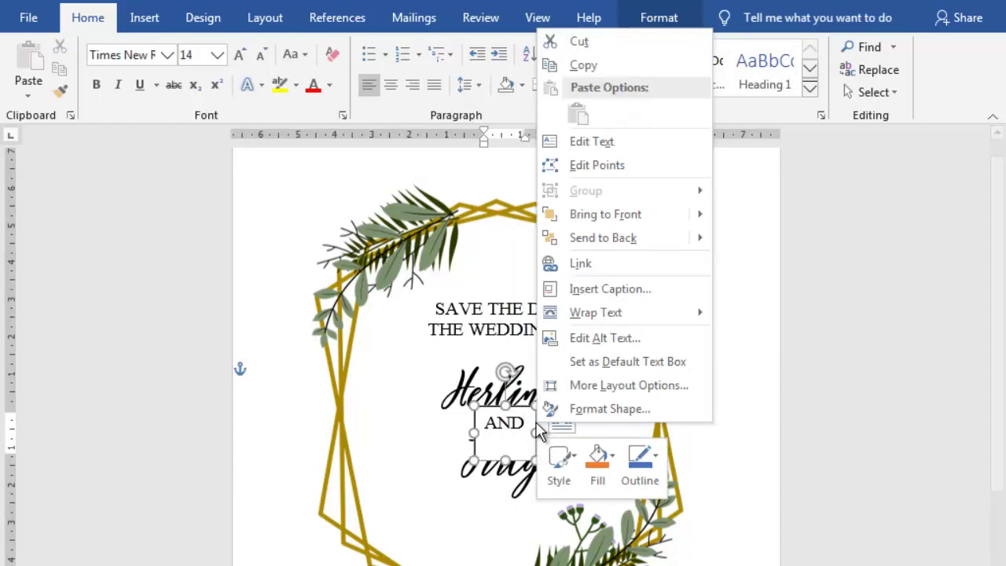
pyautogui.click(614, 456)
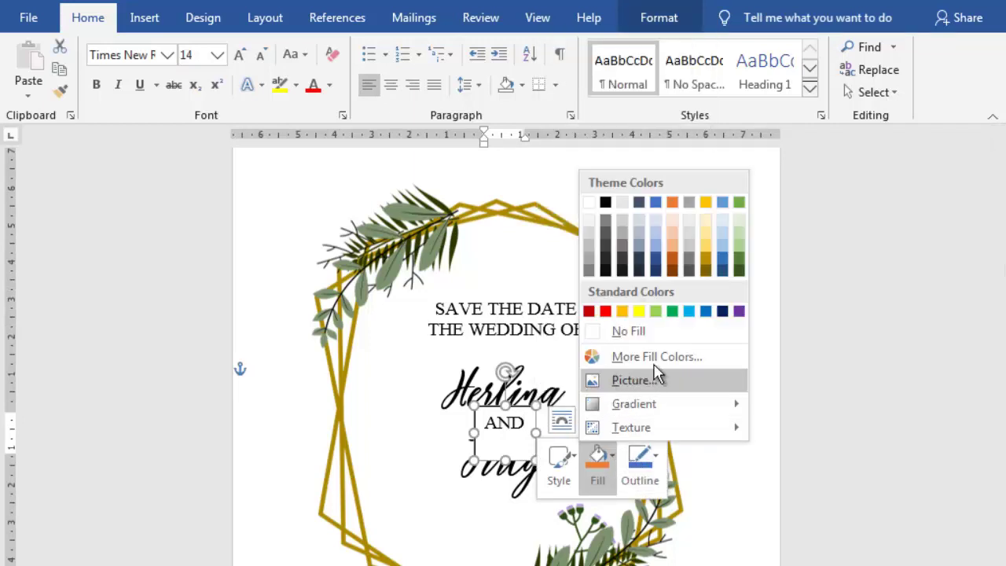
pyautogui.click(651, 338)
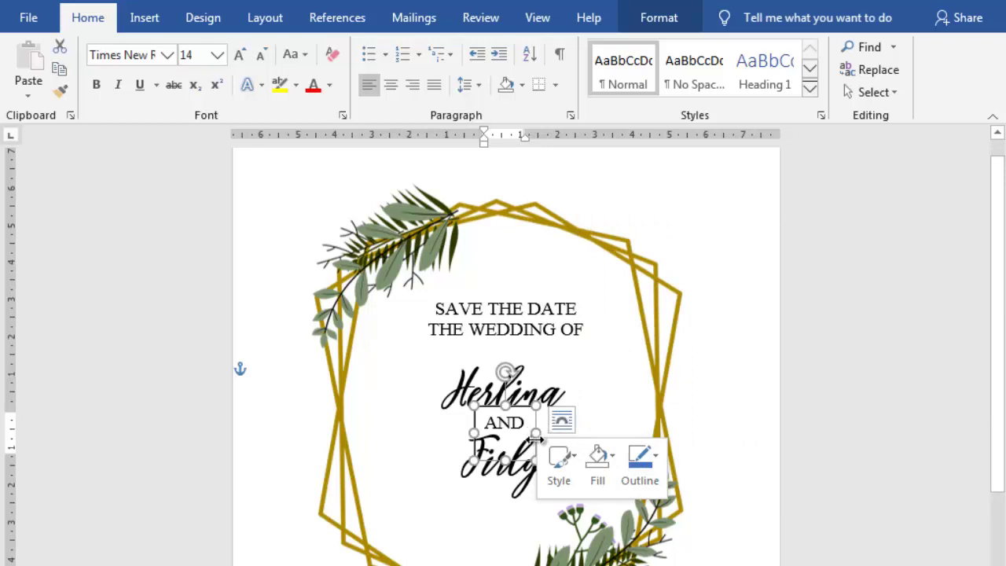
pyautogui.click(654, 462)
pyautogui.moveTo(669, 403)
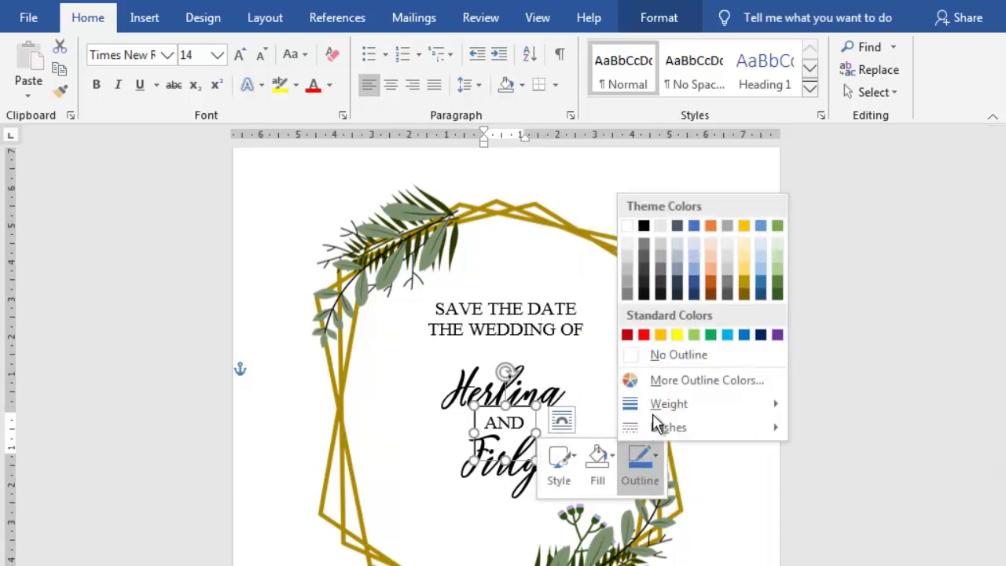
pyautogui.click(691, 355)
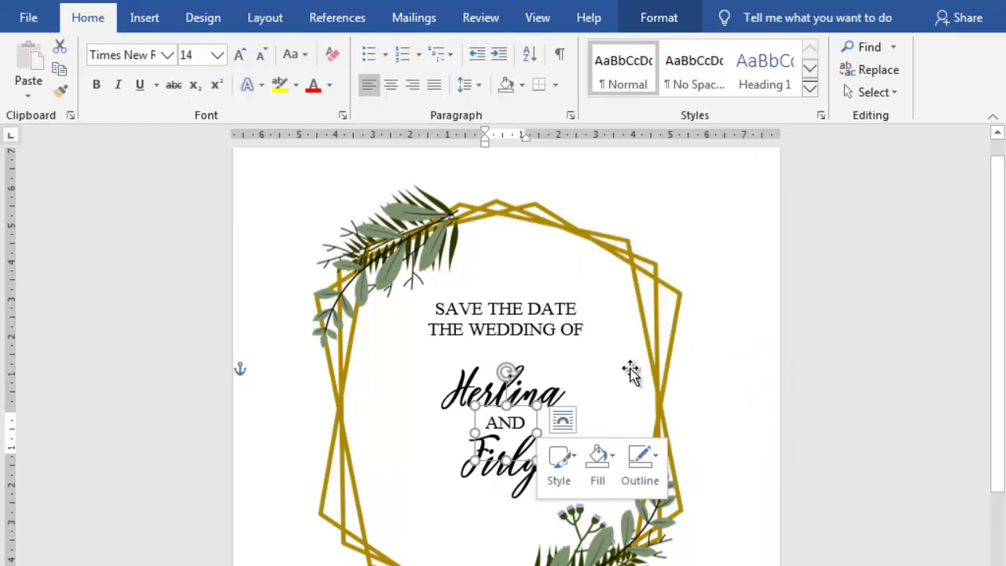
# Step: Move AND slightly higher, set it to 12 pt, and shorten its box to fit
pyautogui.click(601, 371)
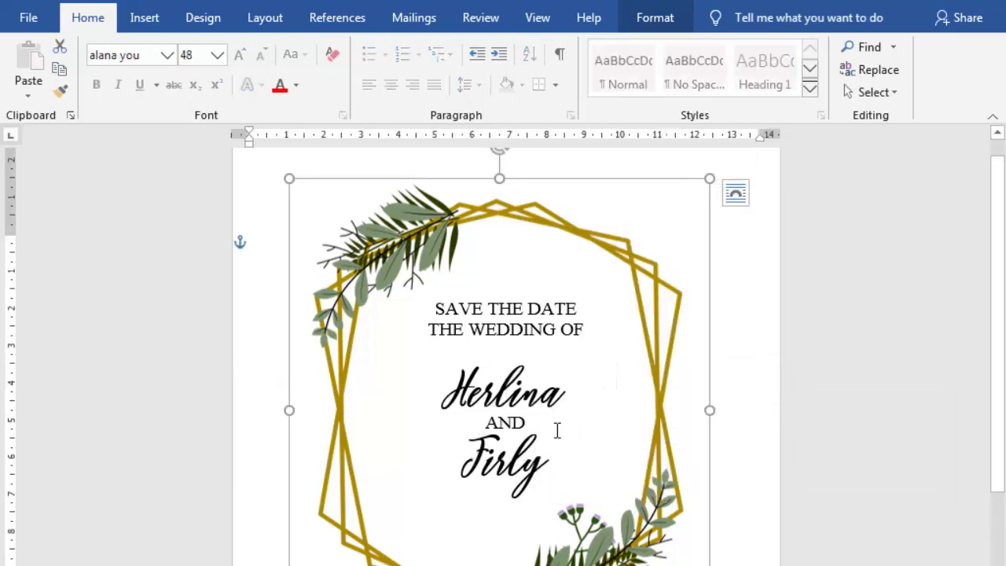
pyautogui.click(521, 426)
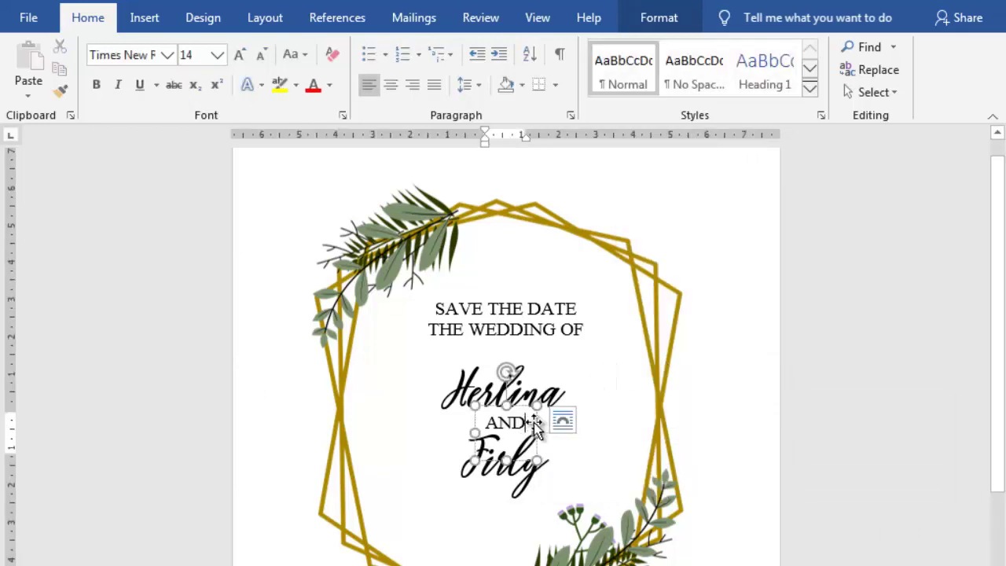
pyautogui.moveTo(534, 424); pyautogui.dragTo(485, 420)
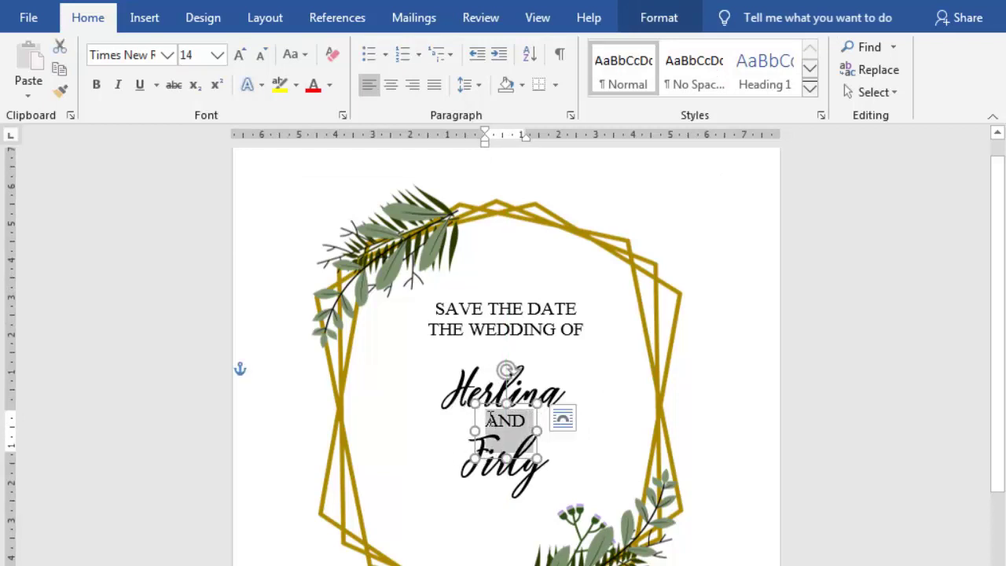
pyautogui.click(218, 55)
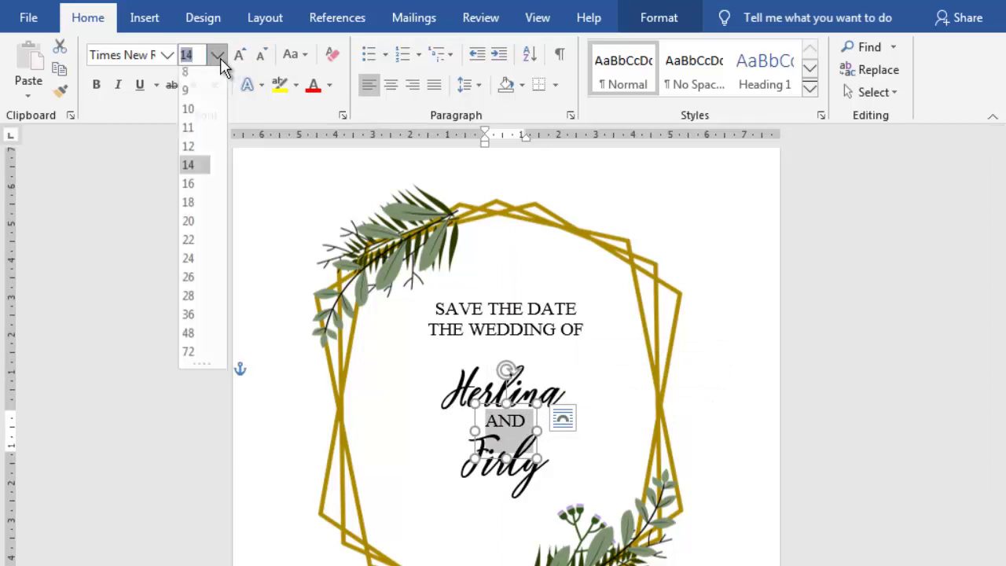
pyautogui.click(201, 155)
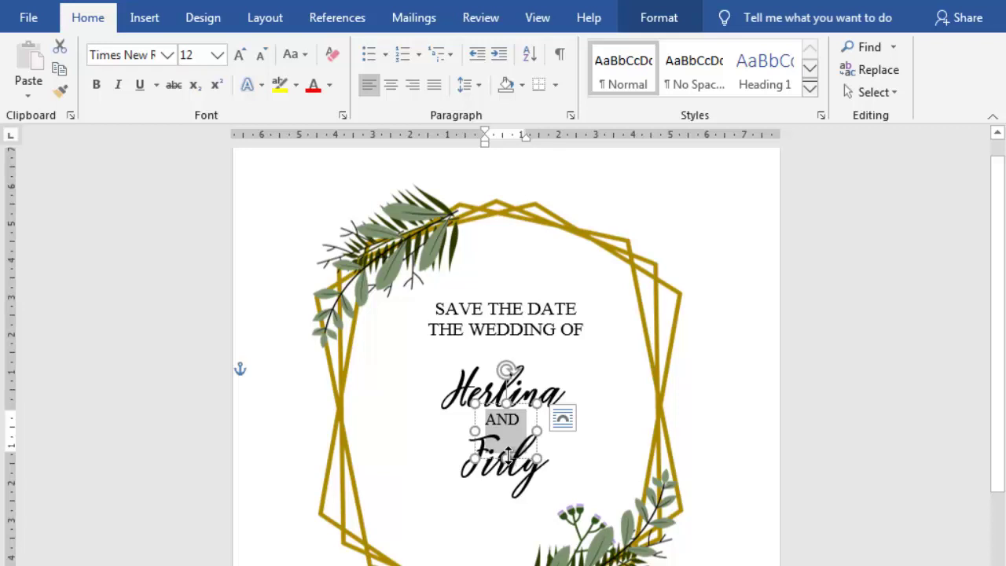
pyautogui.moveTo(508, 454)
pyautogui.mouseDown()
pyautogui.moveTo(514, 435)
pyautogui.moveTo(524, 436)
pyautogui.mouseUp()
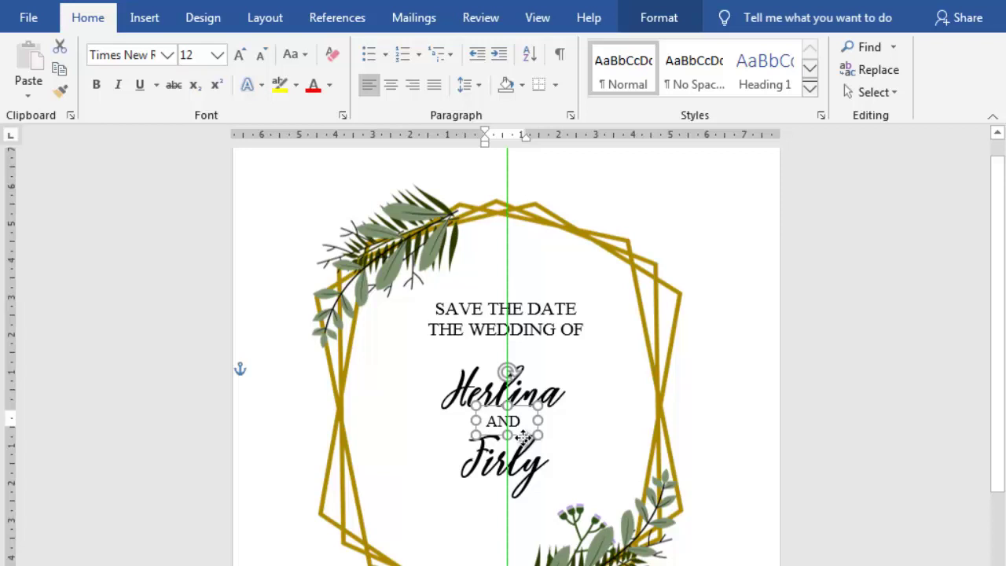
pyautogui.click(591, 445)
pyautogui.scroll(-1, 602, 446)
pyautogui.click(469, 343)
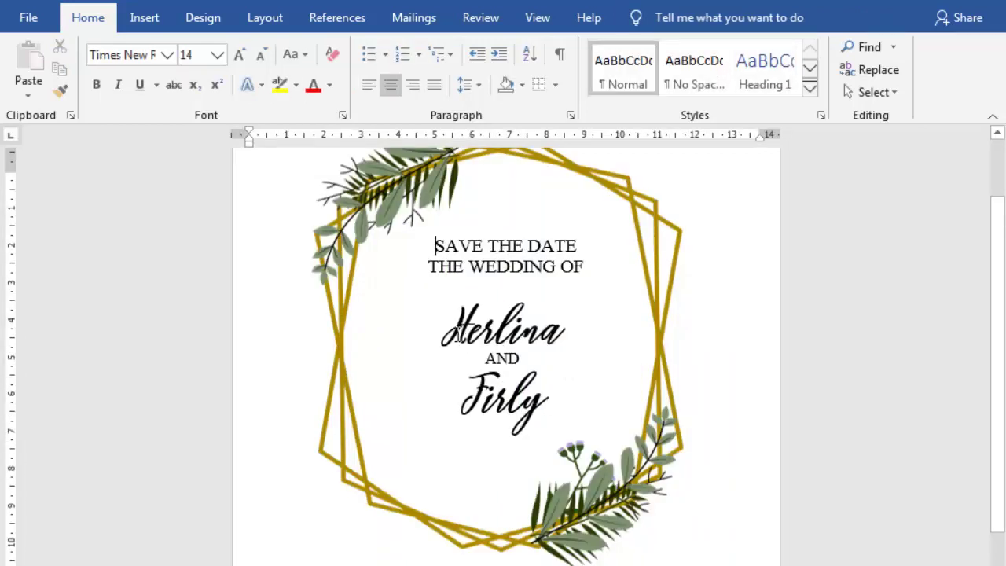
# Step: Set the Herlina, AND and Firly text to font size 55
pyautogui.moveTo(458, 336); pyautogui.dragTo(550, 397)
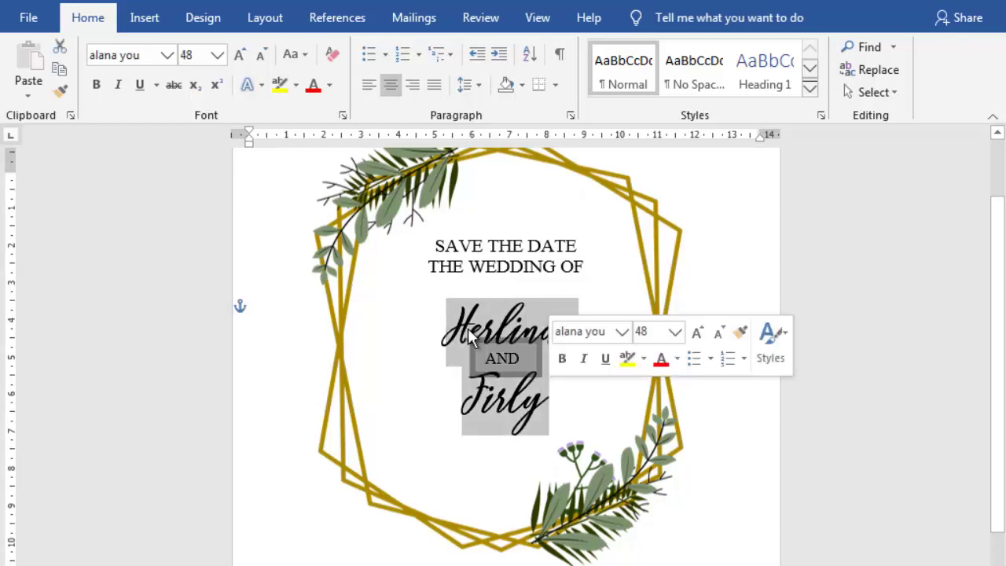
pyautogui.click(218, 57)
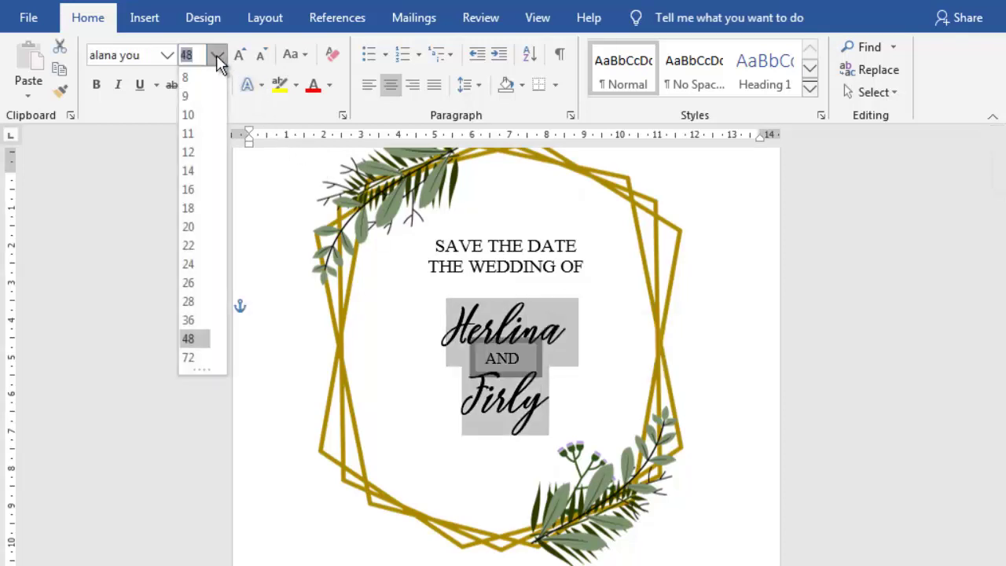
pyautogui.click(216, 54)
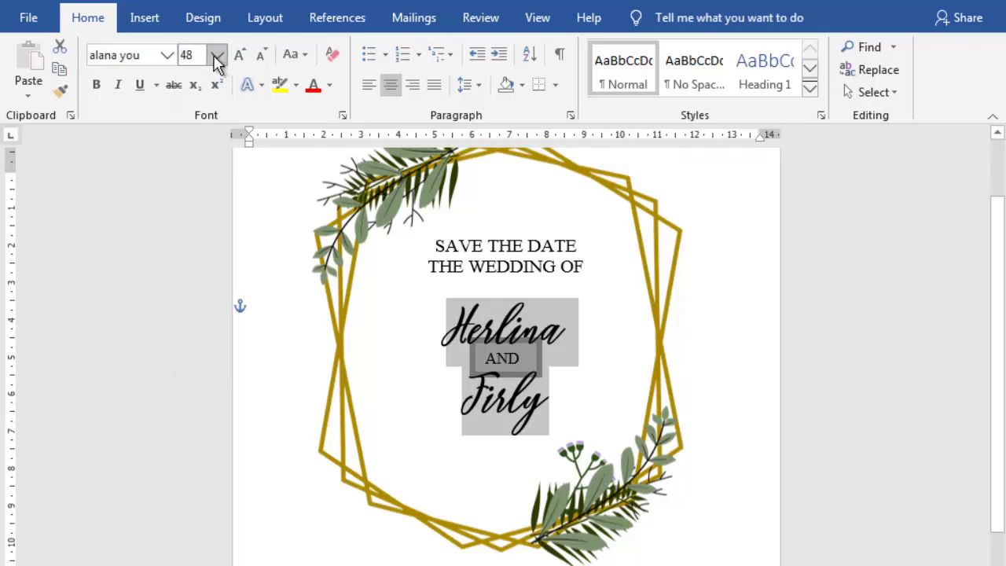
pyautogui.click(201, 55)
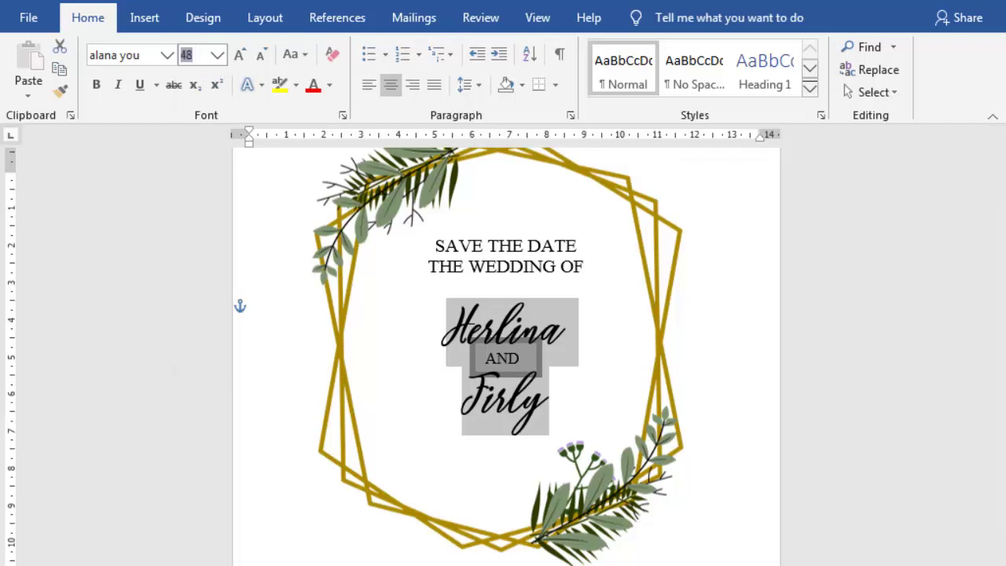
pyautogui.write('5')
pyautogui.press('Return')
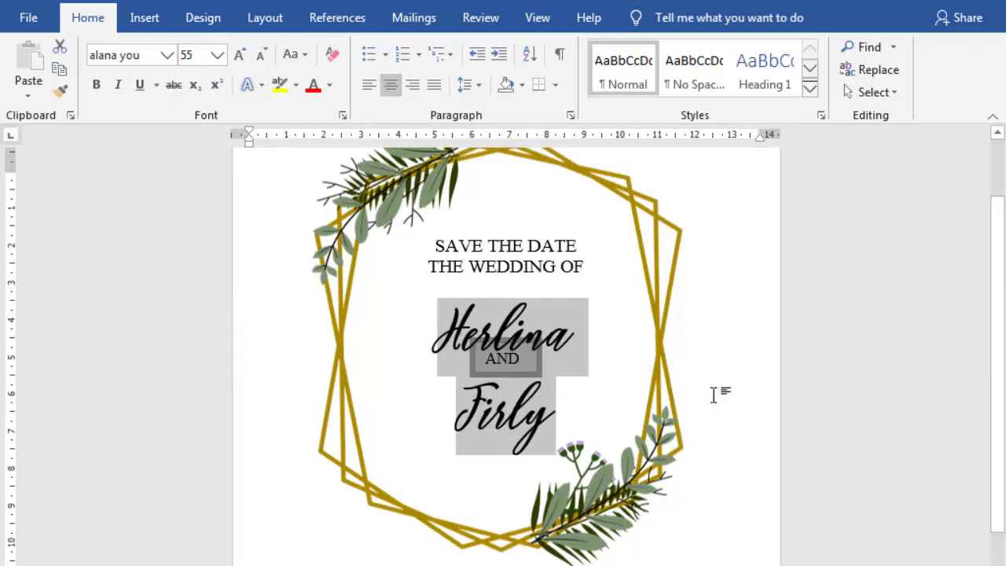
pyautogui.click(642, 376)
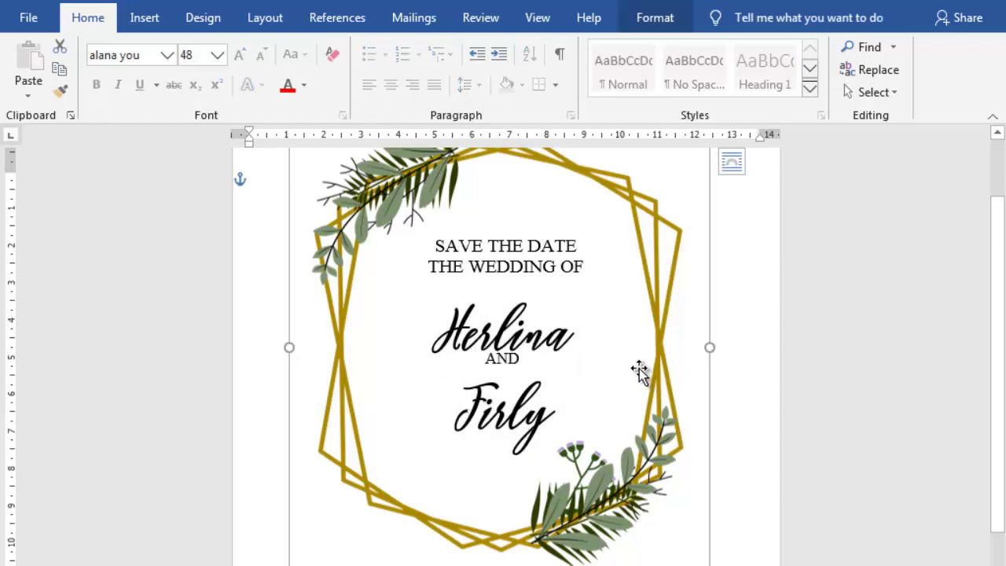
# Step: Nudge the AND box slightly lower to centre it between the names
pyautogui.click(514, 359)
pyautogui.moveTo(521, 371); pyautogui.dragTo(525, 379)
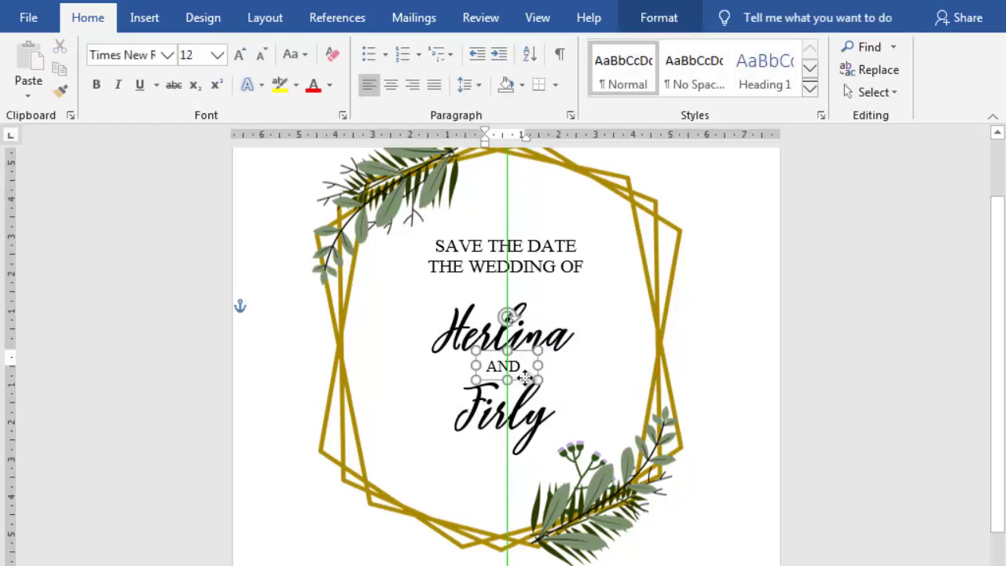
pyautogui.click(595, 398)
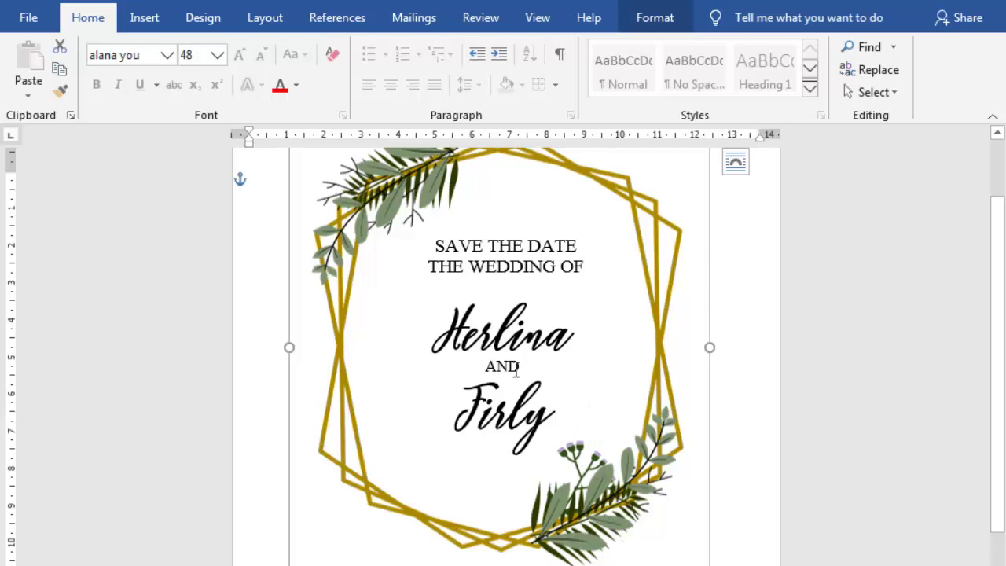
# Step: Draw a short horizontal line just left of AND
pyautogui.click(151, 20)
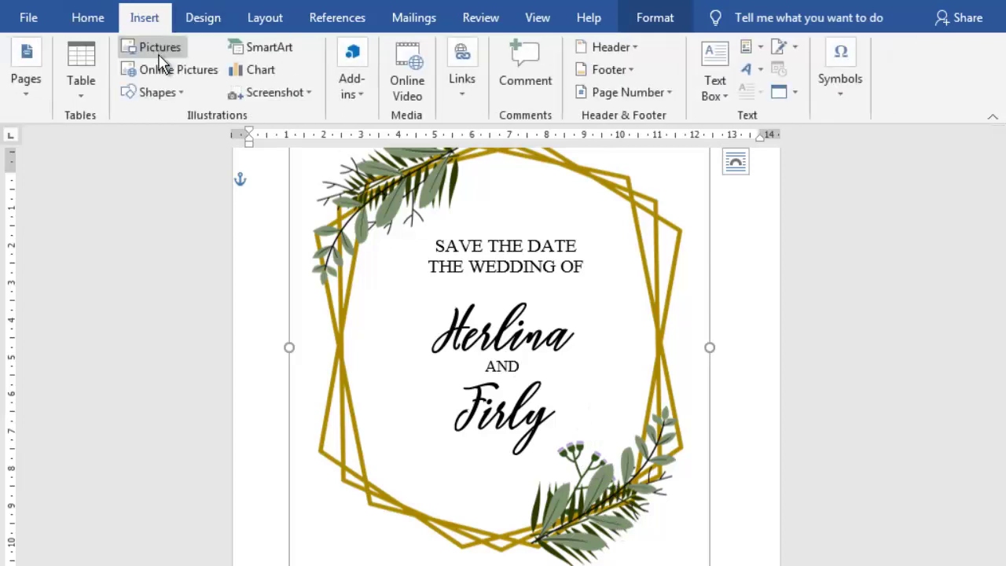
pyautogui.click(171, 100)
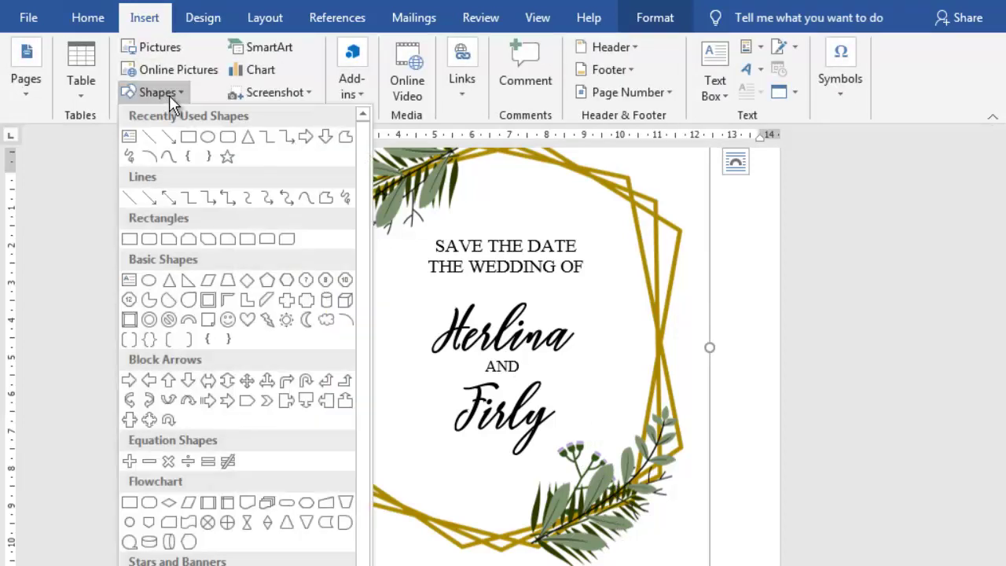
pyautogui.click(149, 137)
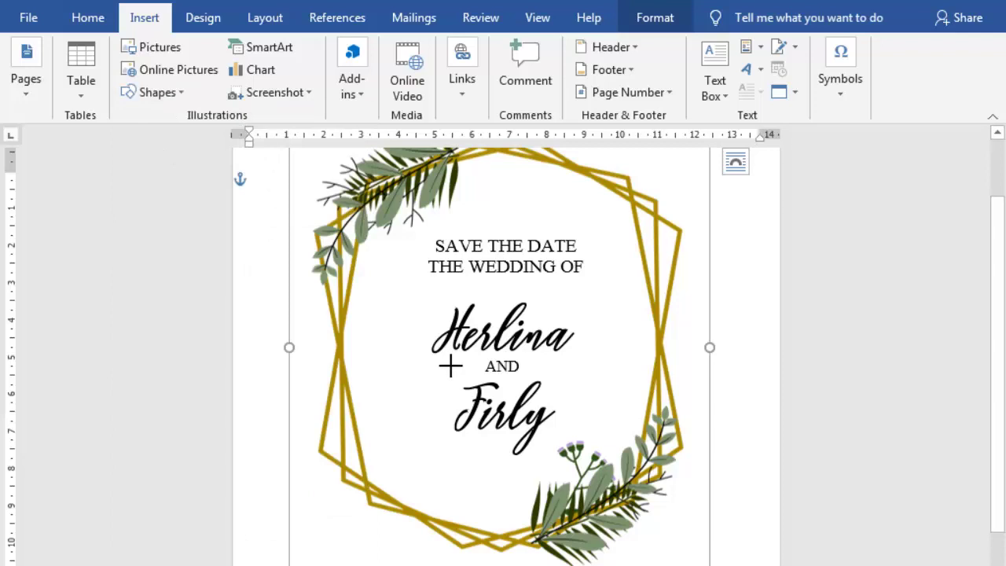
pyautogui.moveTo(462, 366); pyautogui.dragTo(480, 366)
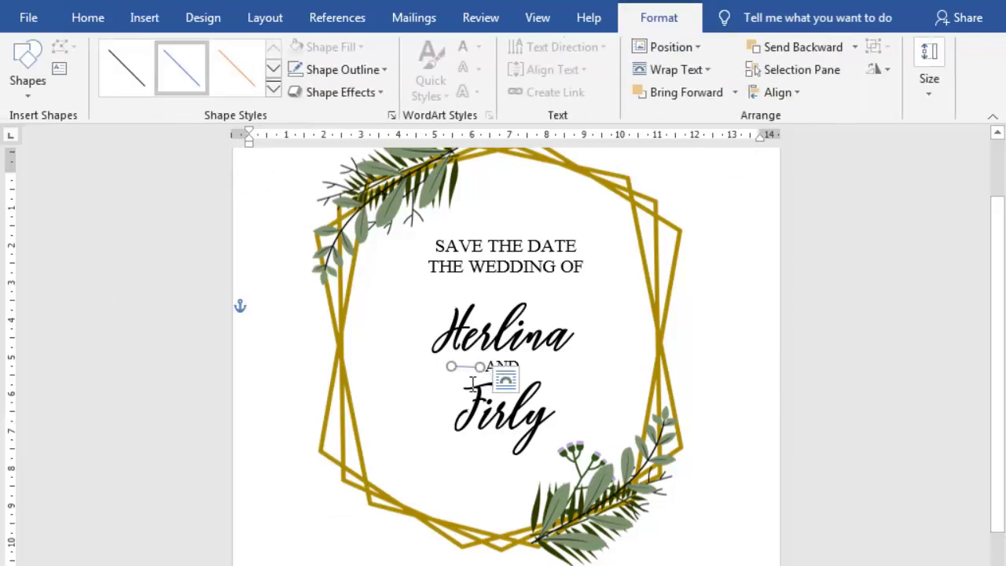
# Step: Make the new line black with a 1½ pt weight
pyautogui.rightClick(454, 367)
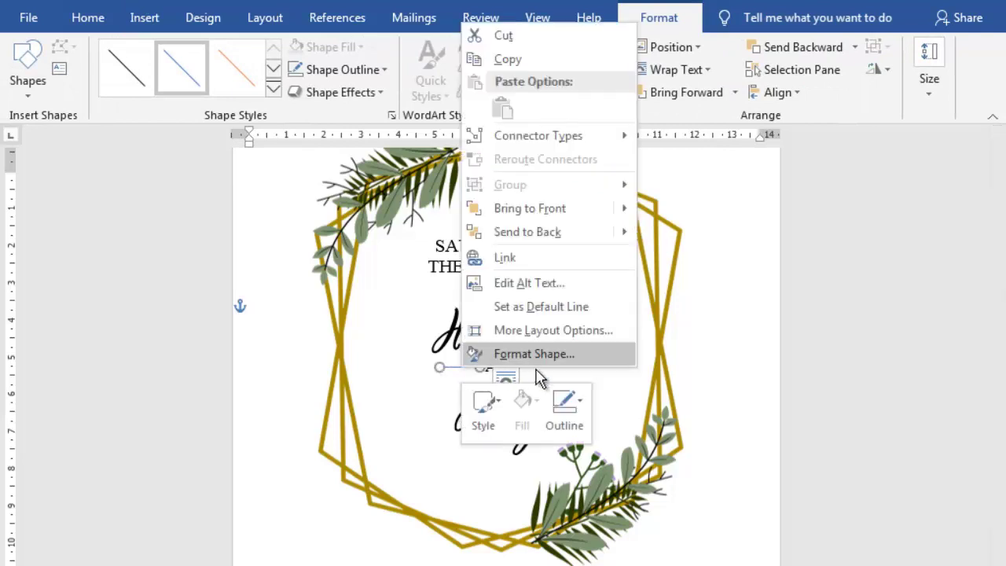
pyautogui.click(582, 403)
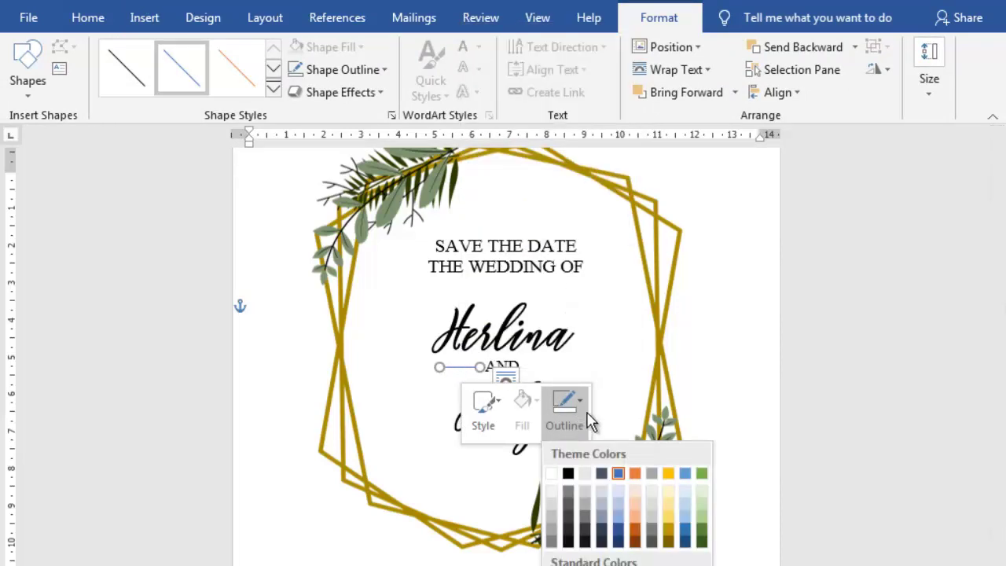
pyautogui.click(571, 476)
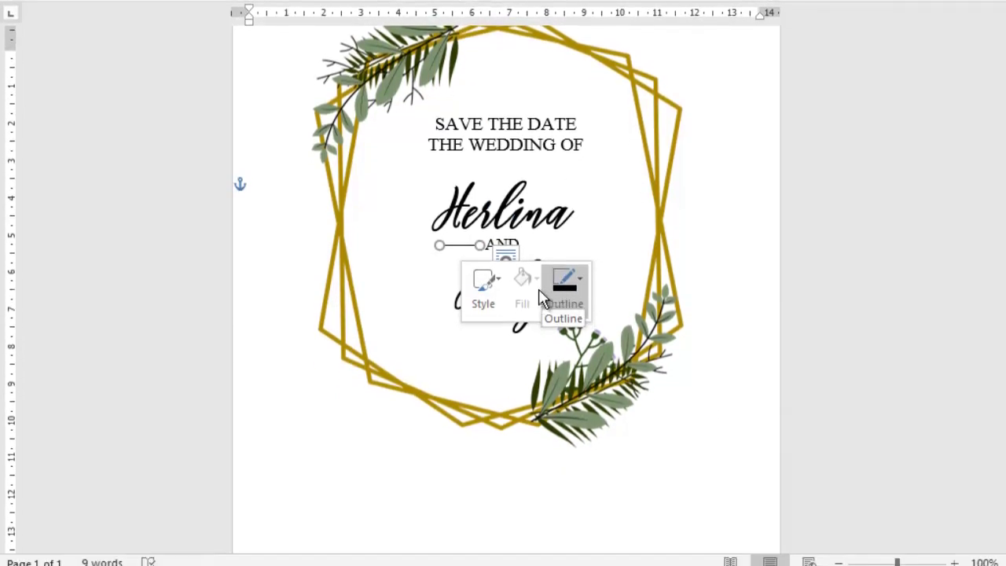
pyautogui.click(582, 283)
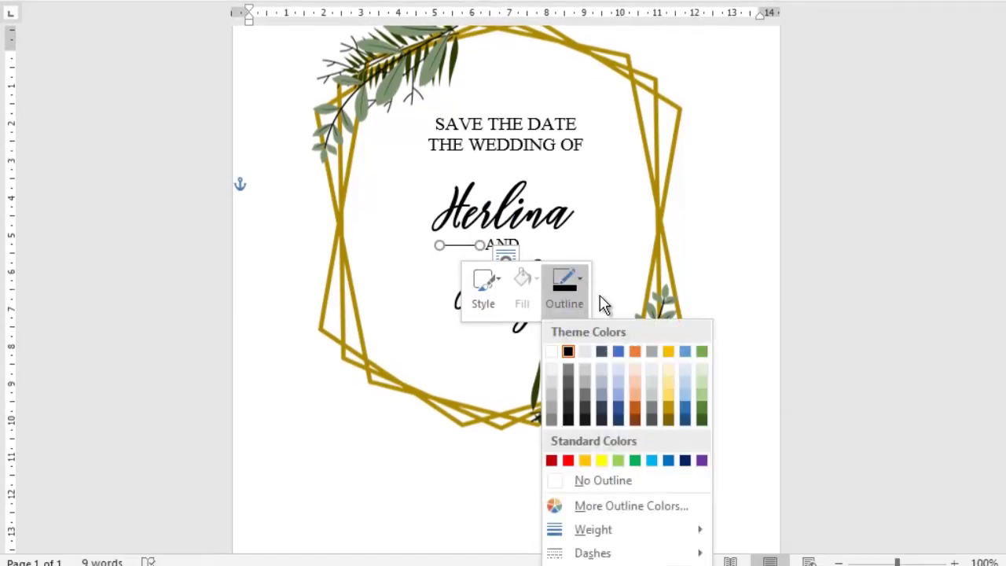
pyautogui.moveTo(593, 529)
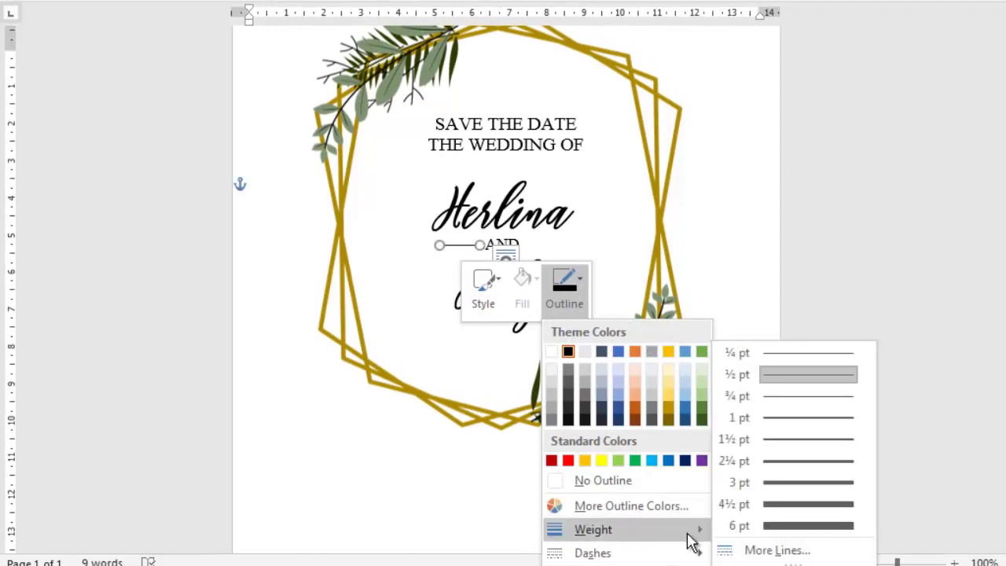
pyautogui.click(827, 444)
pyautogui.click(439, 326)
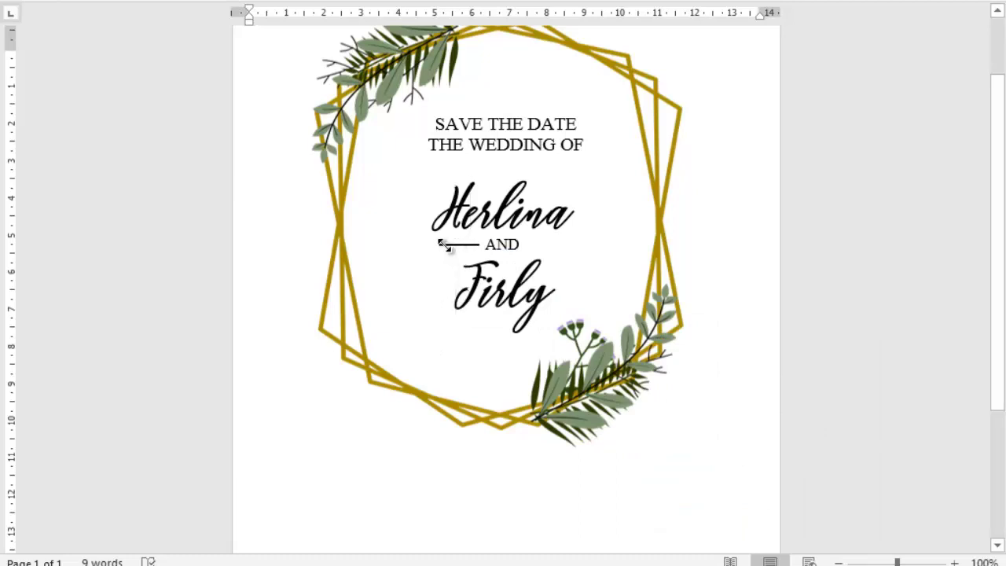
# Step: Duplicate the black line and place the copy to the right of AND
pyautogui.click(444, 246)
pyautogui.rightClick(444, 246)
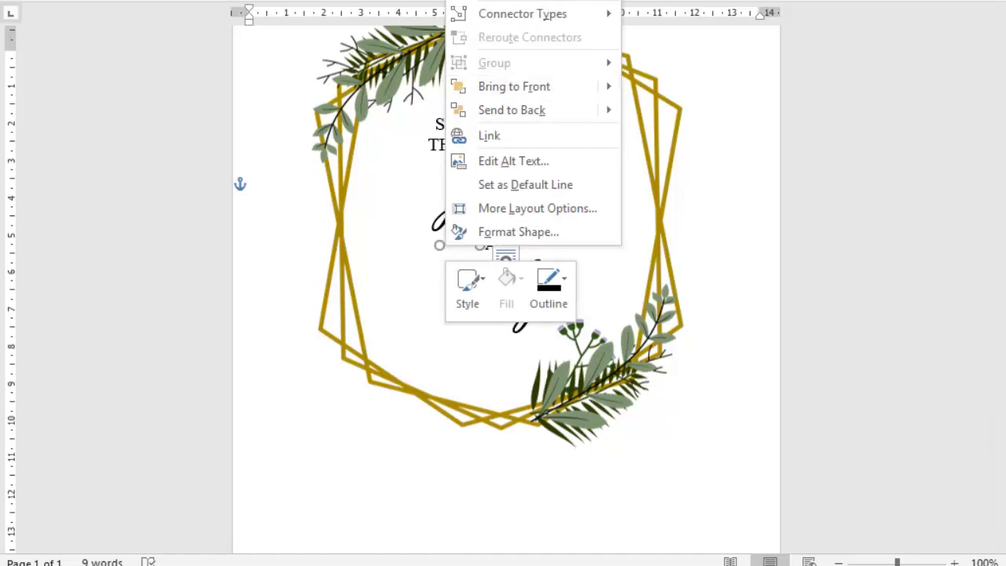
pyautogui.press('Escape')
pyautogui.rightClick(602, 248)
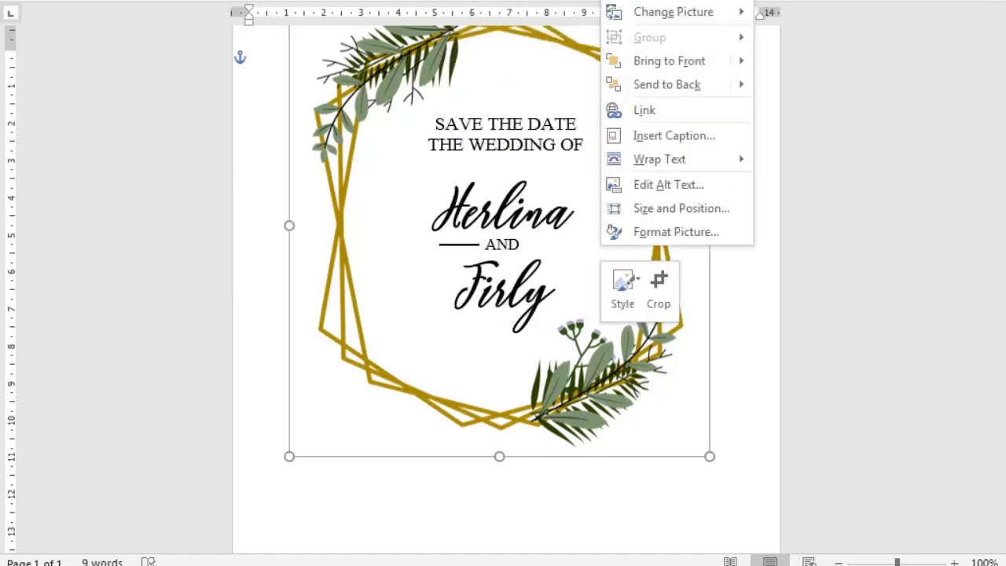
pyautogui.press('Escape')
pyautogui.hotkey('ctrl', 'v')
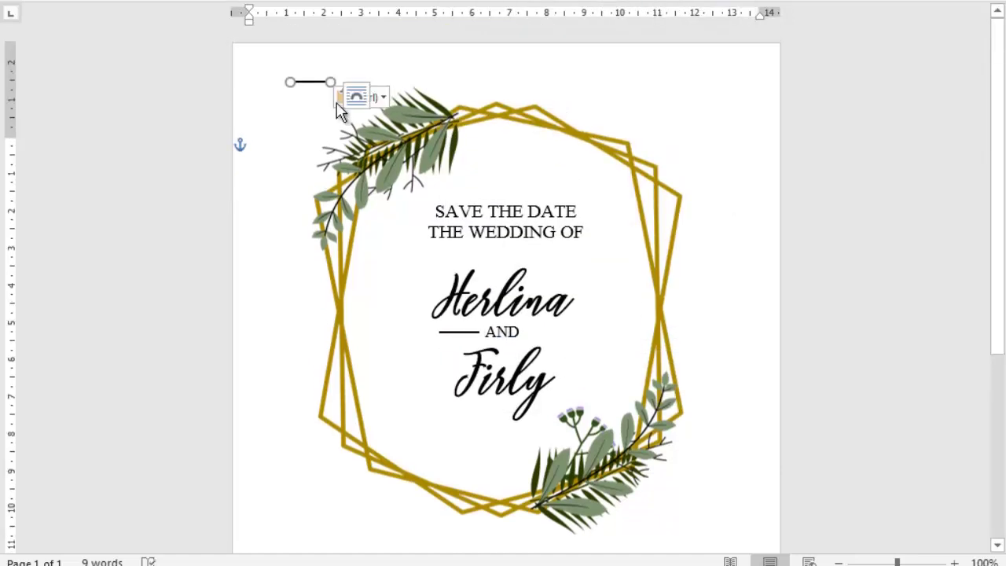
pyautogui.click(318, 81)
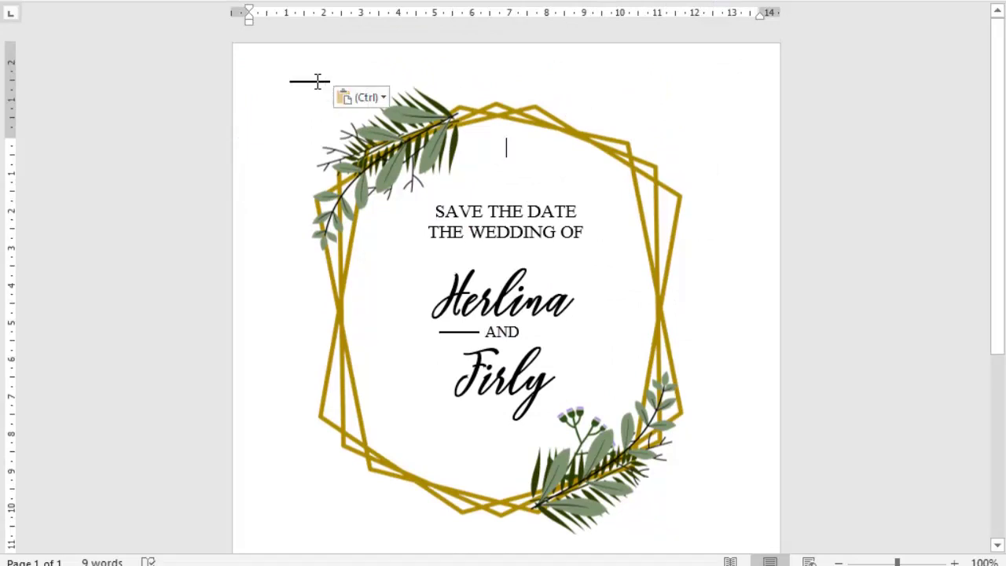
pyautogui.moveTo(318, 82); pyautogui.dragTo(555, 332)
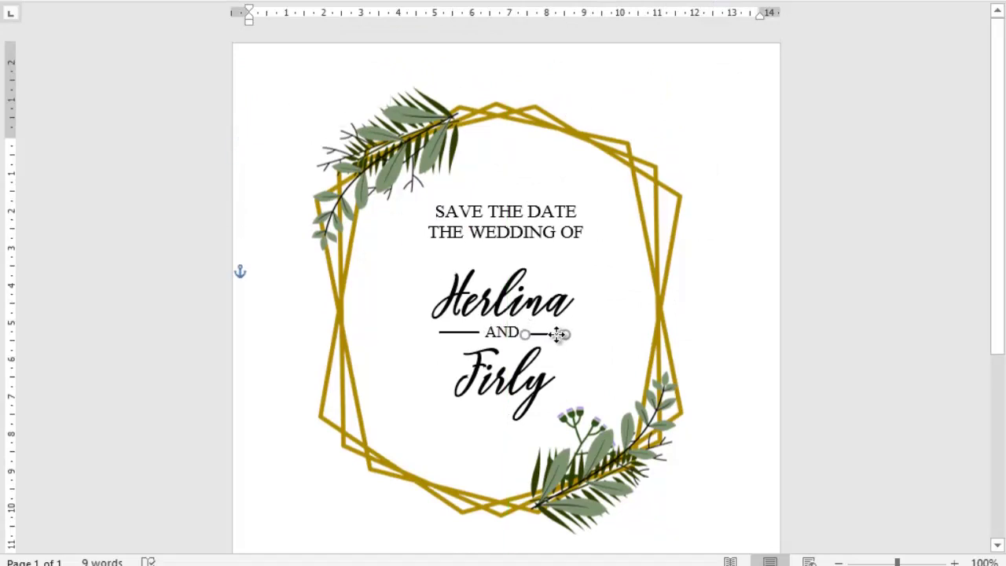
pyautogui.moveTo(554, 331); pyautogui.dragTo(554, 333)
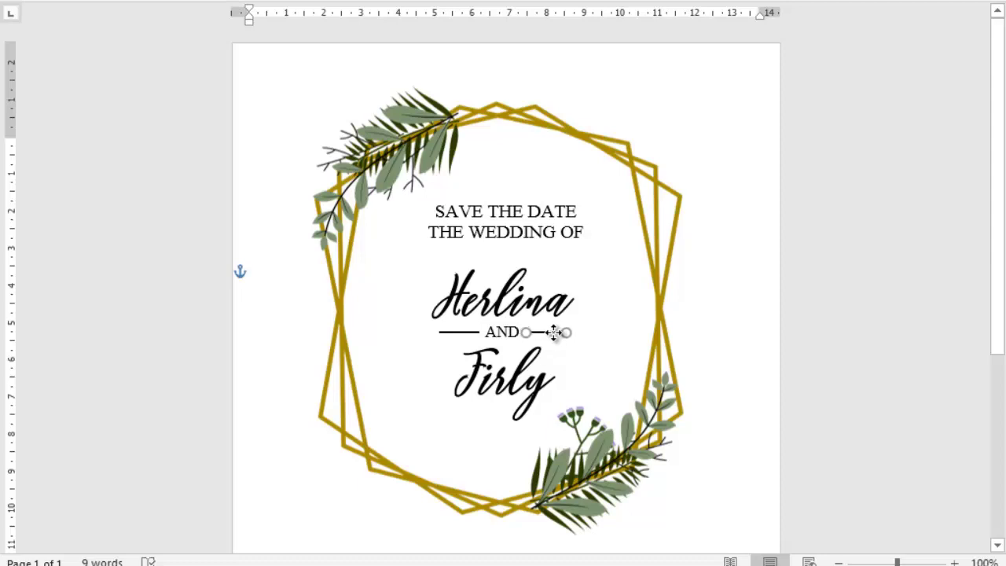
pyautogui.click(745, 286)
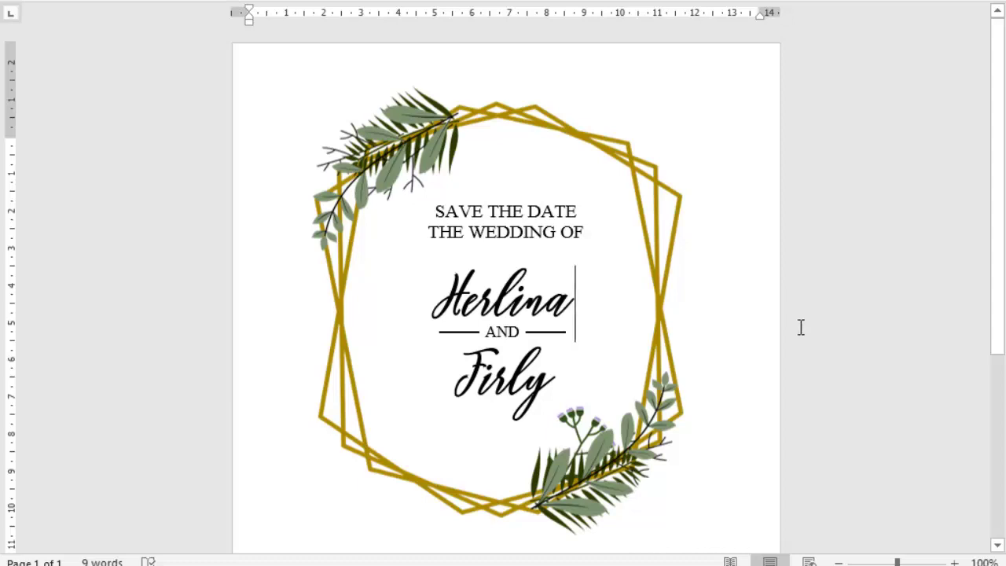
pyautogui.moveTo(998, 214); pyautogui.dragTo(998, 288)
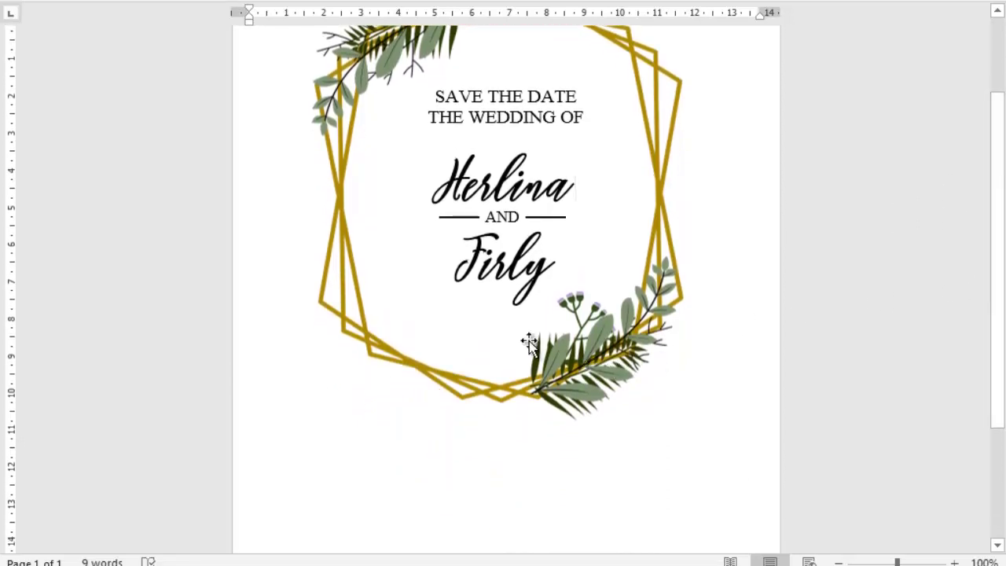
# Step: Paste a copy of the AND text box lower on the page, widen it, and select AND
pyautogui.click(575, 354)
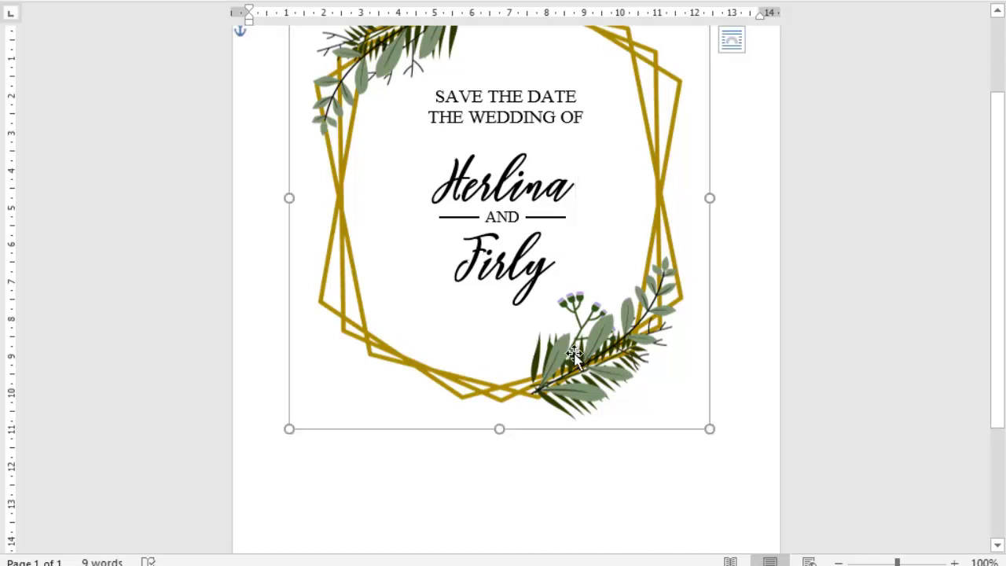
pyautogui.click(567, 273)
pyautogui.click(502, 220)
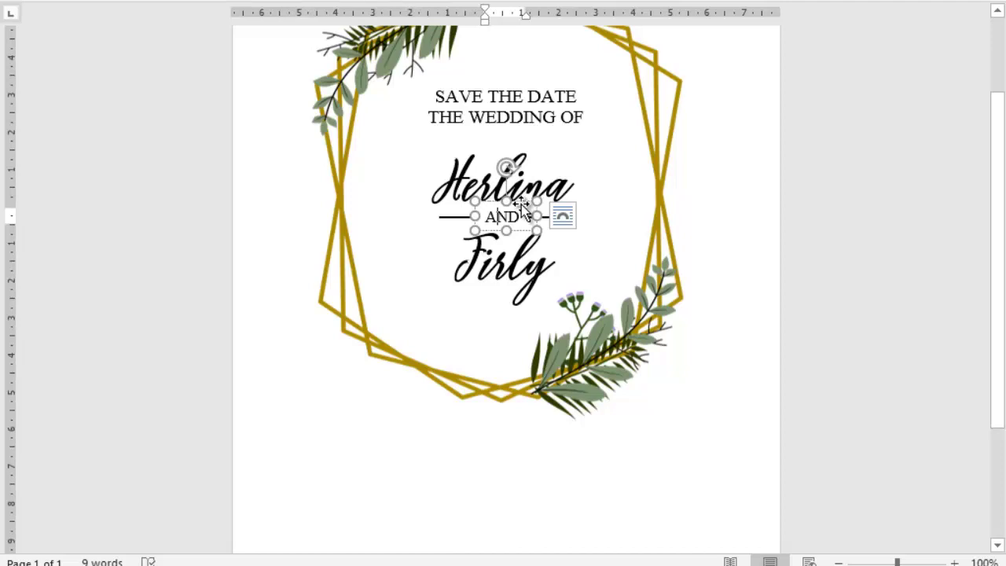
pyautogui.rightClick(524, 176)
pyautogui.click(566, 214)
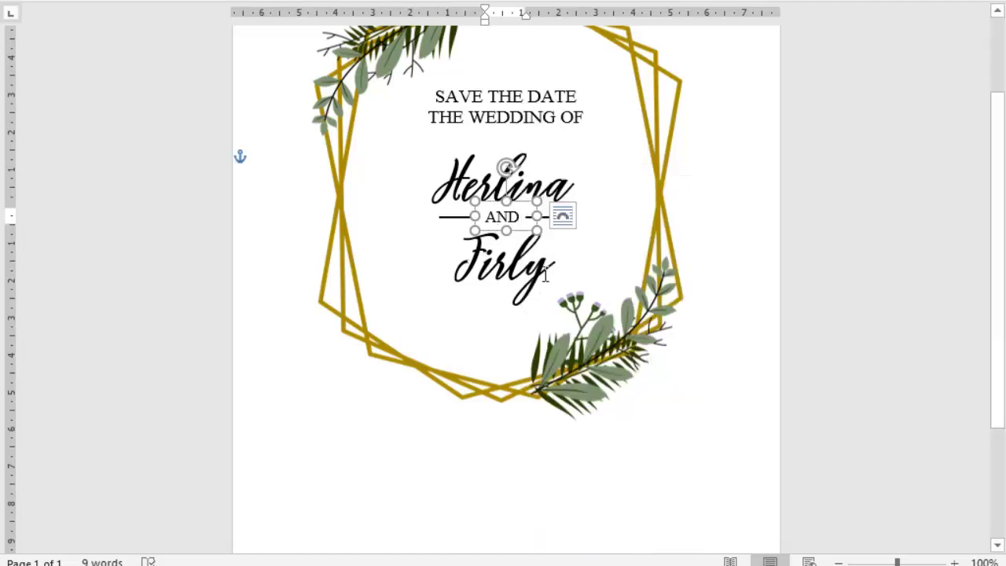
pyautogui.rightClick(497, 336)
pyautogui.click(542, 150)
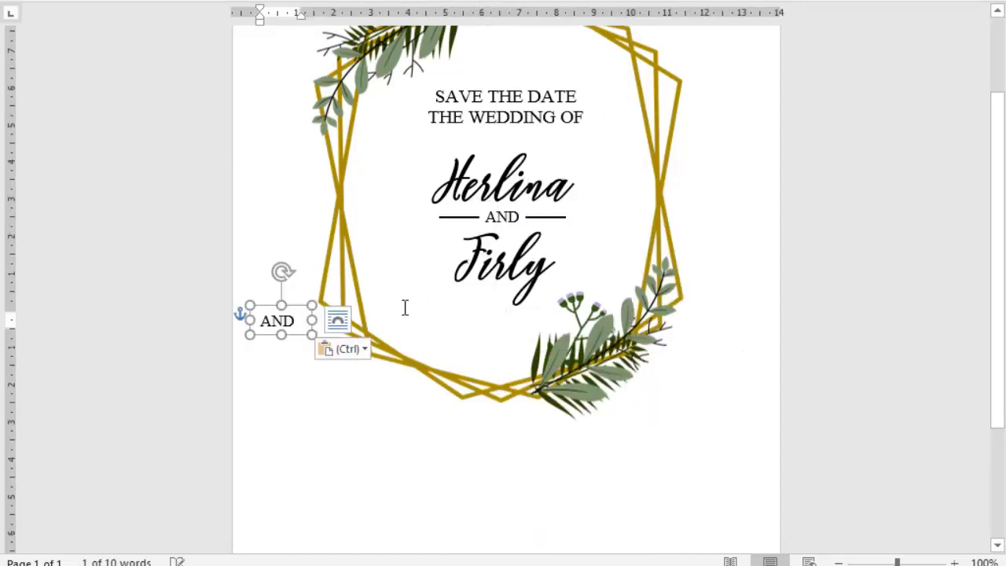
pyautogui.moveTo(311, 320); pyautogui.dragTo(354, 320)
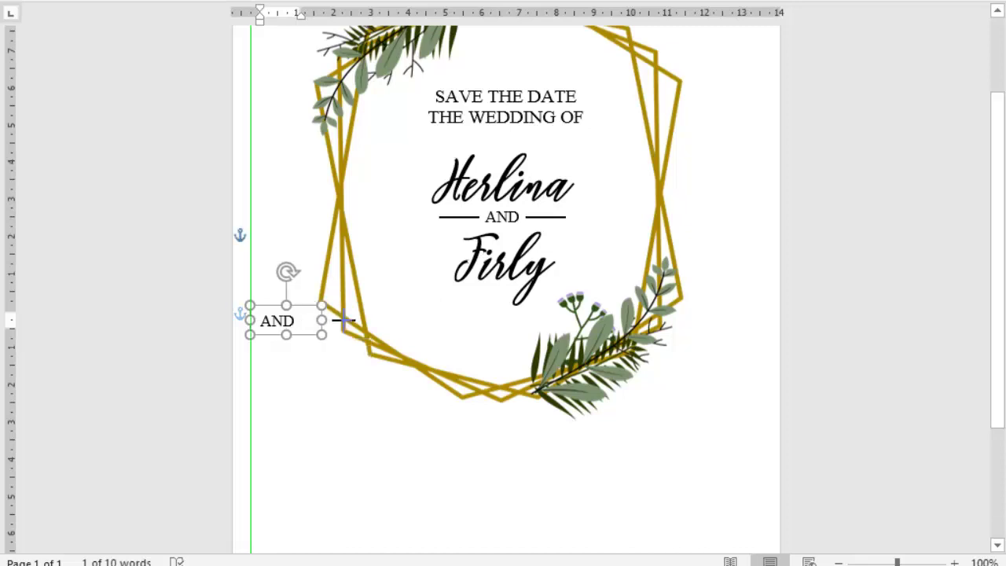
pyautogui.doubleClick(296, 321)
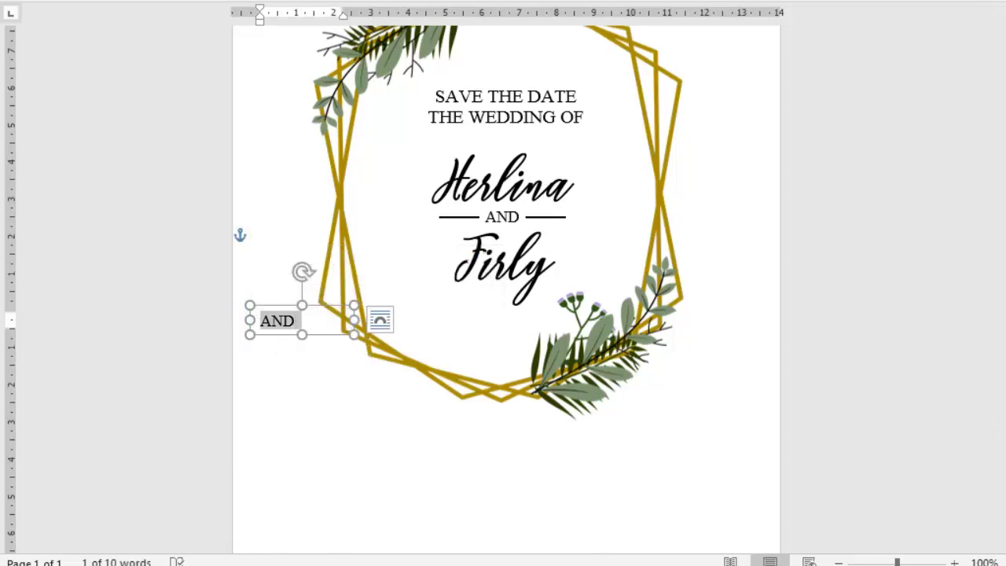
# Step: Replace AND with the date 25. 05. 2021 and centre the box beneath Firly
pyautogui.write('25 . 05. 2021')
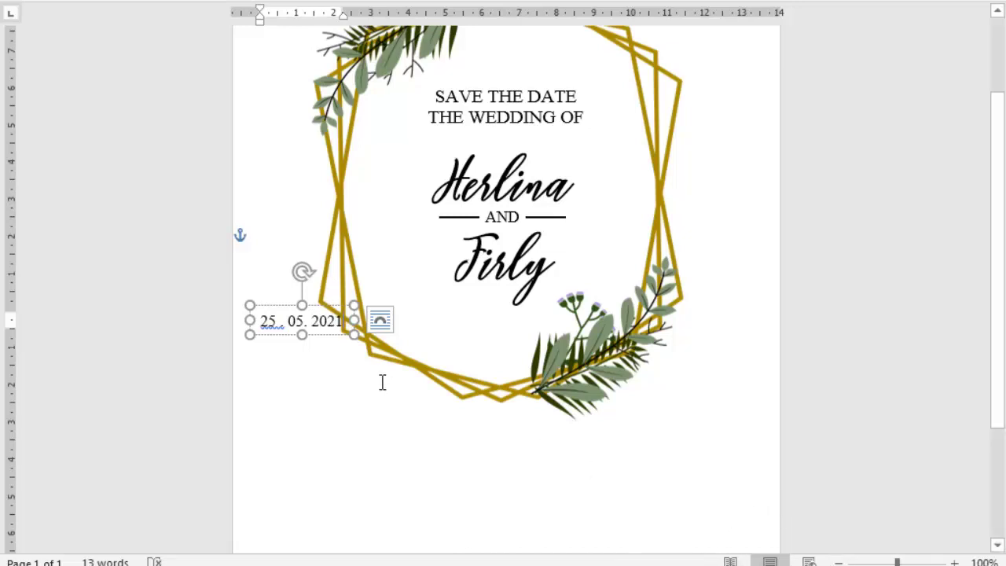
pyautogui.moveTo(318, 306)
pyautogui.mouseDown()
pyautogui.moveTo(516, 307)
pyautogui.moveTo(515, 335)
pyautogui.mouseUp()
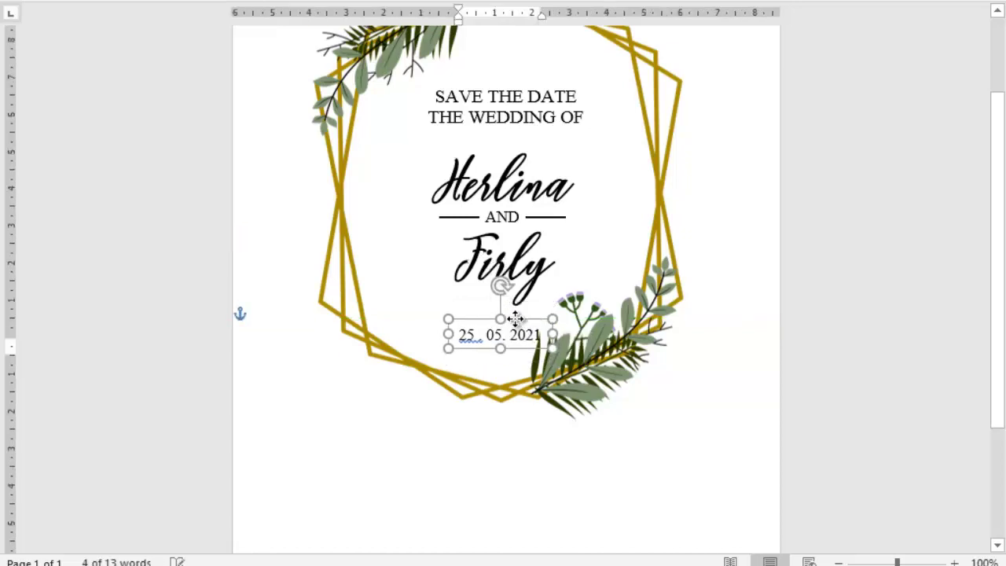
# Step: Uncheck 'Check spelling as you type' and 'Mark grammar errors as you type' in Proofing options
pyautogui.click(600, 378)
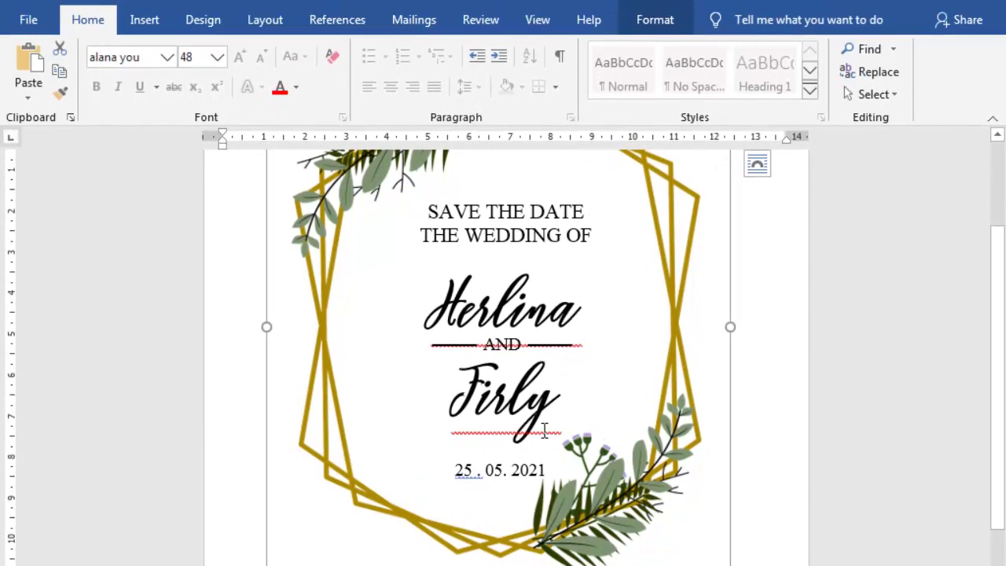
pyautogui.click(544, 430)
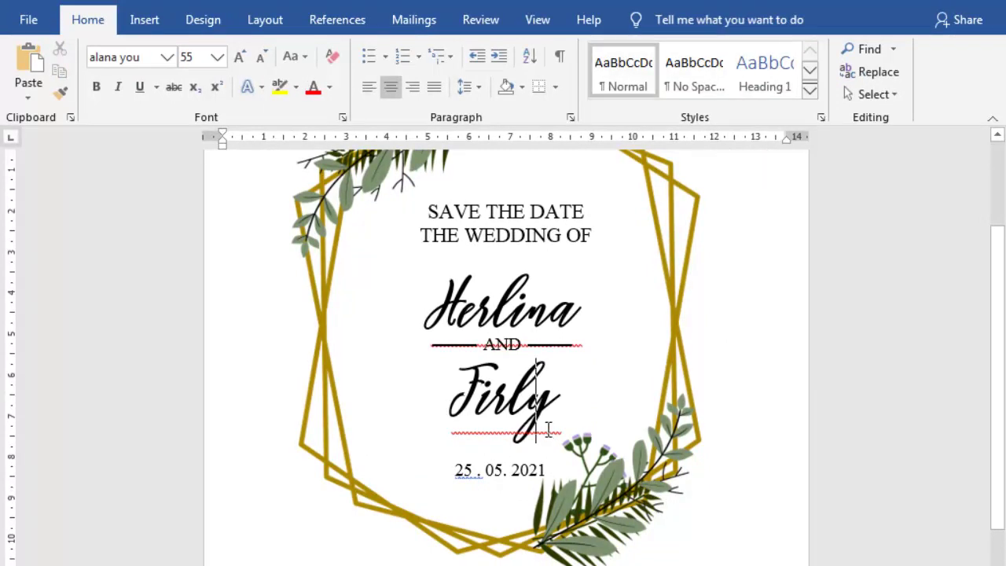
pyautogui.click(482, 437)
pyautogui.click(25, 20)
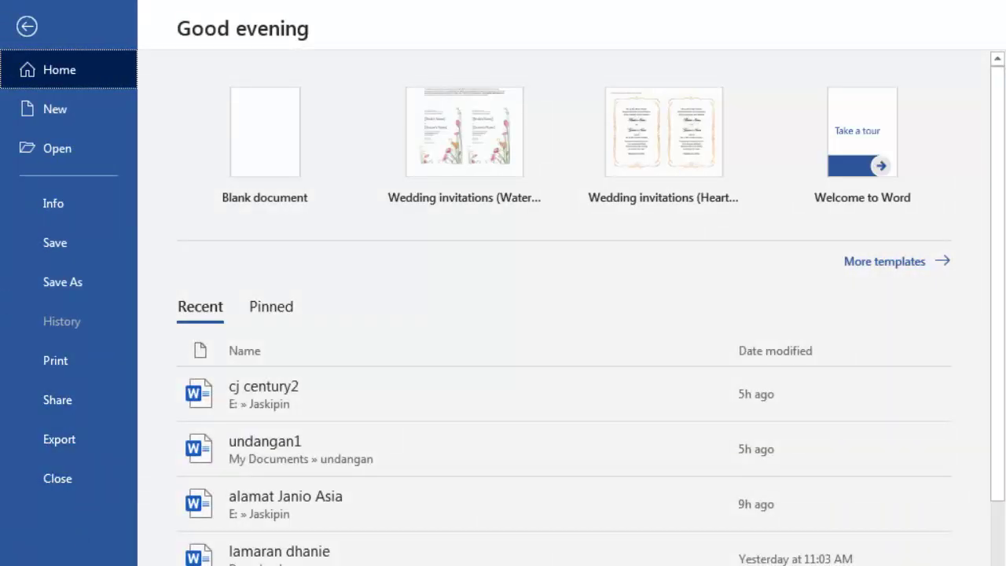
pyautogui.click(47, 559)
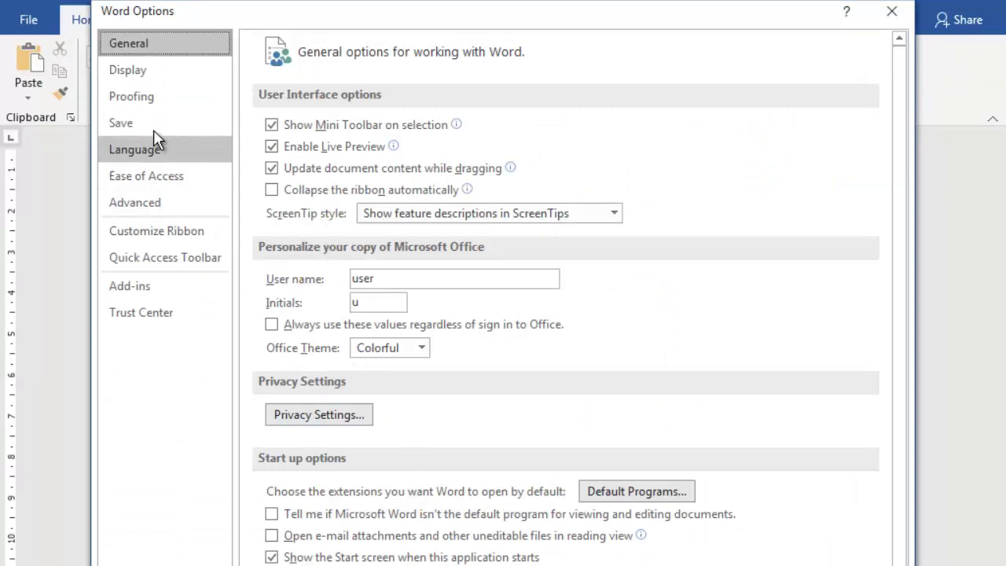
pyautogui.click(146, 75)
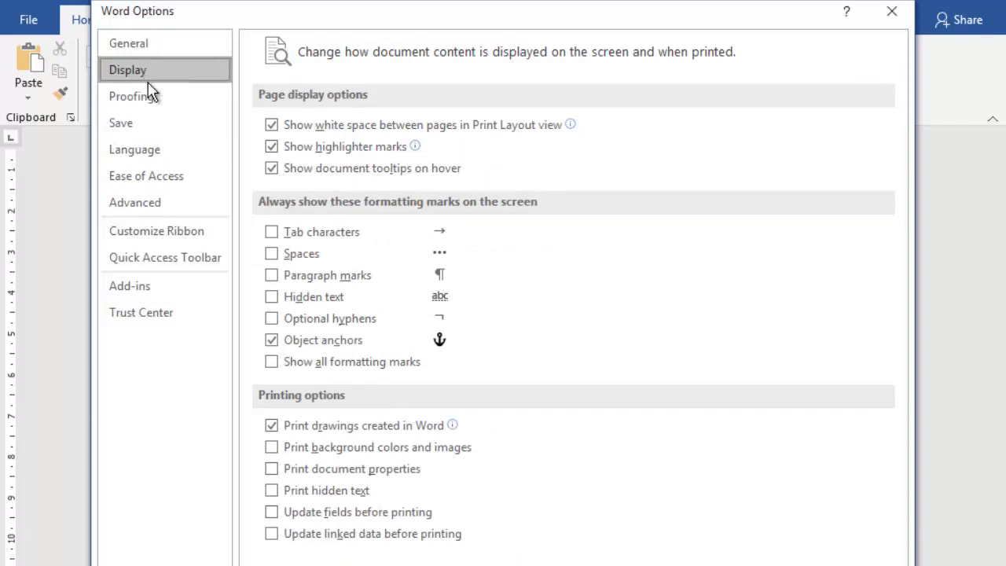
pyautogui.click(153, 96)
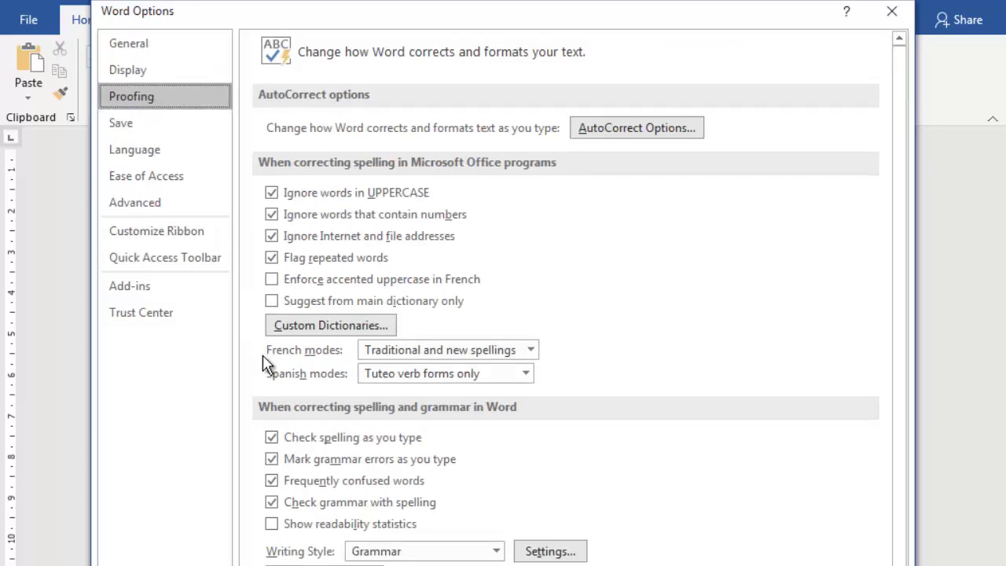
pyautogui.click(283, 459)
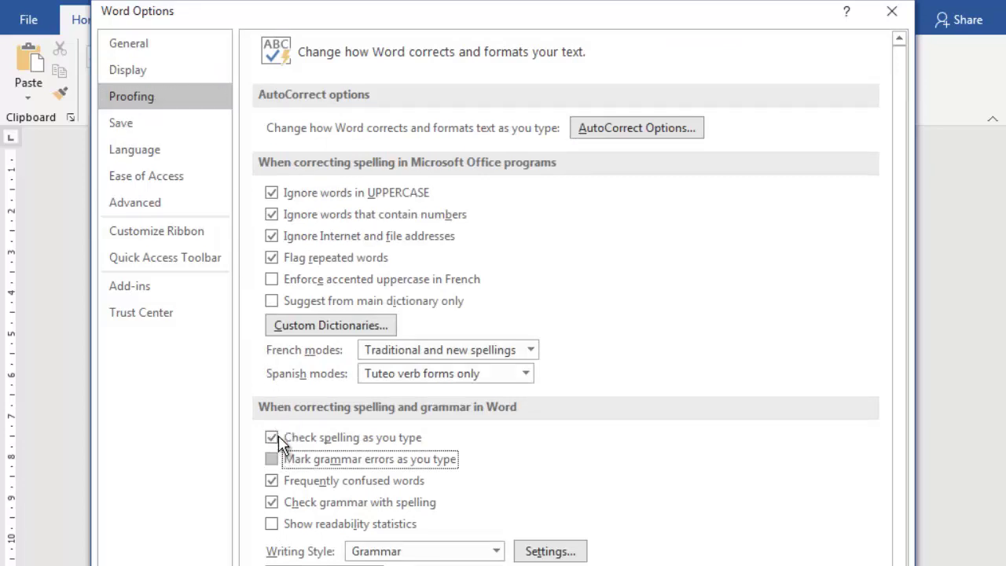
pyautogui.click(275, 439)
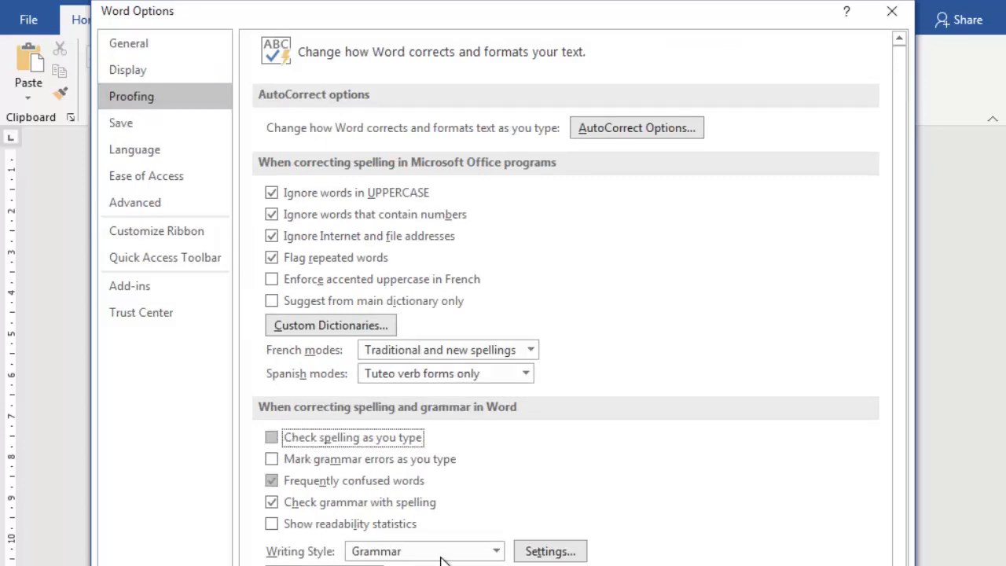
pyautogui.press('Return')
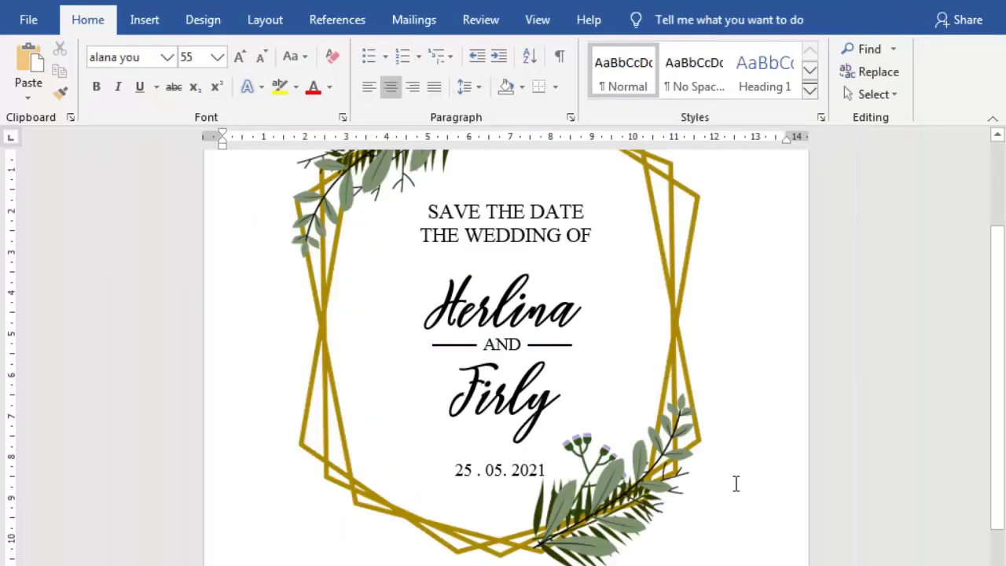
# Step: Type the centred lines KEPADA YTH and BAPAK / IBU / SAUDARA / I below the frame
pyautogui.press('ctrl+shift+less')
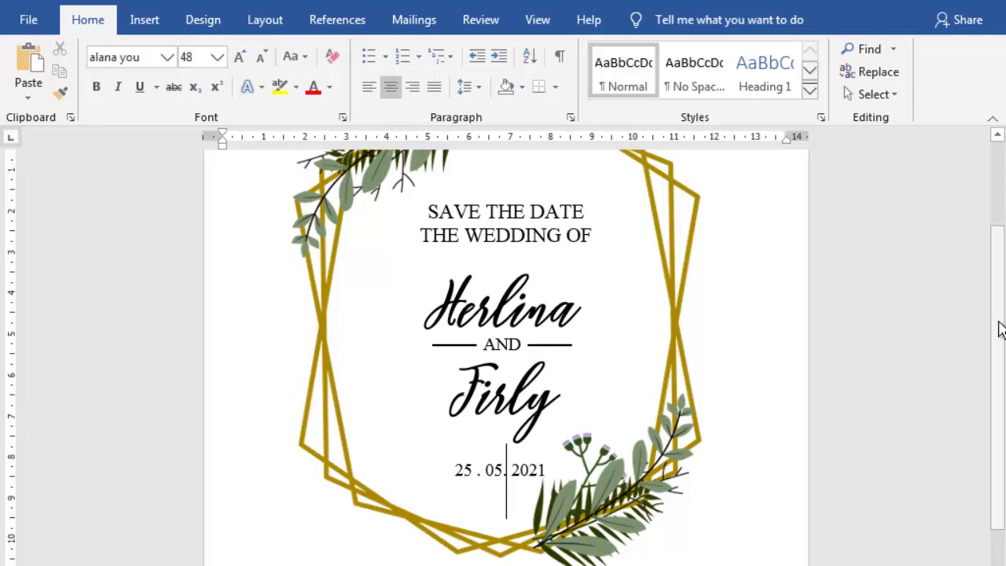
pyautogui.moveTo(1000, 329); pyautogui.dragTo(1003, 285)
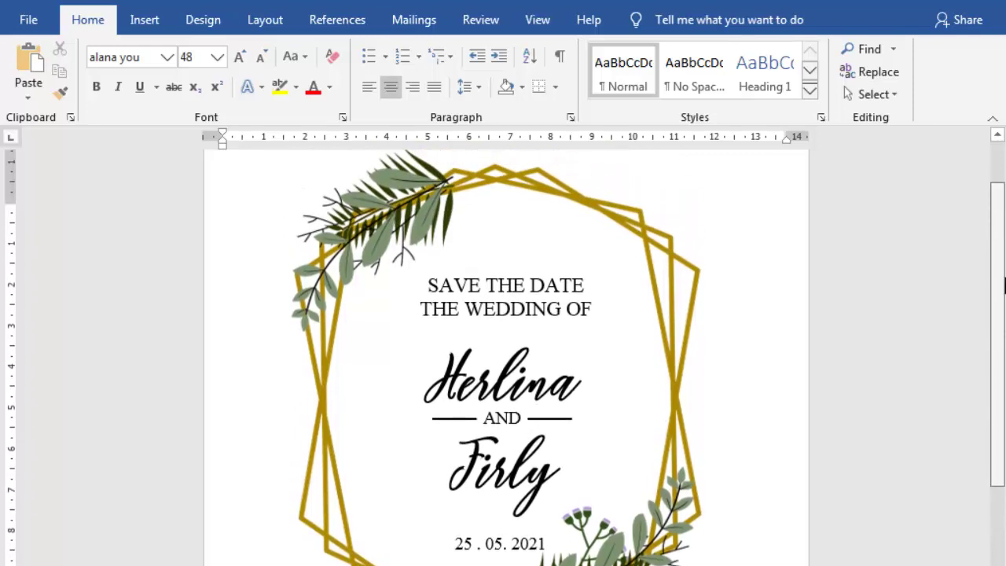
pyautogui.moveTo(1003, 286); pyautogui.dragTo(1003, 302)
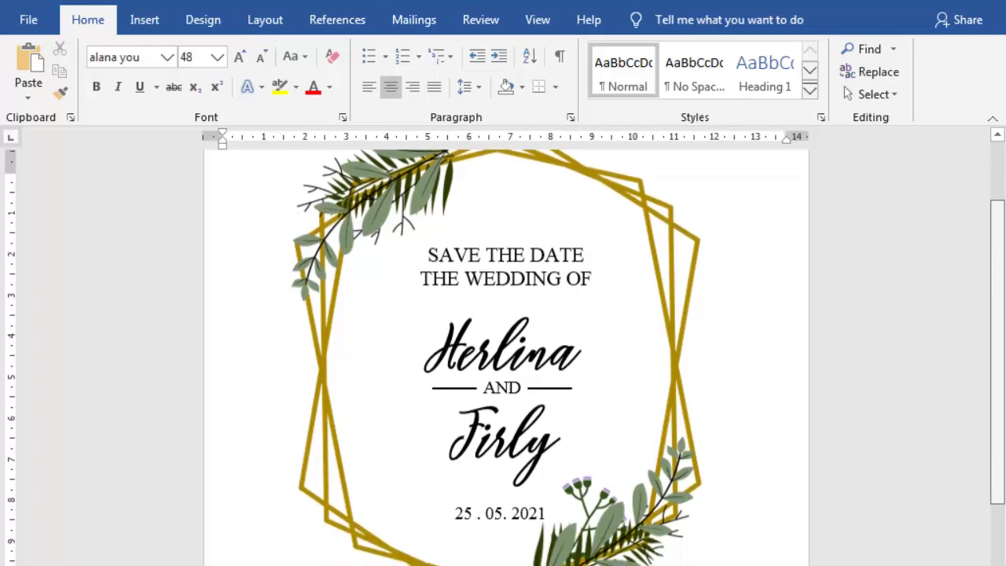
pyautogui.scroll(-3, 726, 437)
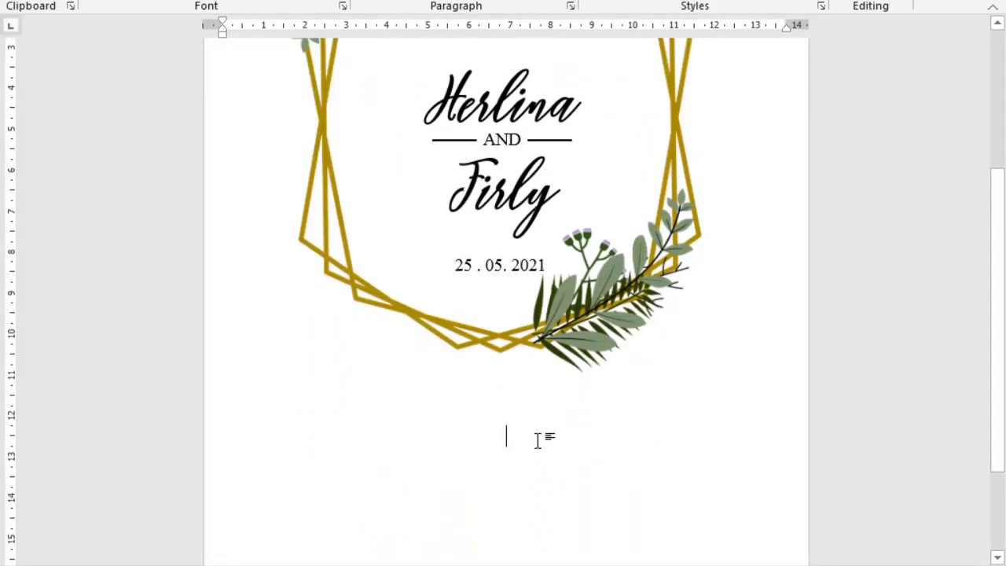
pyautogui.write('KEAPADA')
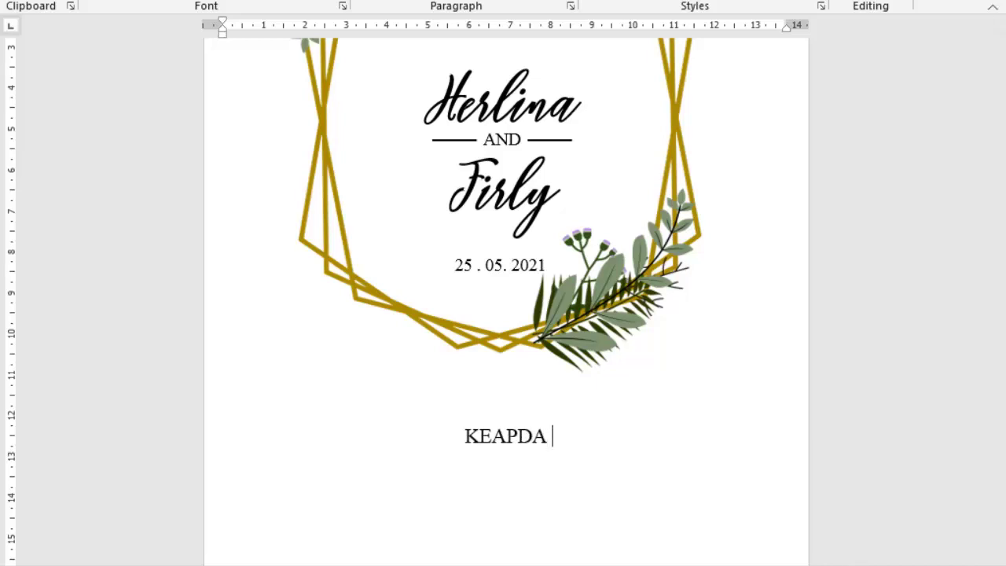
pyautogui.press('BackSpace')
pyautogui.press('BackSpace')
pyautogui.write('ADA YTH ')
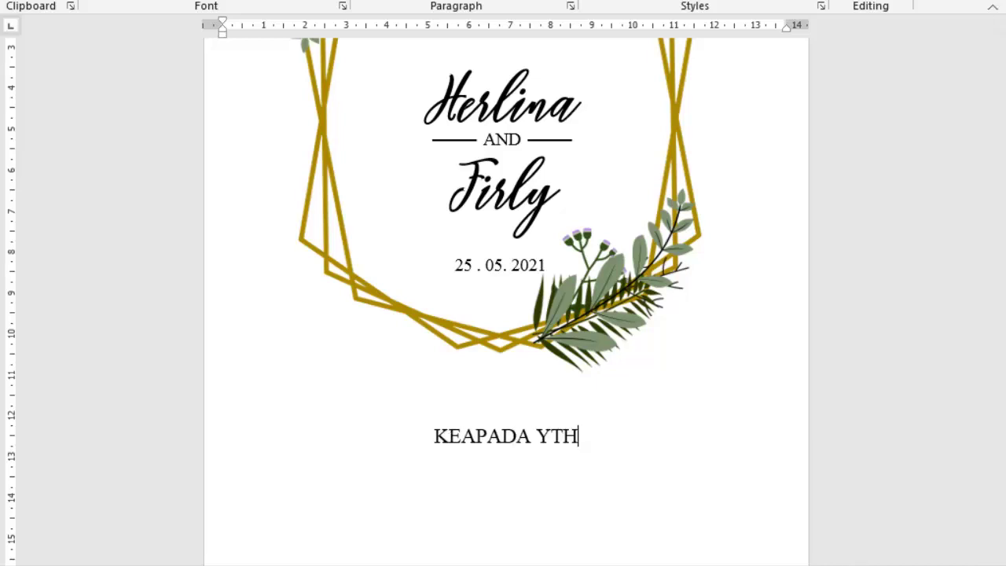
pyautogui.write('BA')
pyautogui.write('PAK / IB')
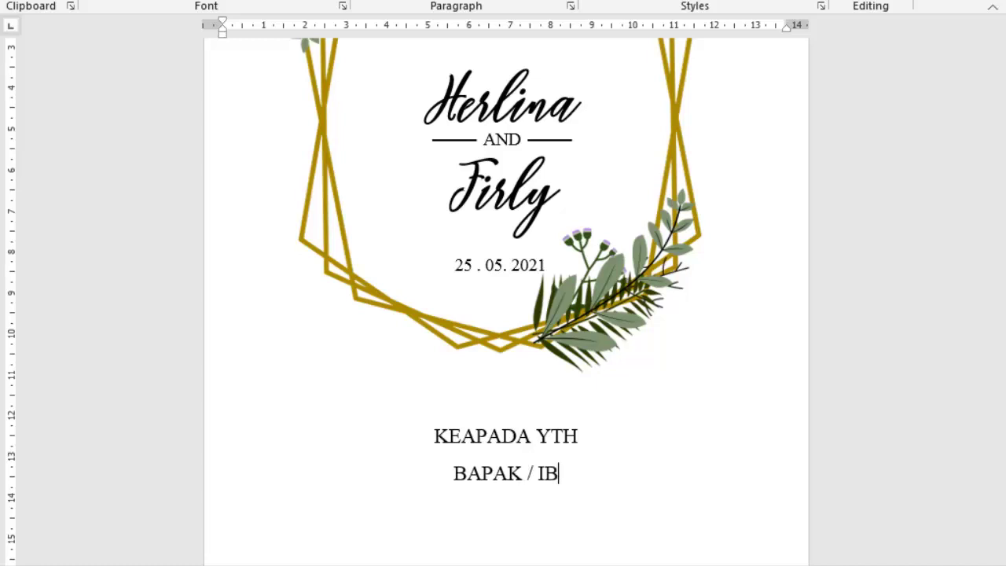
pyautogui.write('U / SA')
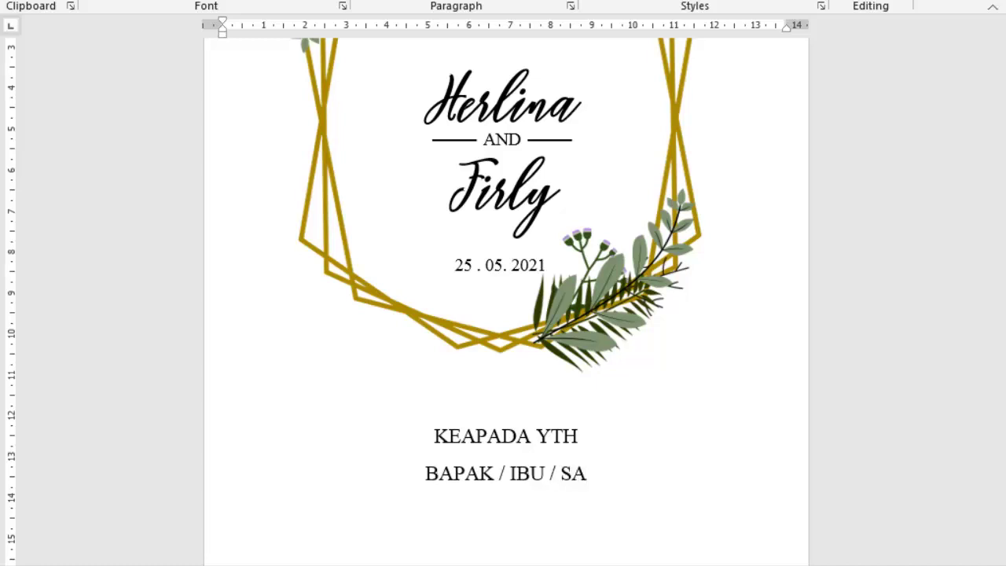
pyautogui.write('UDARA / I')
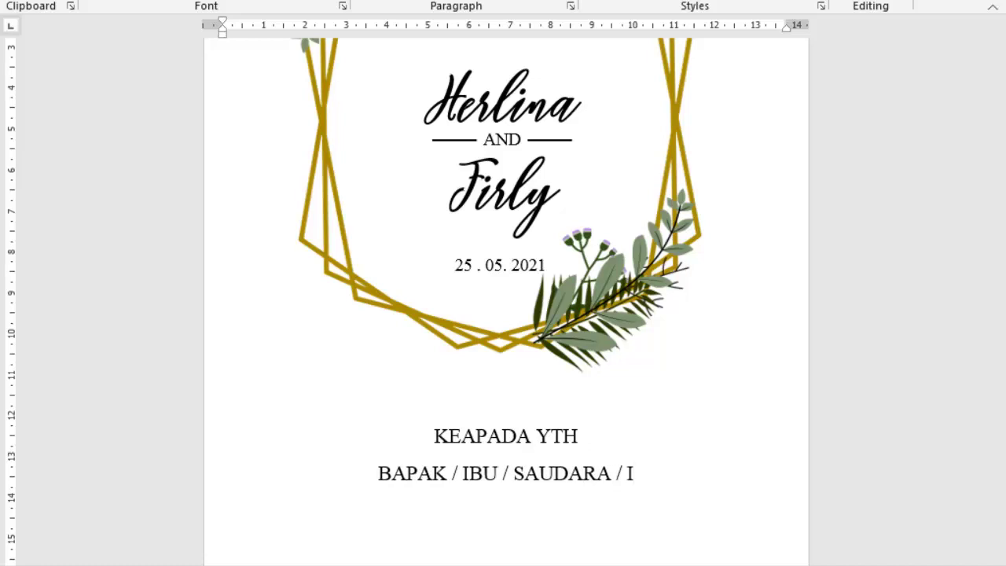
pyautogui.press('Return')
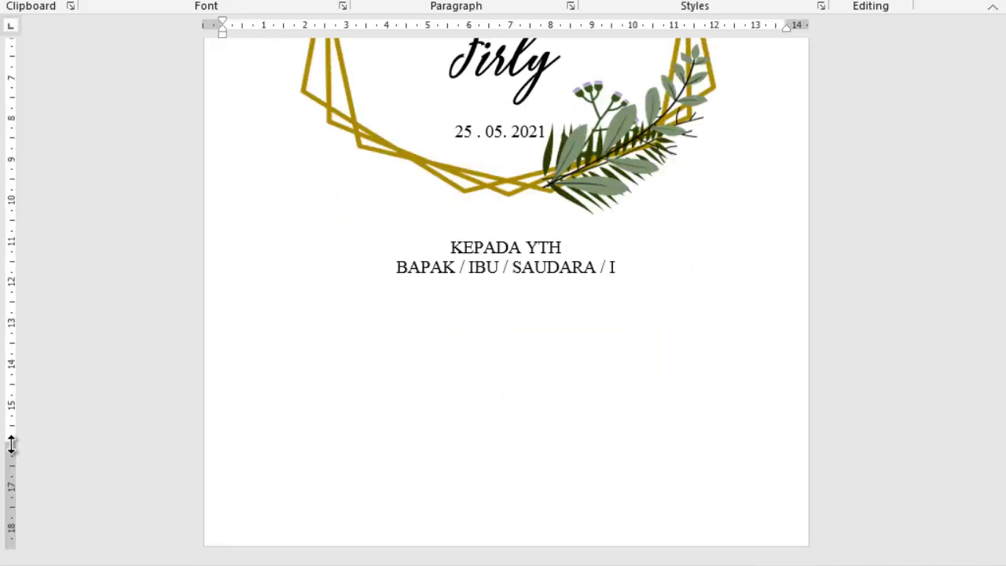
# Step: Reduce the bottom margin and type MOHON MAAF BILA ADA KESALAHAN PENULISAN NAMA, GELAR, DLL at size 14
pyautogui.moveTo(16, 446); pyautogui.dragTo(17, 487)
pyautogui.click(485, 466)
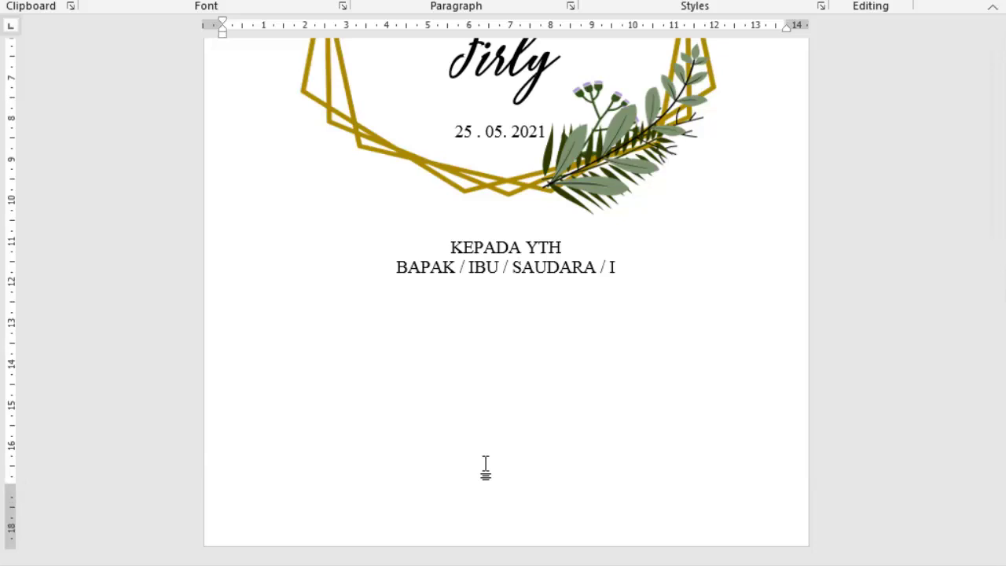
pyautogui.click(198, 59)
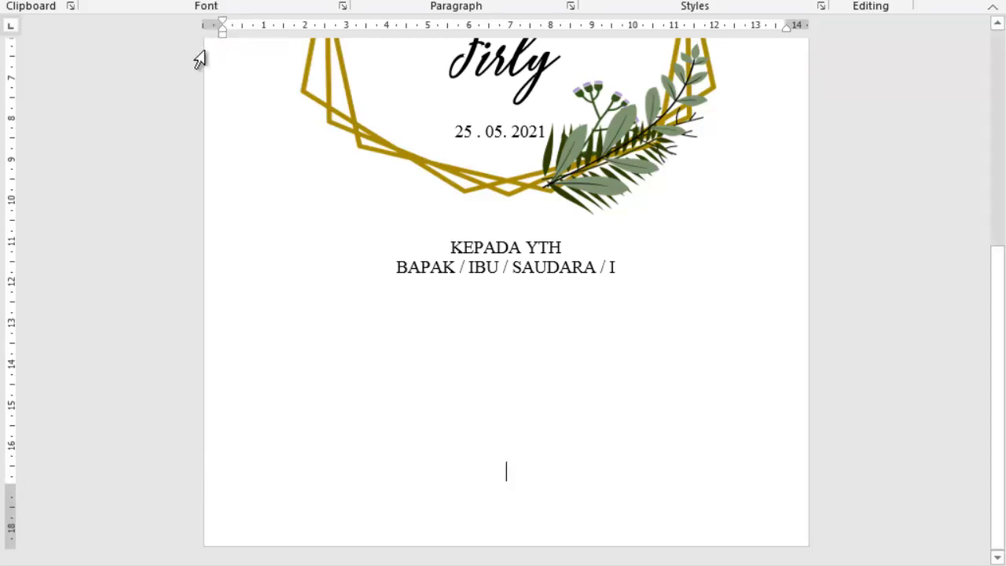
pyautogui.write('MOHON MAAF ')
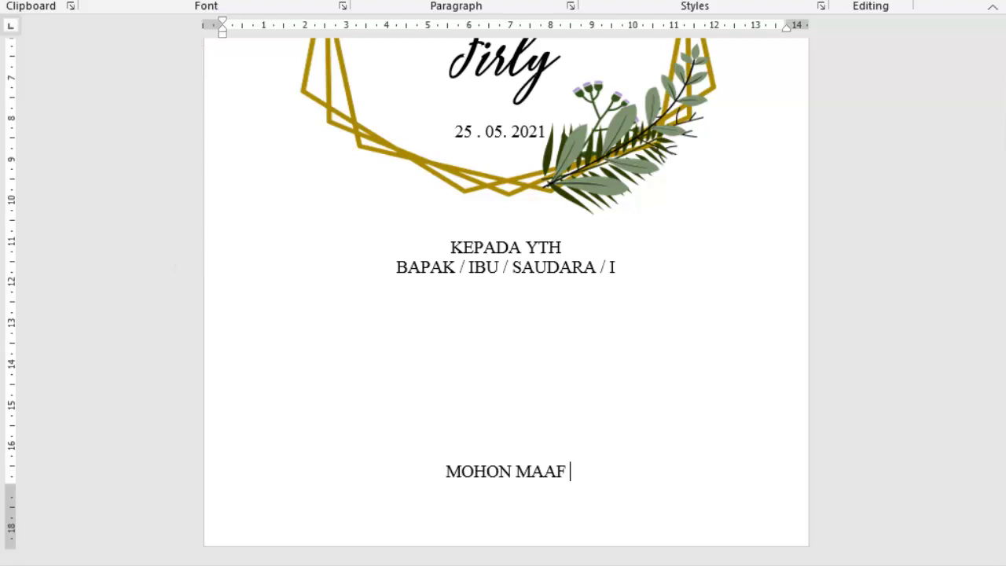
pyautogui.write('BILA ADA K')
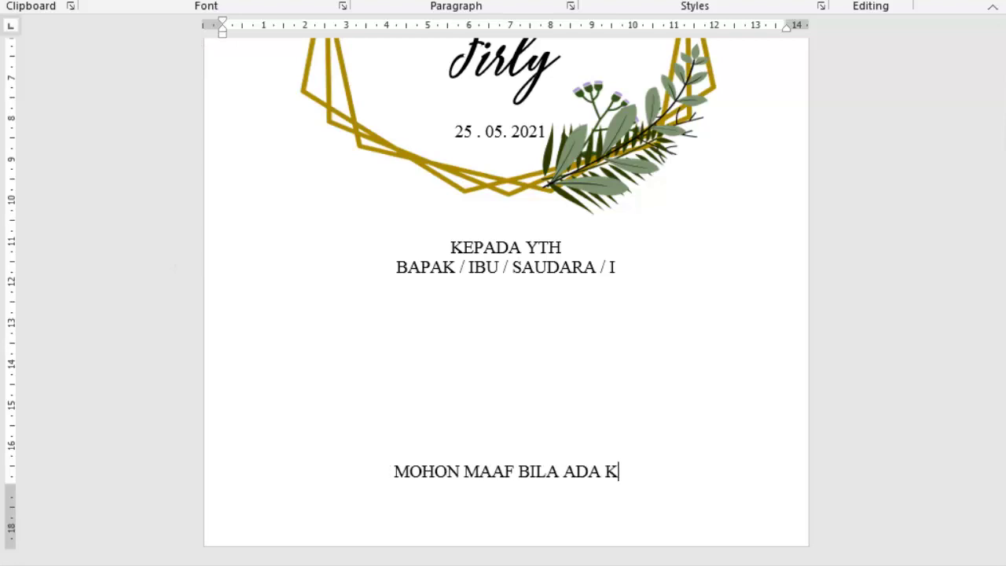
pyautogui.write('ESALAHAN')
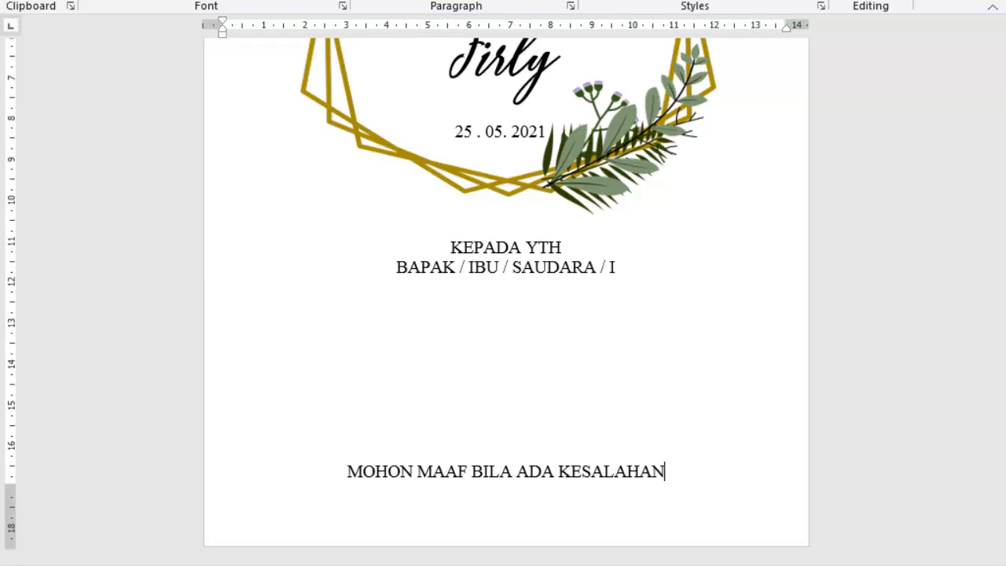
pyautogui.write(' PENULISAN')
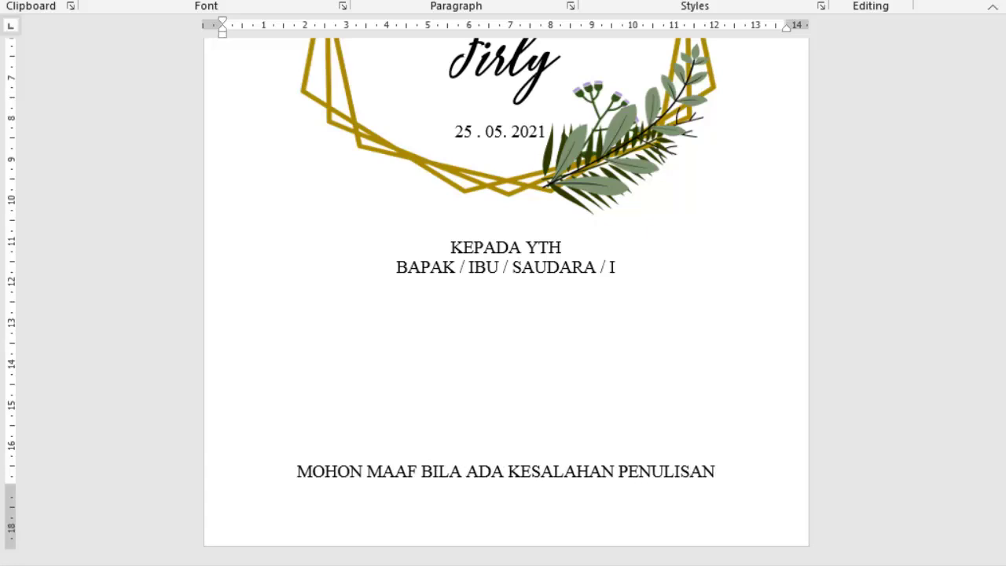
pyautogui.write(' NAMA,')
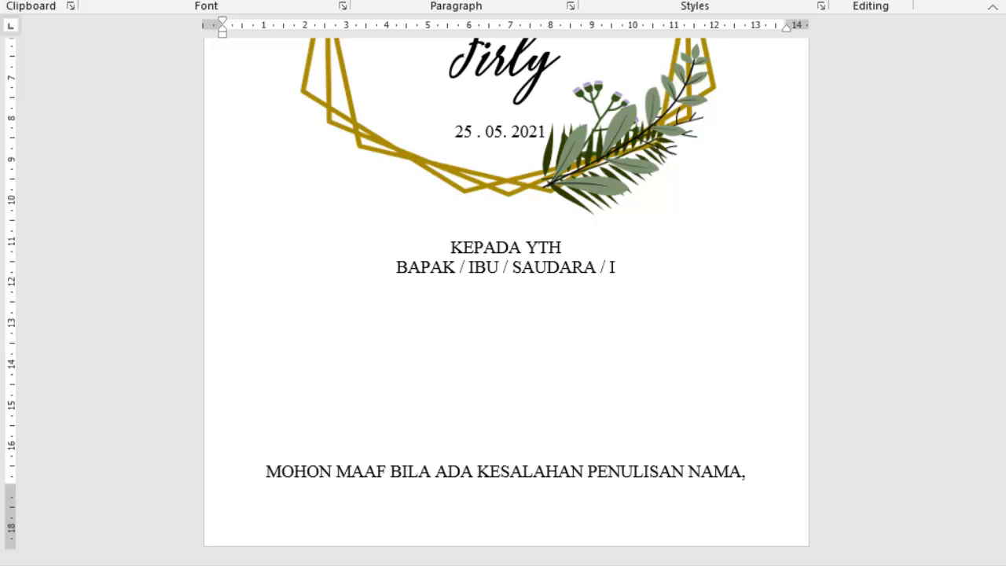
pyautogui.write(' GELAR')
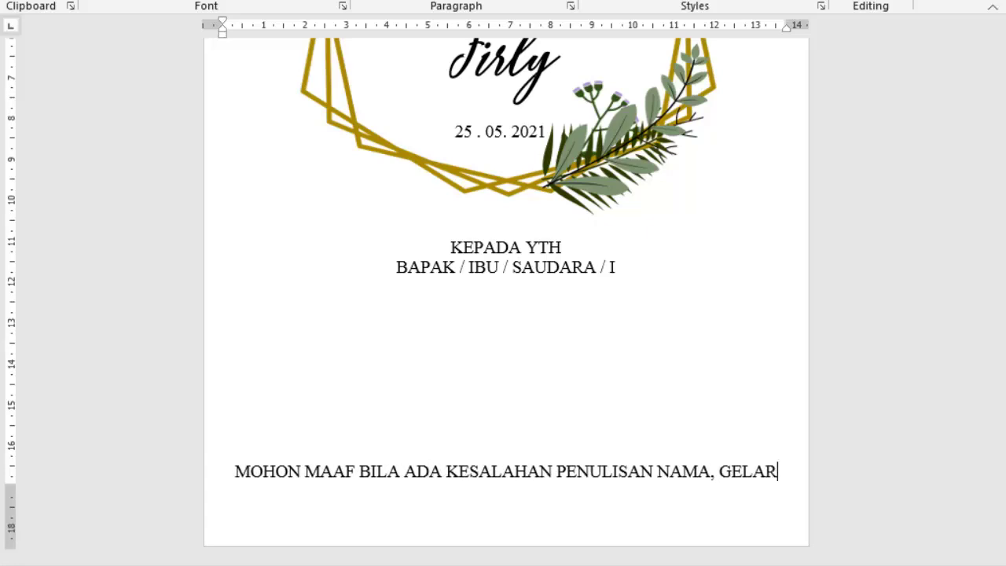
pyautogui.write(', DLL')
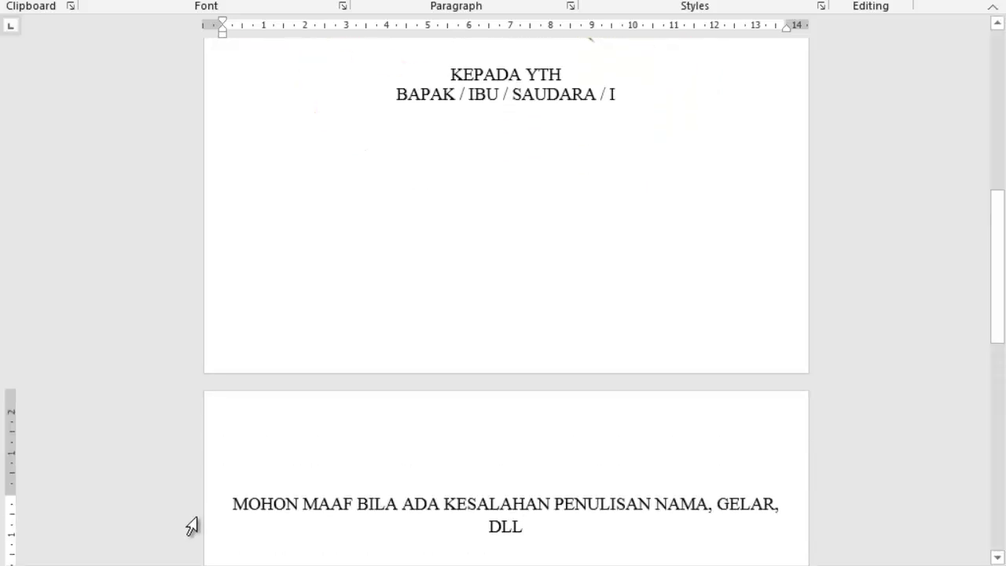
# Step: Shrink the apology line to a smaller font size
pyautogui.moveTo(227, 503); pyautogui.dragTo(542, 526)
pyautogui.click(220, 1)
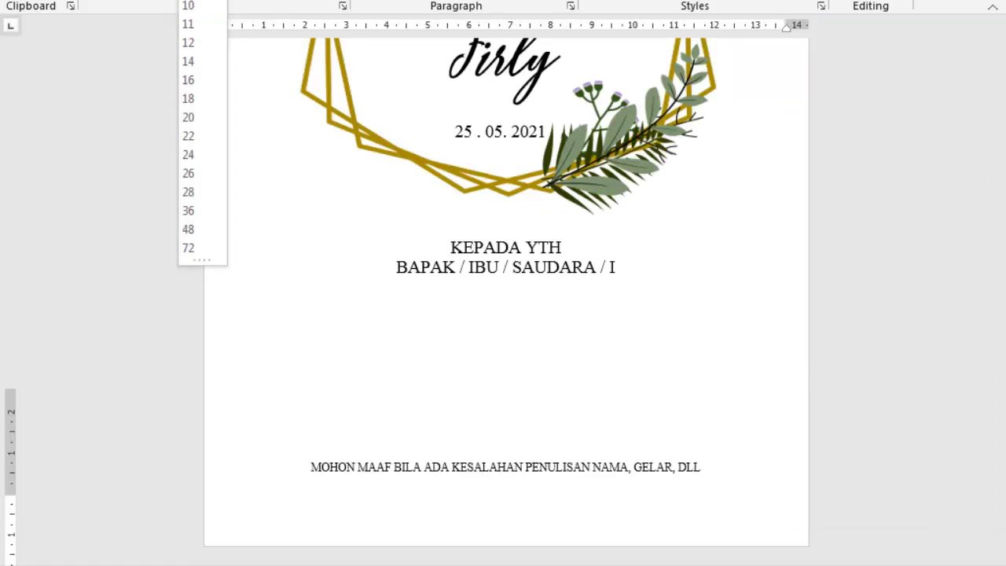
pyautogui.click(188, 5)
pyautogui.click(606, 390)
pyautogui.moveTo(998, 333); pyautogui.dragTo(1004, 179)
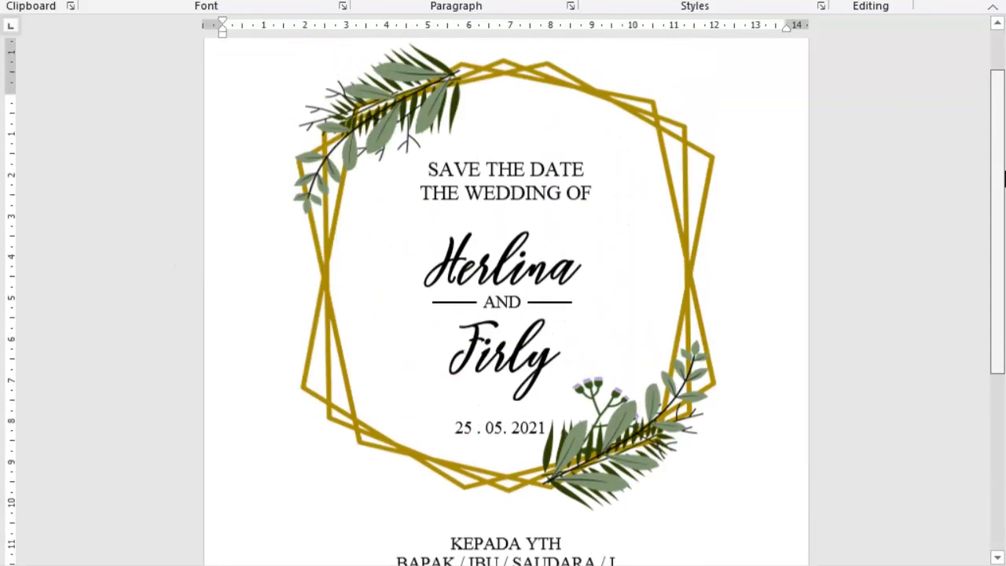
# Step: Colour the names Herlina and Firly Gold, Accent 4, Darker 25%
pyautogui.keyDown('ctrl'); pyautogui.scroll(-3, 853, 503); pyautogui.keyUp('ctrl')
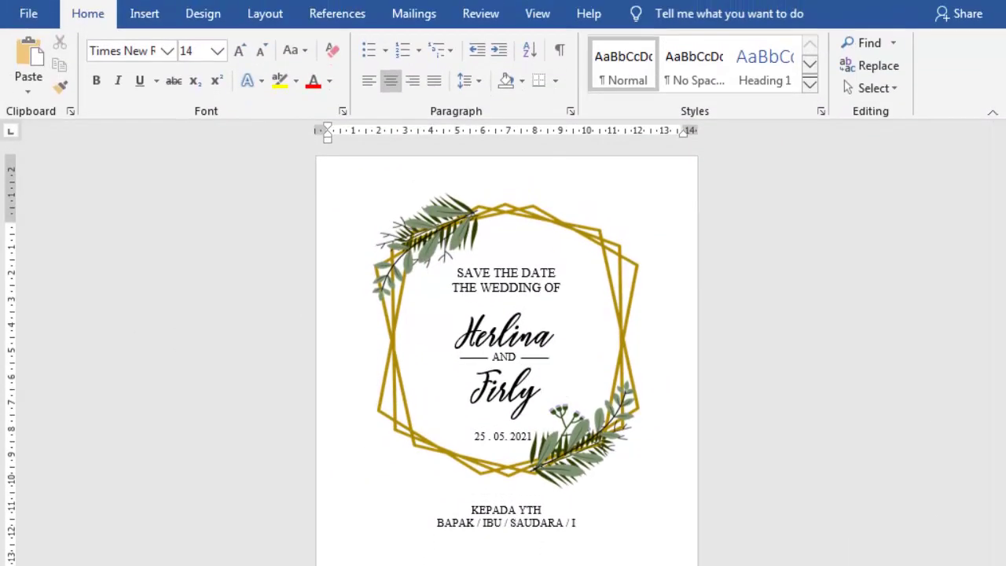
pyautogui.scroll(-2, 707, 354)
pyautogui.keyDown('ctrl'); pyautogui.scroll(1, 498, 238); pyautogui.keyUp('ctrl')
pyautogui.moveTo(445, 180); pyautogui.dragTo(578, 205)
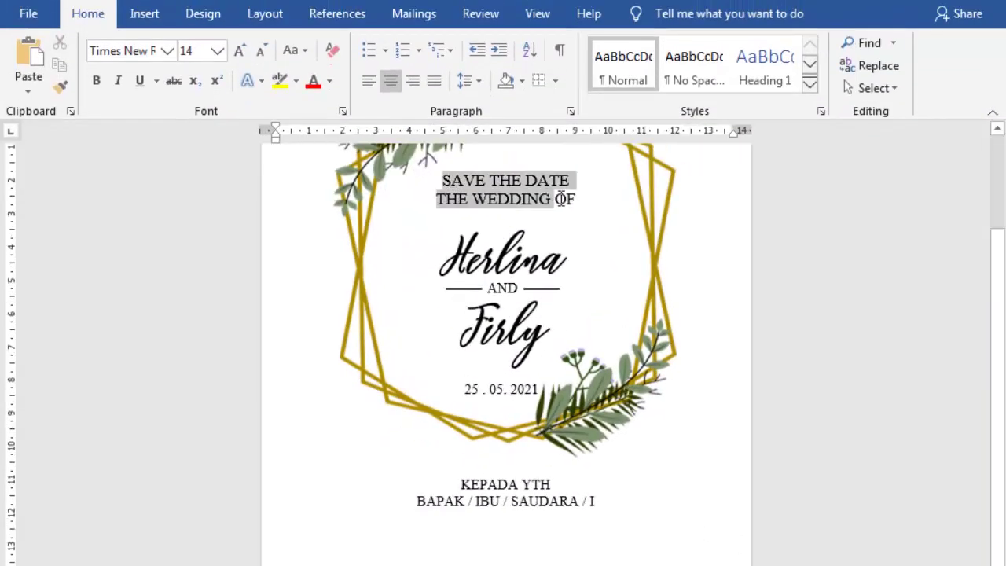
pyautogui.moveTo(562, 291); pyautogui.dragTo(422, 163)
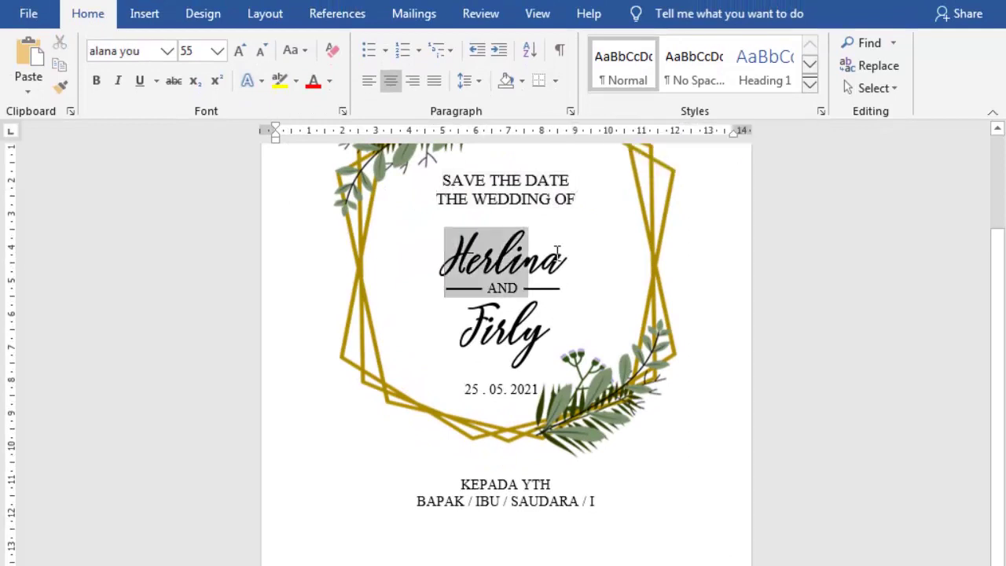
pyautogui.click(329, 80)
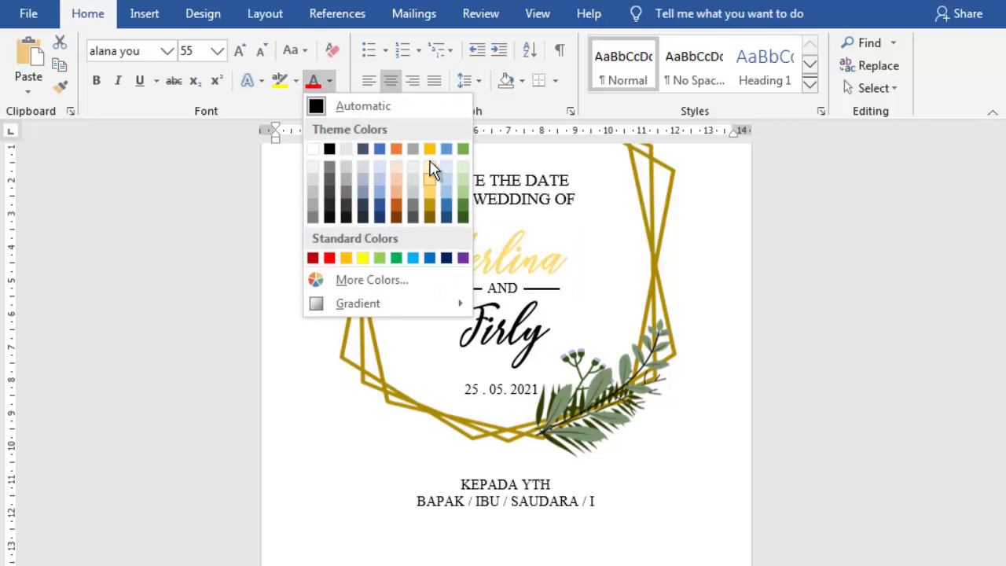
pyautogui.click(430, 206)
pyautogui.click(448, 324)
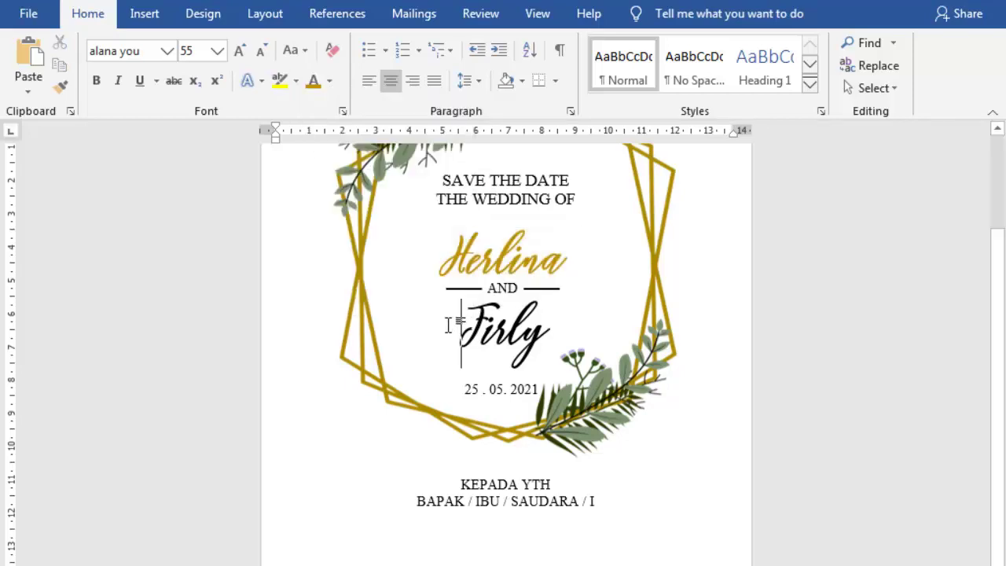
pyautogui.moveTo(448, 324); pyautogui.dragTo(554, 338)
pyautogui.click(313, 80)
pyautogui.click(373, 421)
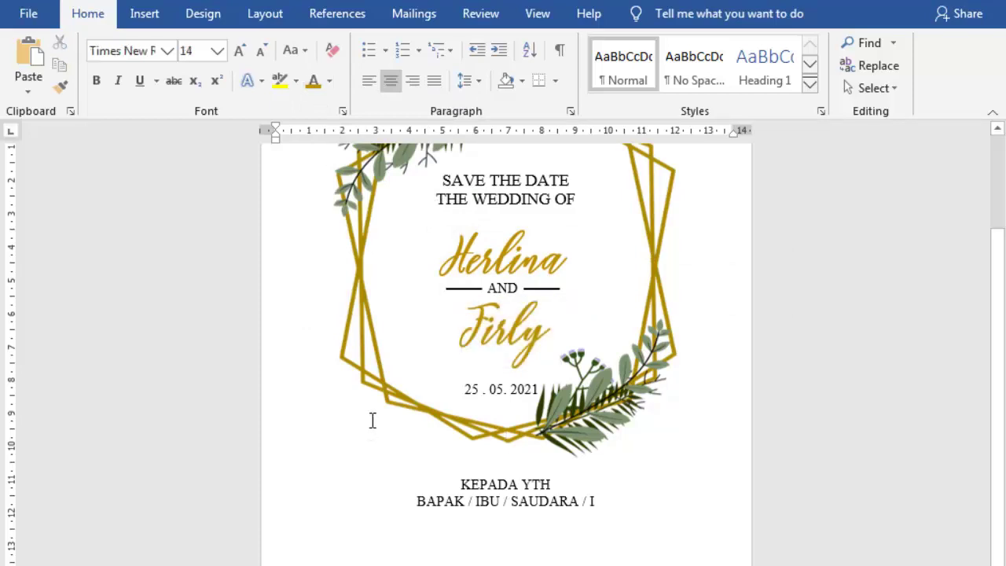
# Step: Insert the daun1 leaf-branch picture from the undangan folder
pyautogui.scroll(2, 754, 261)
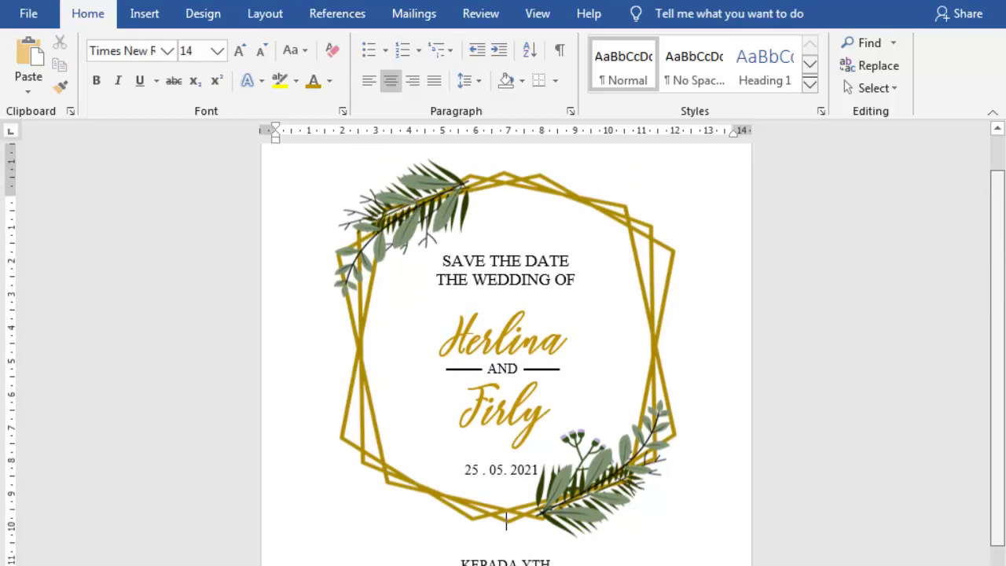
pyautogui.scroll(-4, 1004, 212)
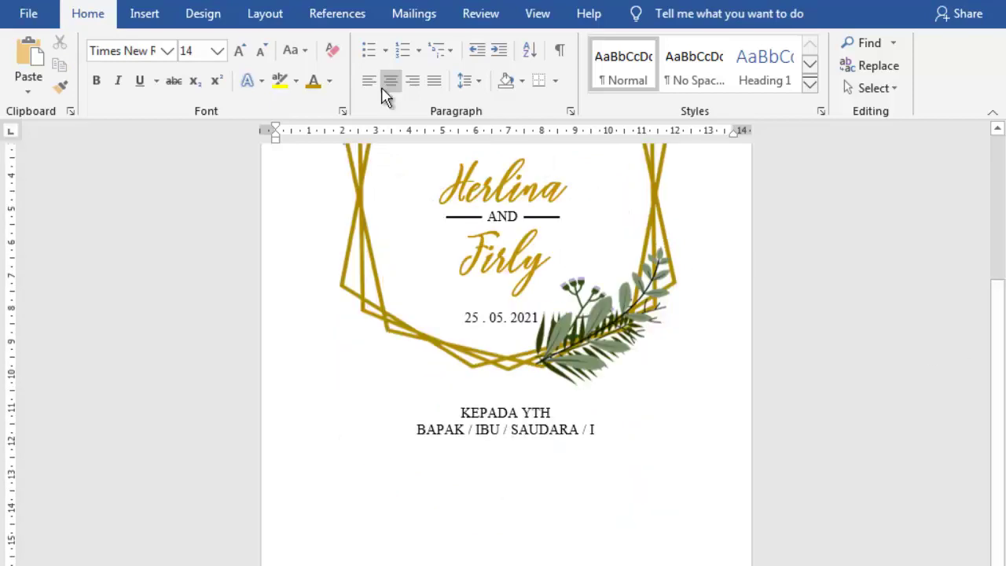
pyautogui.click(149, 16)
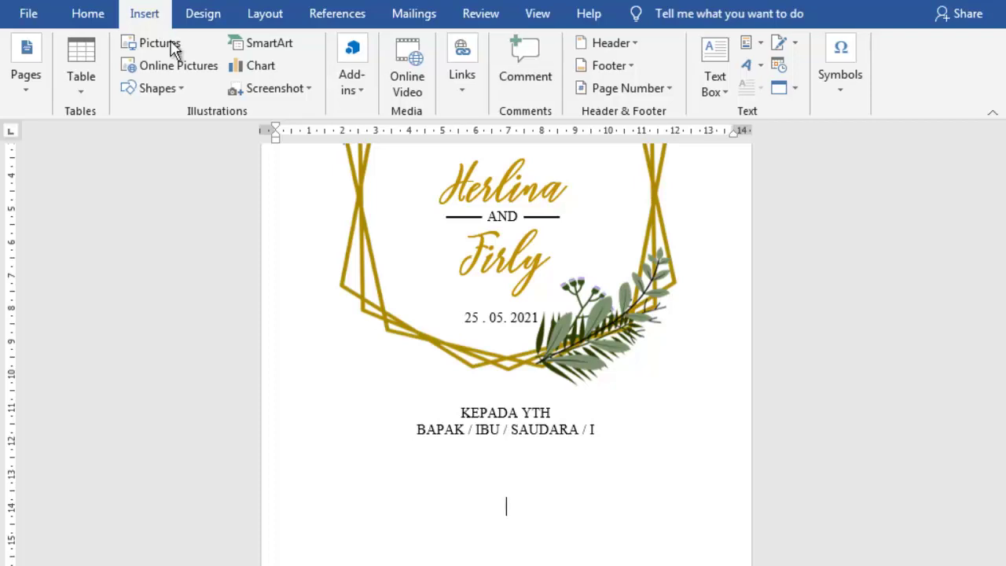
pyautogui.click(172, 44)
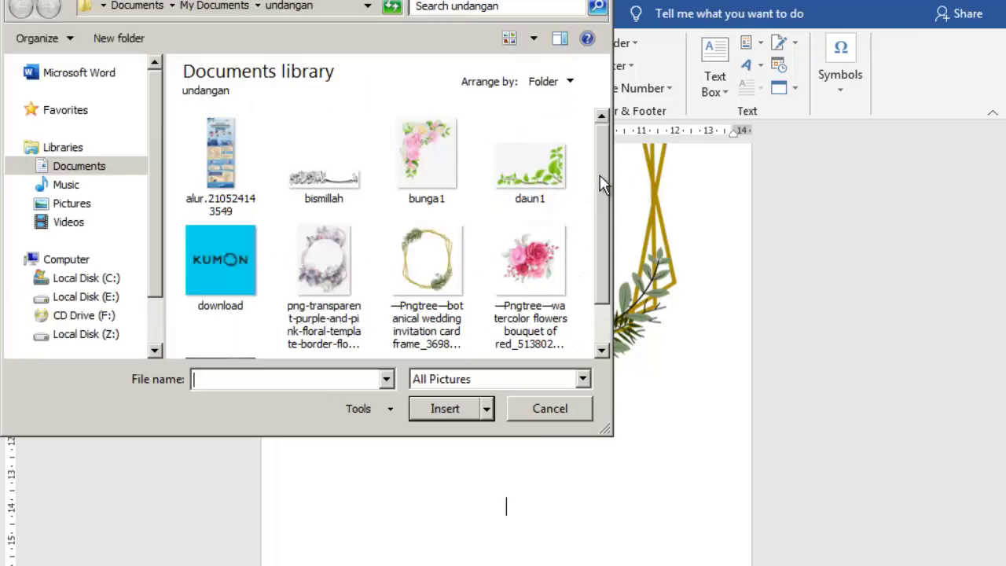
pyautogui.moveTo(601, 179)
pyautogui.mouseDown()
pyautogui.moveTo(610, 223)
pyautogui.moveTo(611, 167)
pyautogui.mouseUp()
pyautogui.click(530, 161)
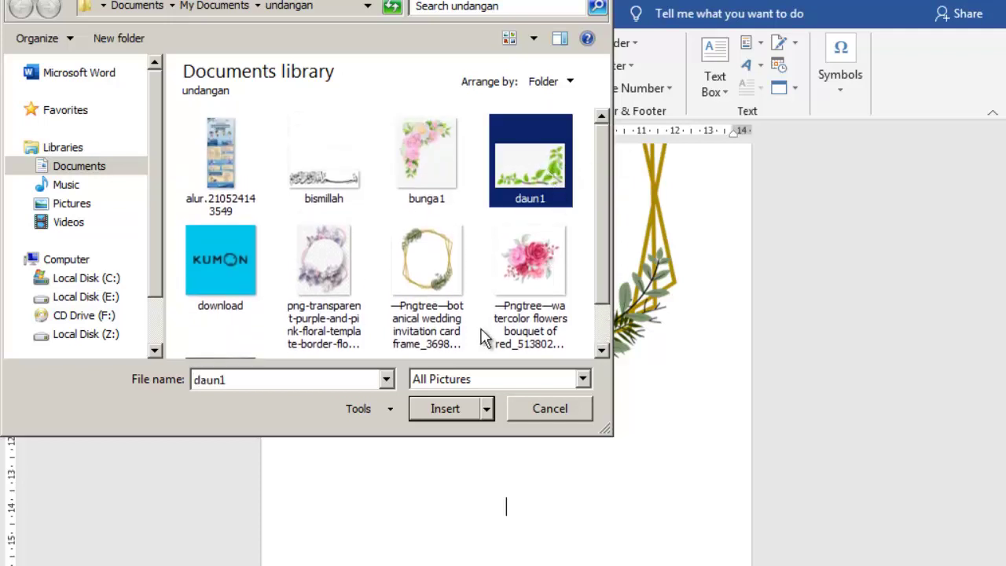
pyautogui.click(434, 409)
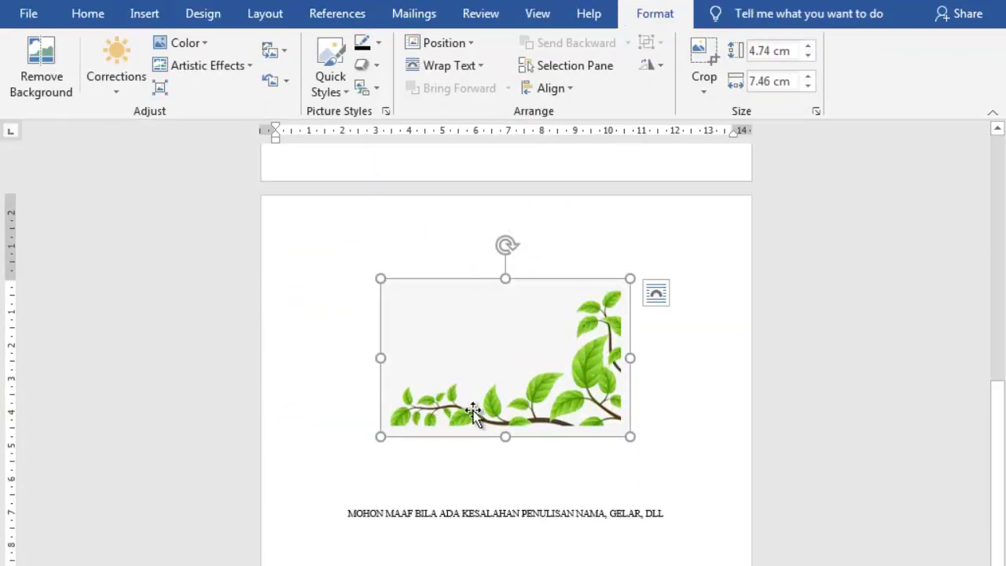
# Step: Set the leaf picture to Behind Text and move it toward the bottom-right corner
pyautogui.rightClick(557, 415)
pyautogui.moveTo(767, 446)
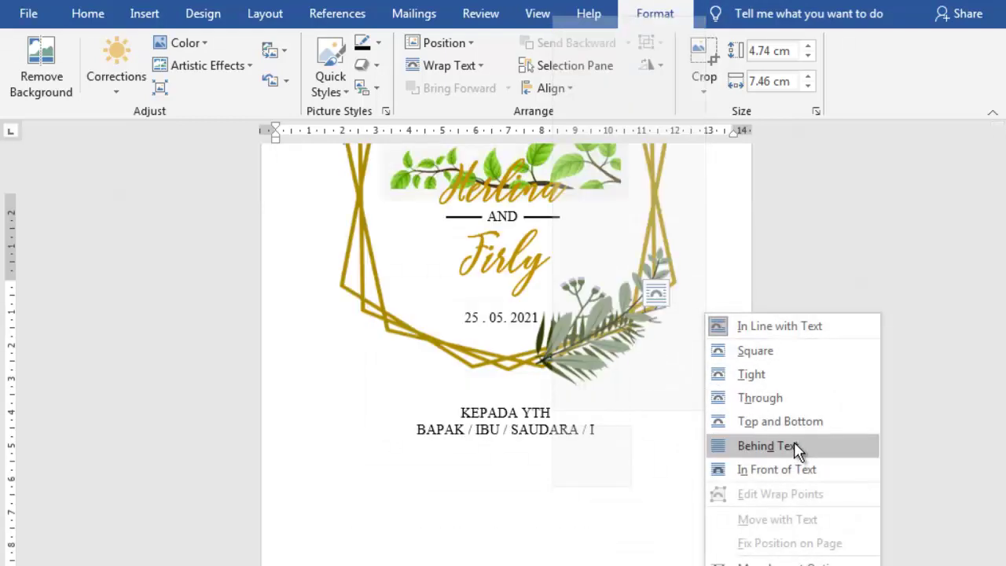
pyautogui.click(795, 447)
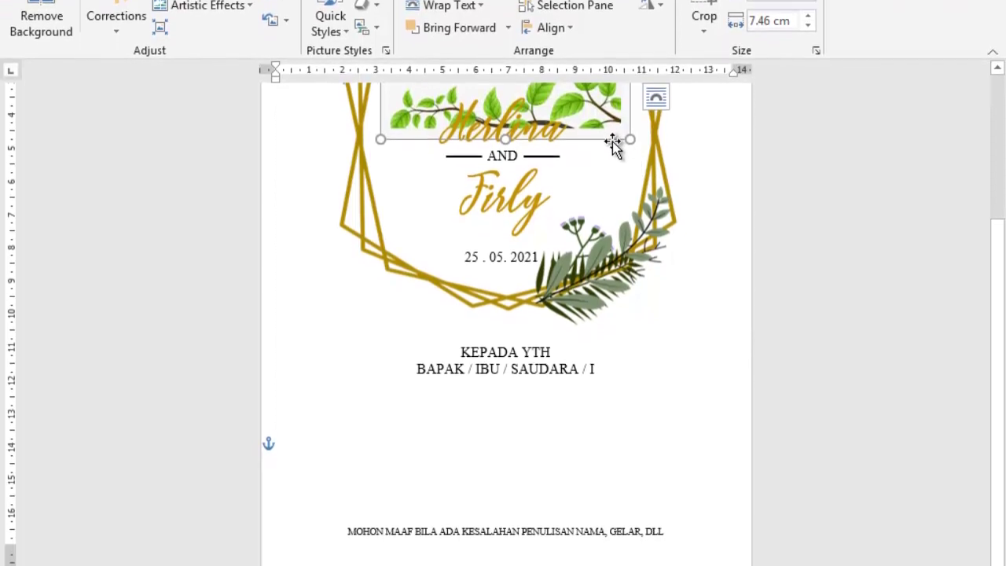
pyautogui.moveTo(622, 206); pyautogui.dragTo(705, 479)
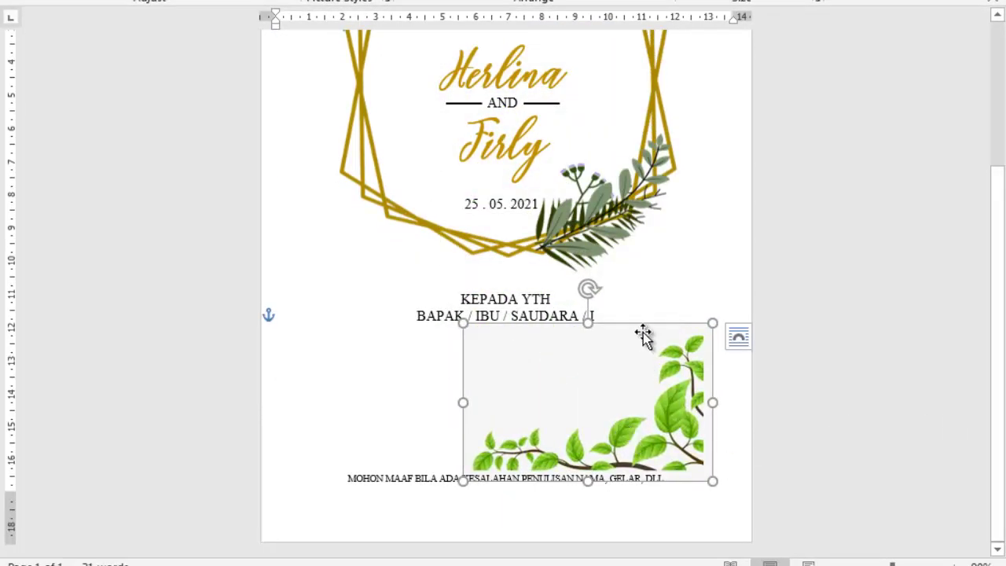
pyautogui.moveTo(642, 328); pyautogui.dragTo(667, 381)
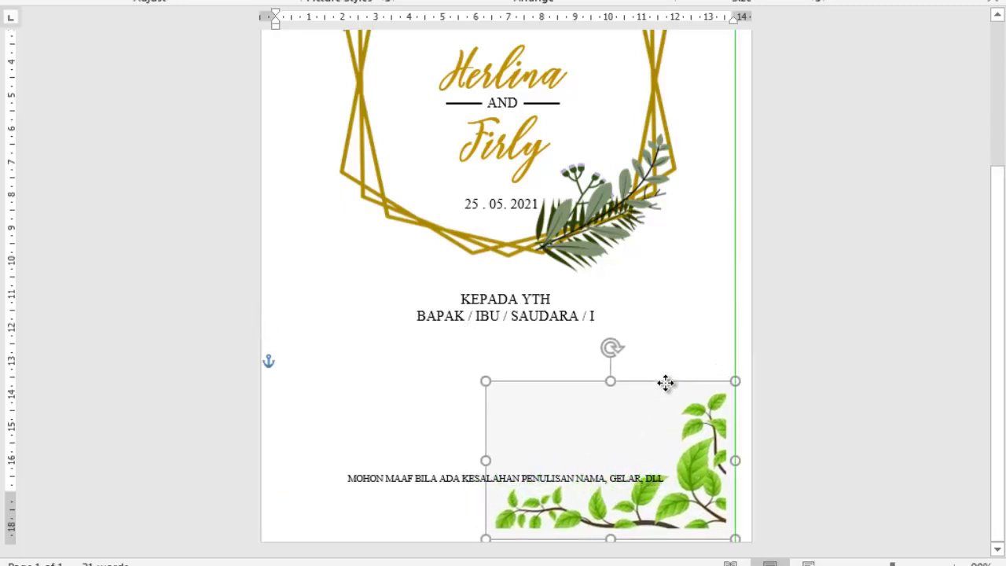
# Step: Remove the empty line above the closing line and shrink the leaf into the bottom-right corner
pyautogui.click(422, 408)
pyautogui.press('BackSpace')
pyautogui.press('BackSpace')
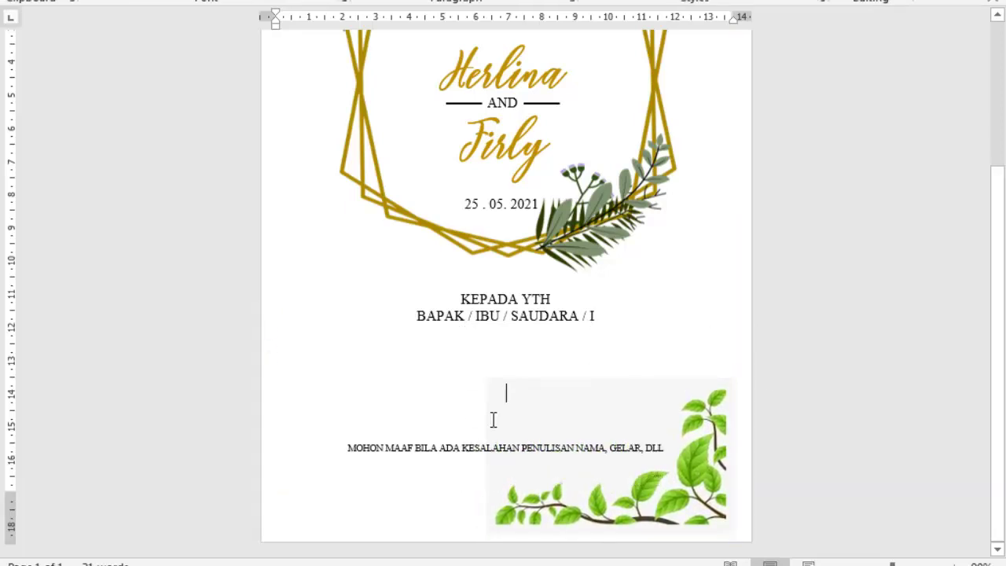
pyautogui.click(702, 449)
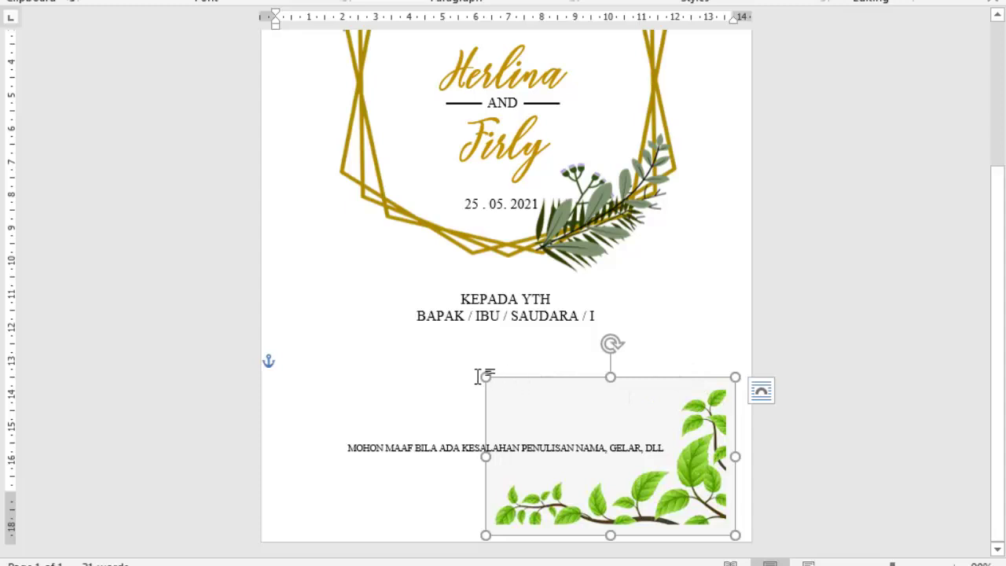
pyautogui.moveTo(487, 379); pyautogui.dragTo(572, 430)
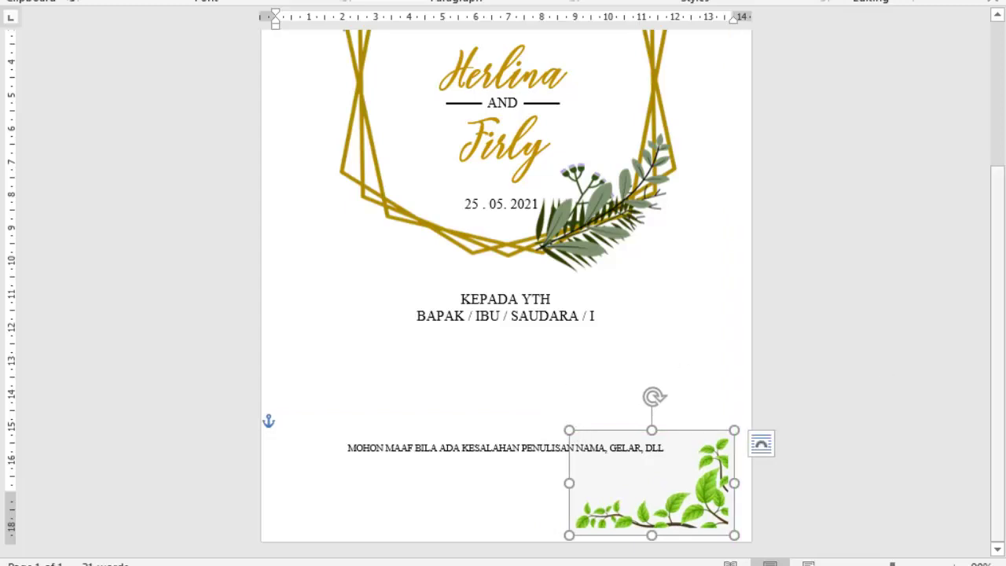
# Step: Add a blank second page after the DLL closing line
pyautogui.click(753, 516)
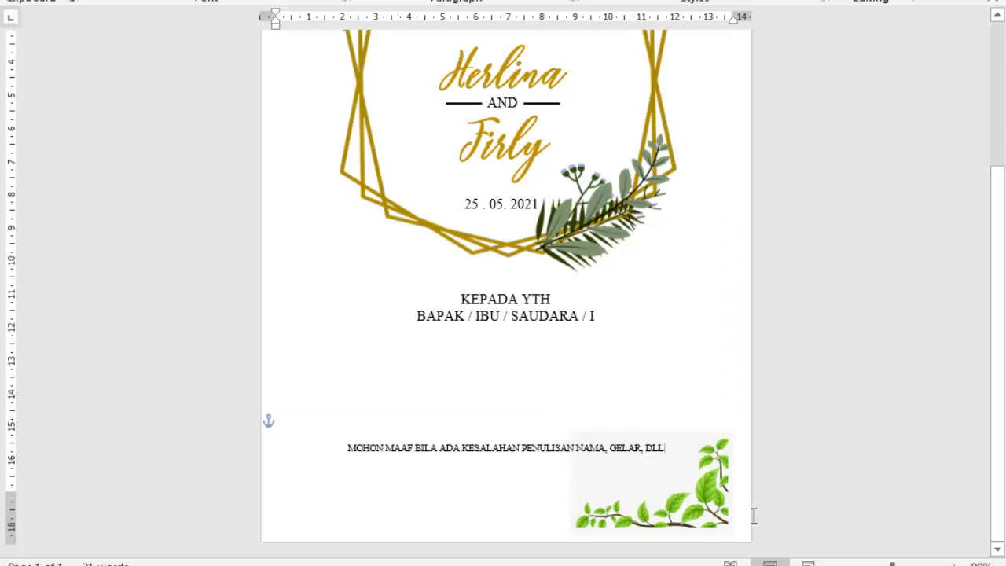
pyautogui.press('Return')
pyautogui.press('Return')
pyautogui.press('Return')
pyautogui.press('Return')
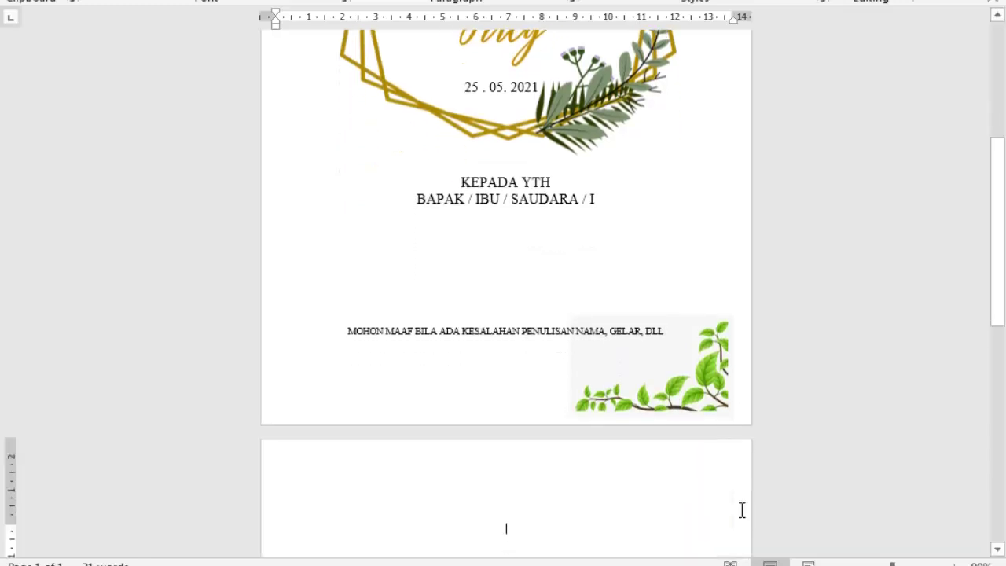
pyautogui.press('Return')
pyautogui.press('Return')
pyautogui.press('Return')
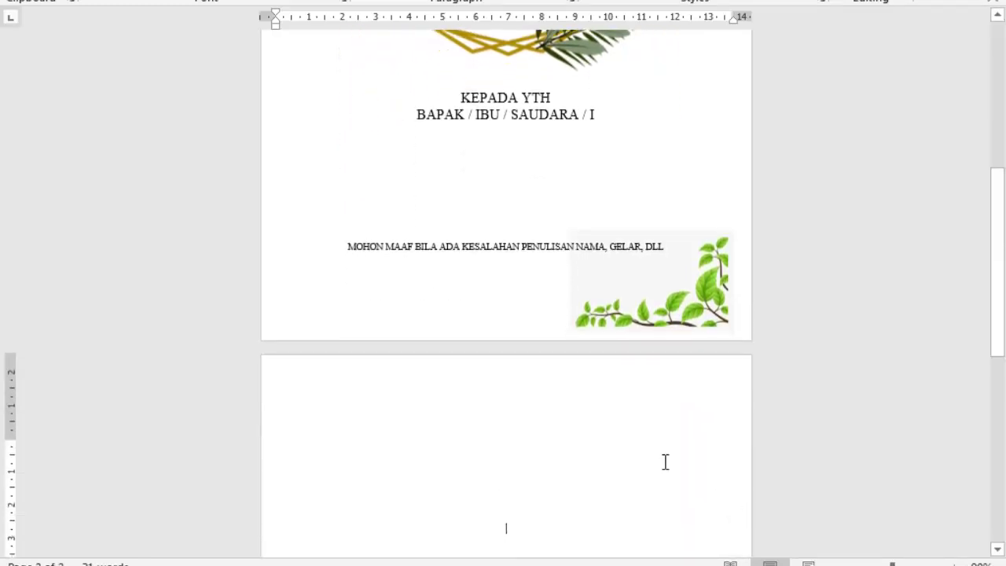
pyautogui.click(720, 298)
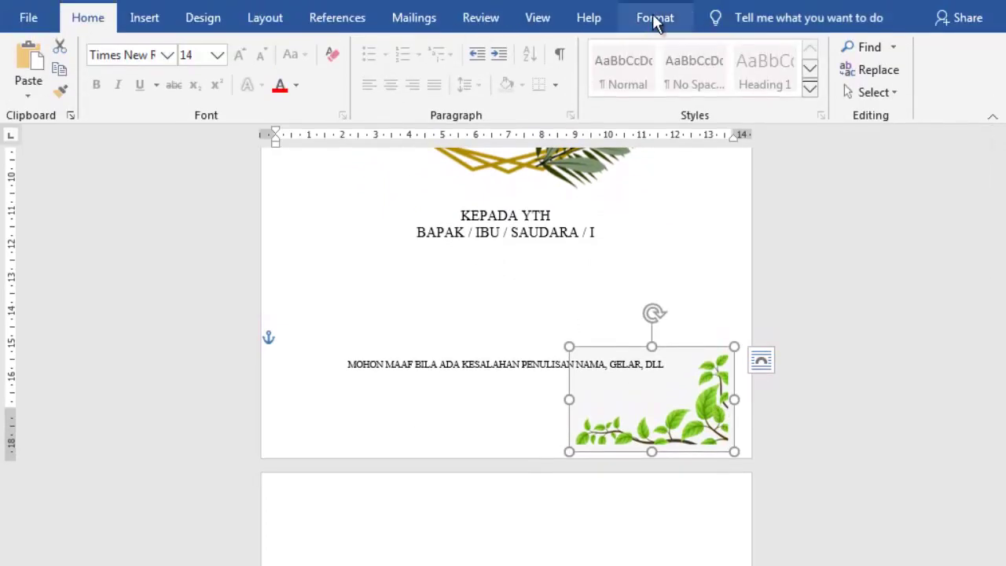
# Step: Recolour the leaf picture Blue, Accent color 5 Dark
pyautogui.click(653, 17)
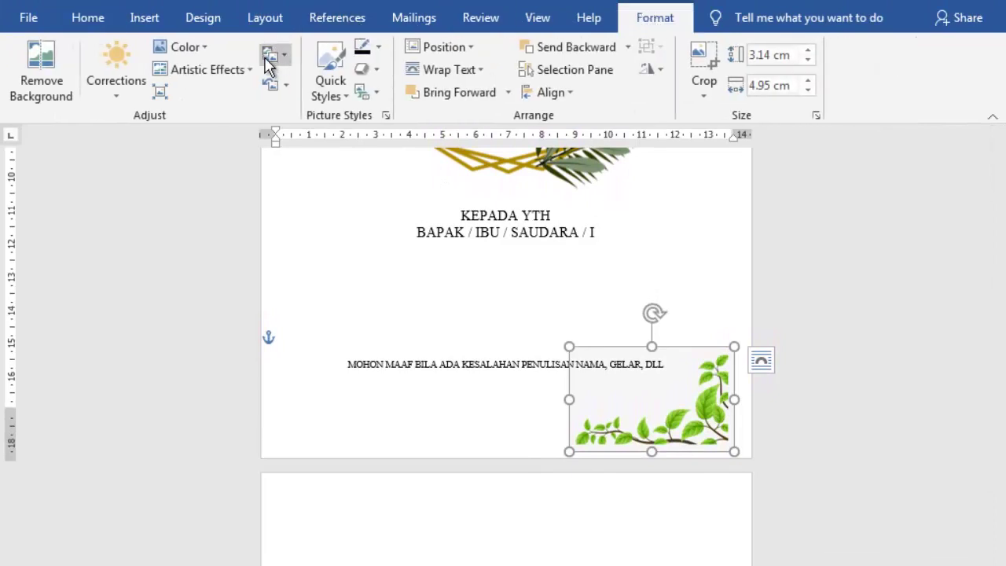
pyautogui.click(199, 46)
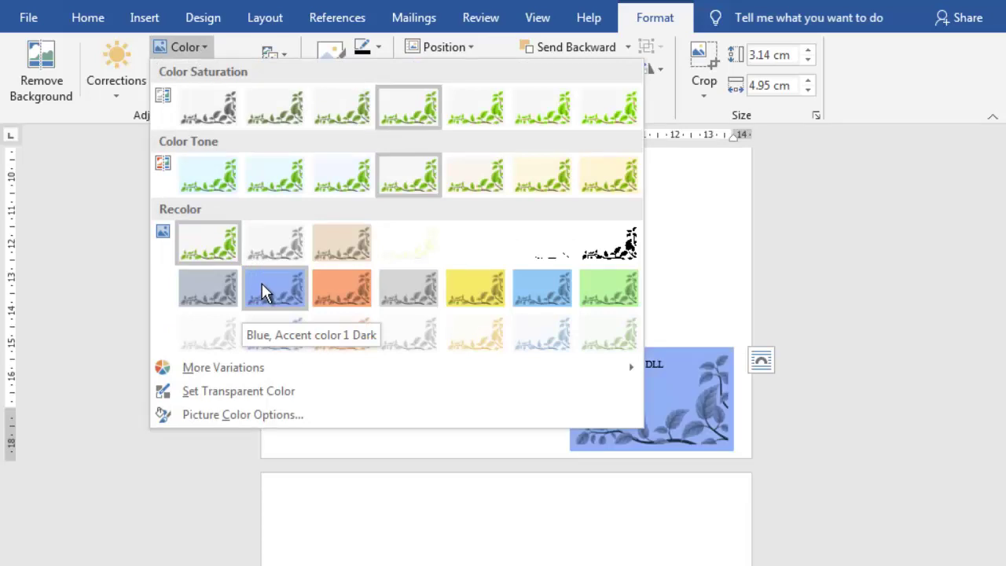
pyautogui.click(556, 287)
pyautogui.click(511, 389)
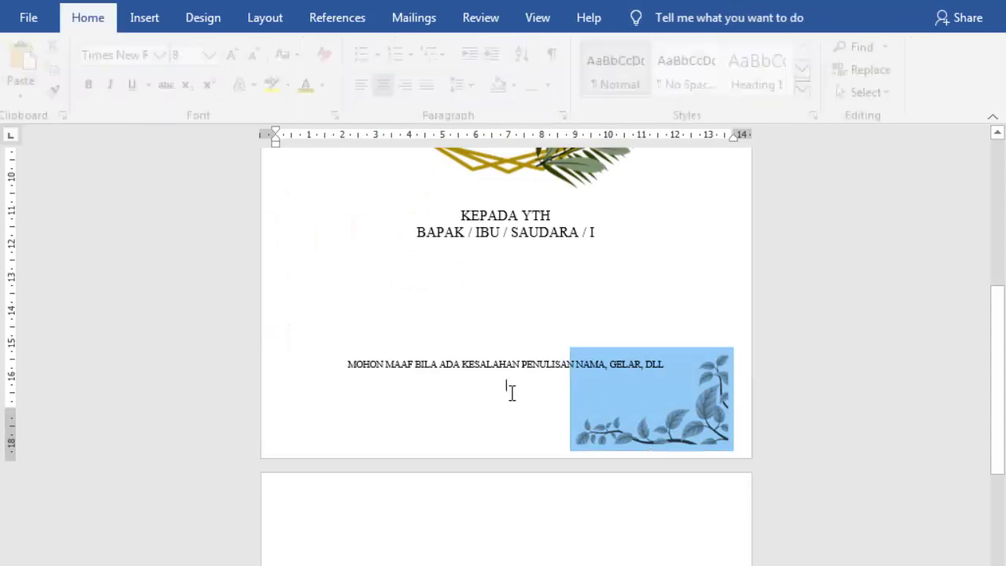
# Step: Remove the leaf picture's background, stretching the kept area over the whole picture
pyautogui.click(629, 395)
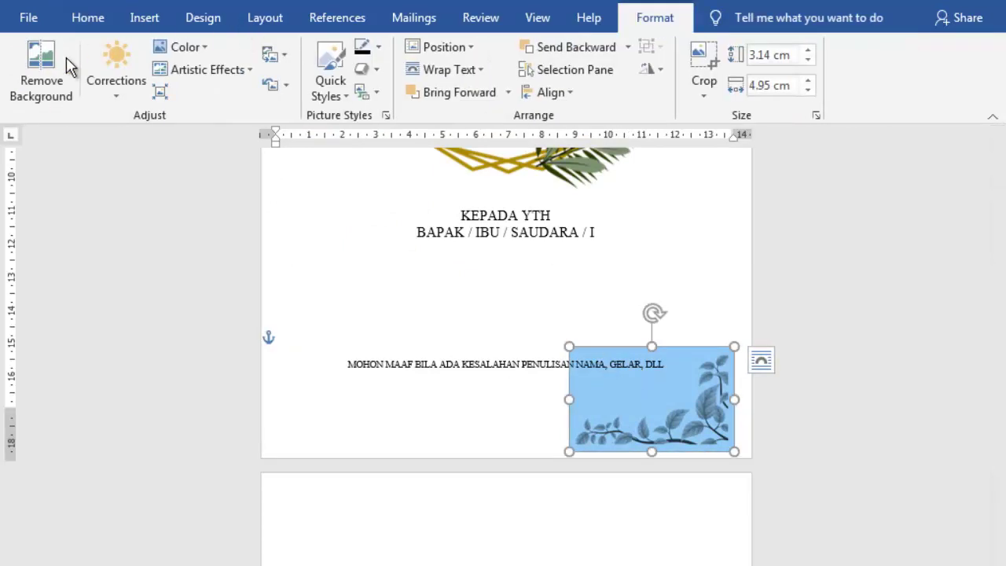
pyautogui.click(43, 71)
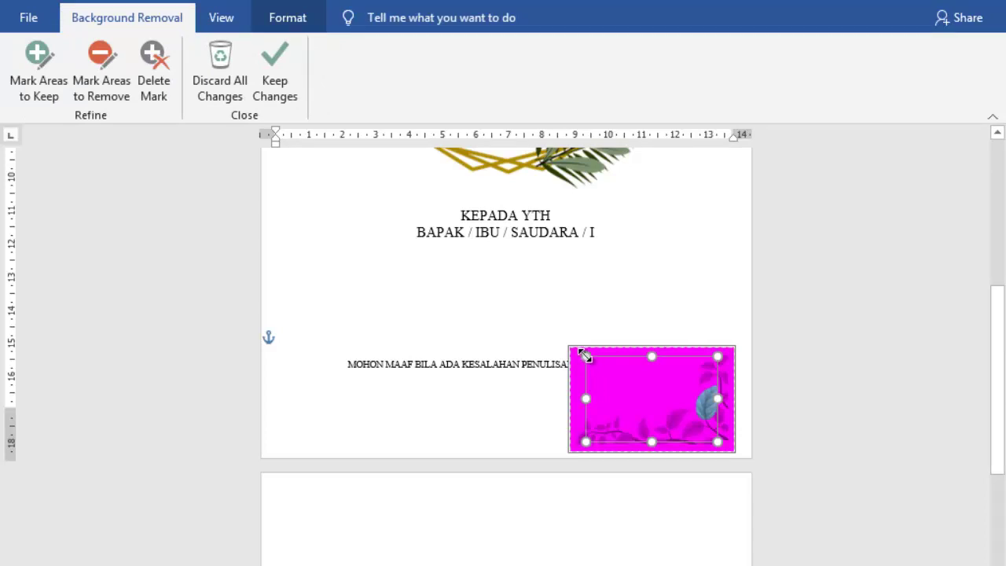
pyautogui.moveTo(585, 356); pyautogui.dragTo(567, 345)
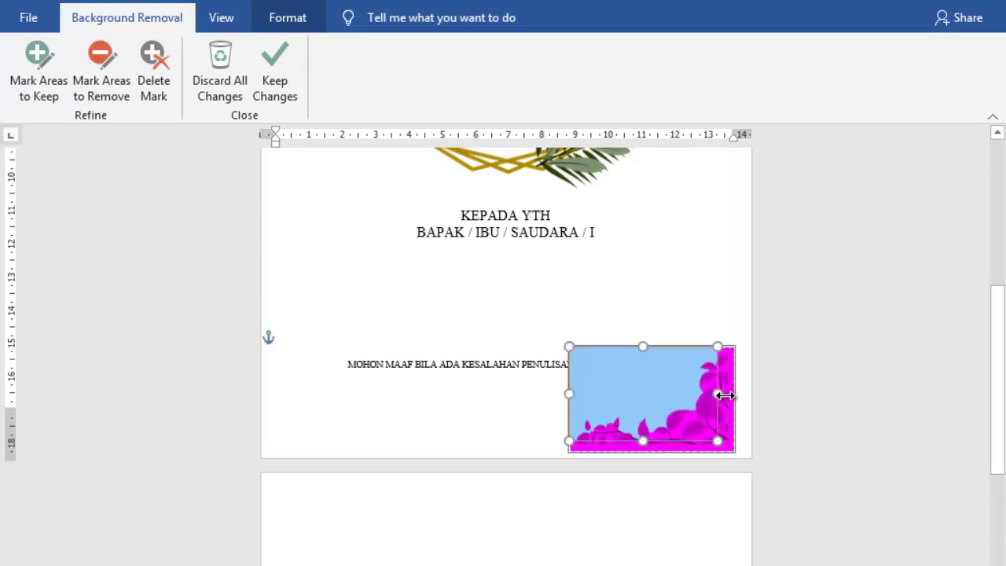
pyautogui.moveTo(723, 396); pyautogui.dragTo(739, 396)
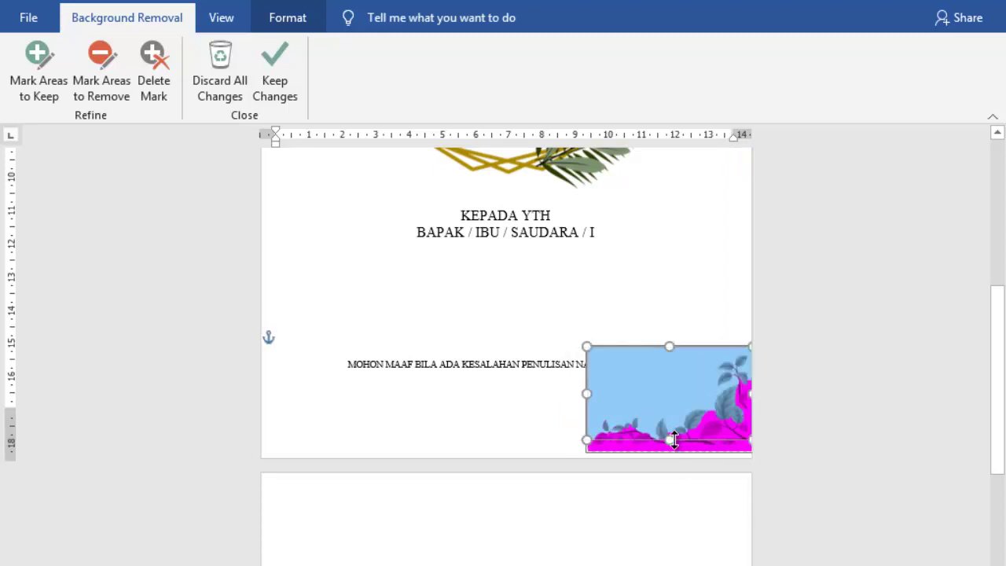
pyautogui.moveTo(678, 447)
pyautogui.mouseDown()
pyautogui.moveTo(676, 461)
pyautogui.moveTo(664, 453)
pyautogui.mouseUp()
# Step: Keep the background removal and align the leaf picture flush with the right margin
pyautogui.click(617, 291)
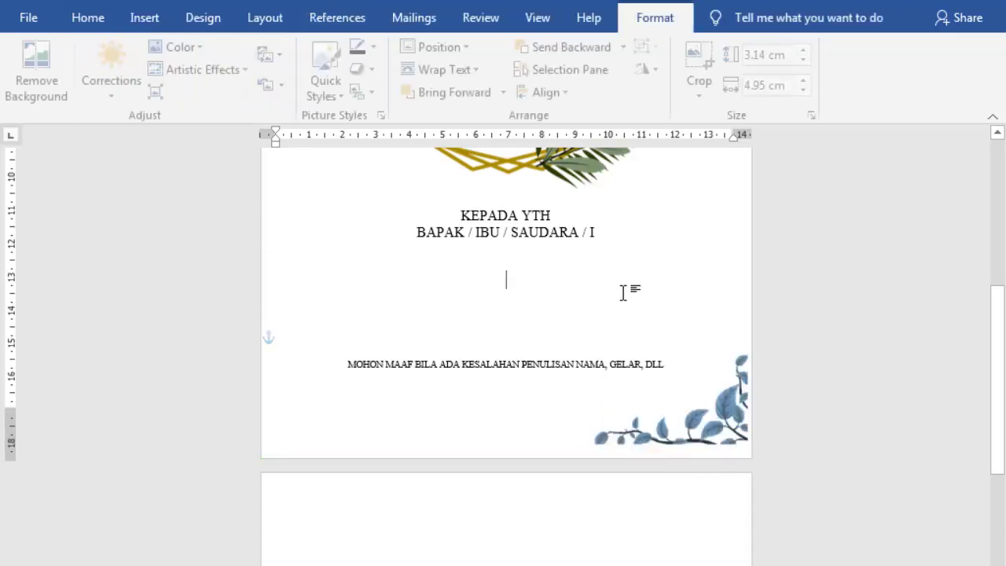
pyautogui.moveTo(717, 418)
pyautogui.mouseDown()
pyautogui.moveTo(687, 418)
pyautogui.moveTo(707, 419)
pyautogui.mouseUp()
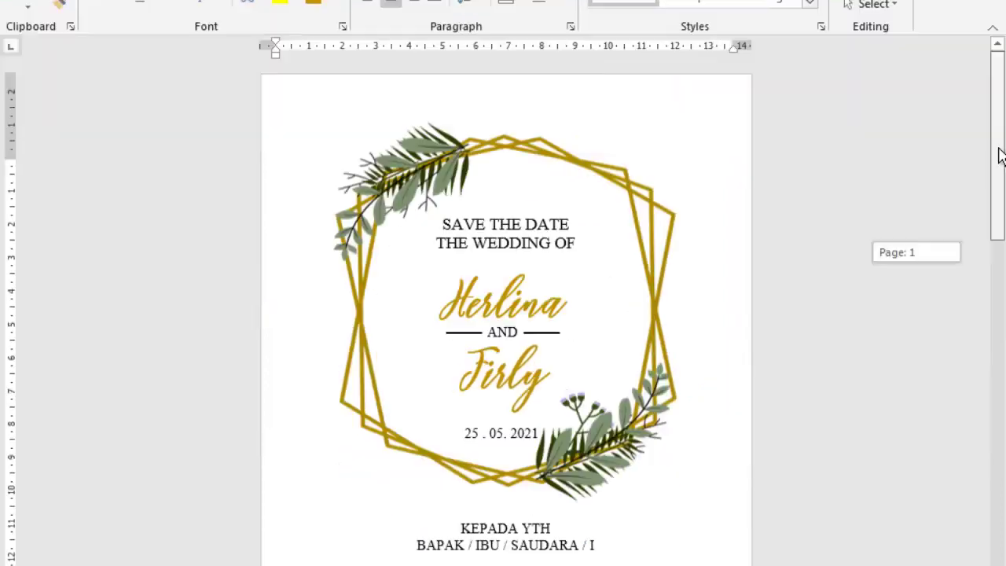
pyautogui.moveTo(999, 152); pyautogui.dragTo(991, 223)
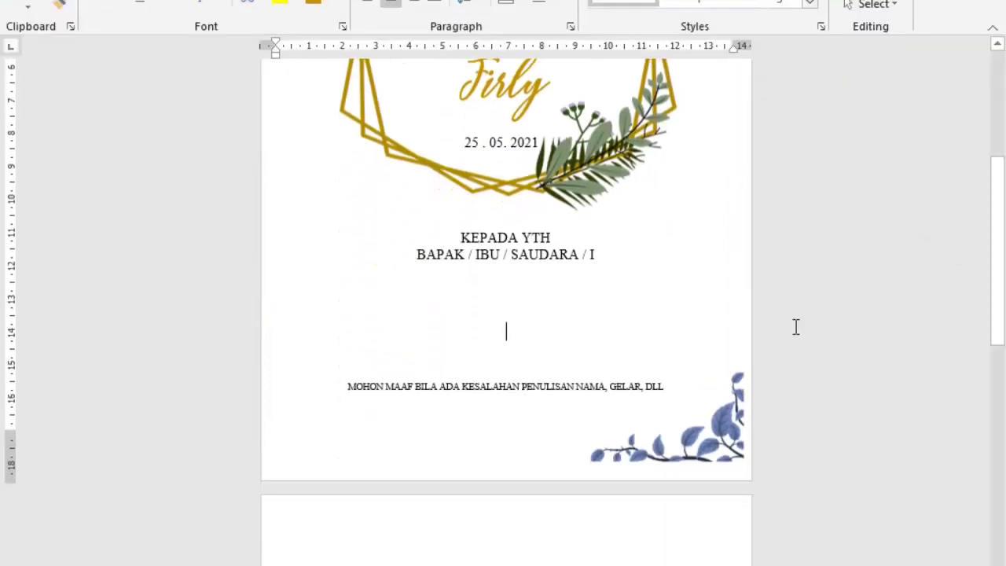
# Step: Copy the bottom-right leaf picture and paste a duplicate into the document
pyautogui.click(722, 429)
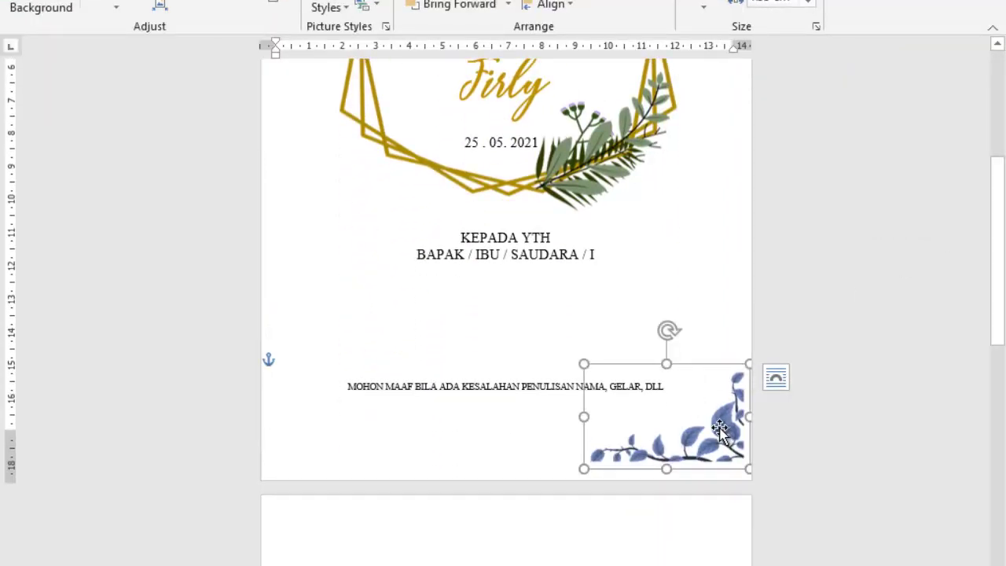
pyautogui.rightClick(722, 429)
pyautogui.click(772, 72)
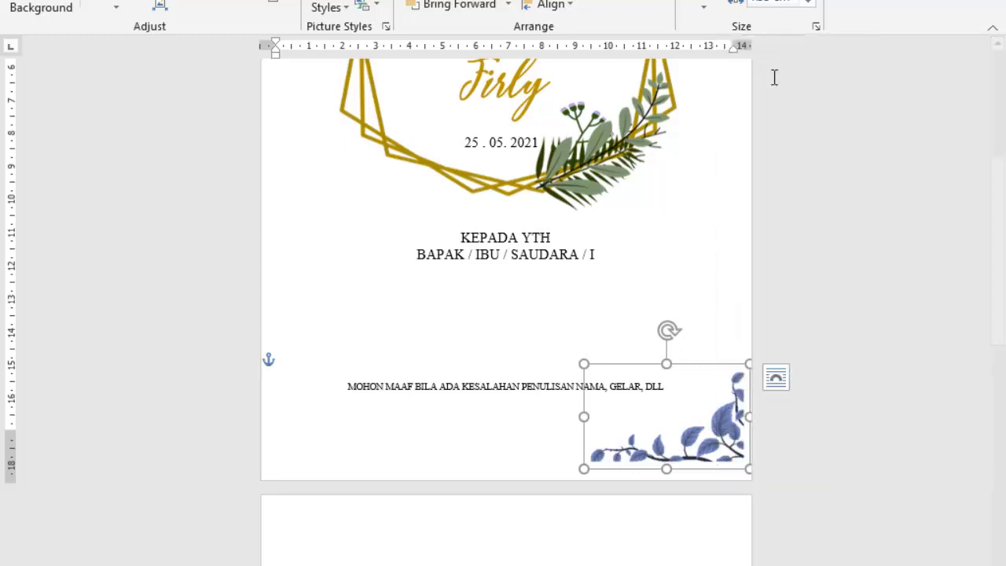
pyautogui.rightClick(500, 313)
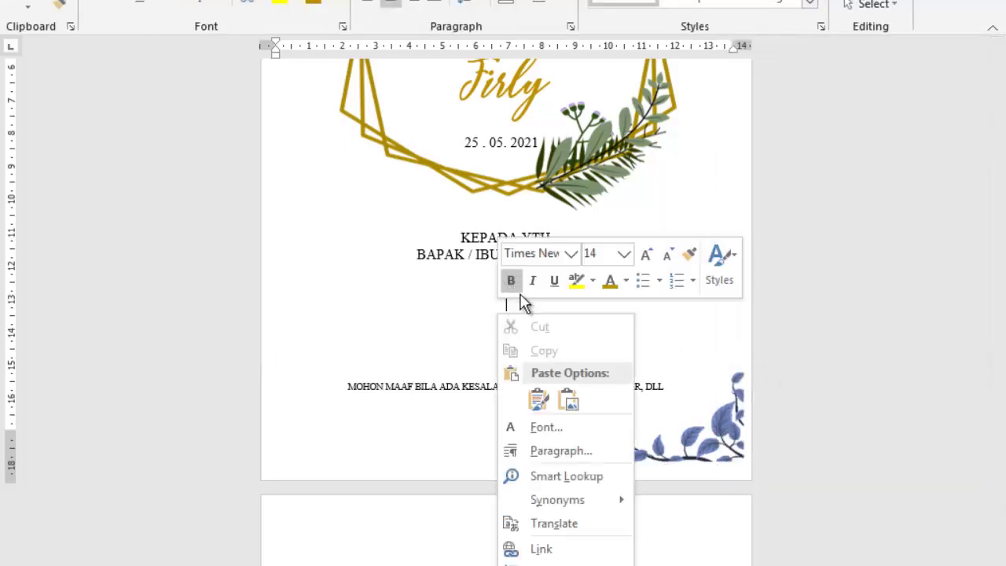
pyautogui.click(529, 398)
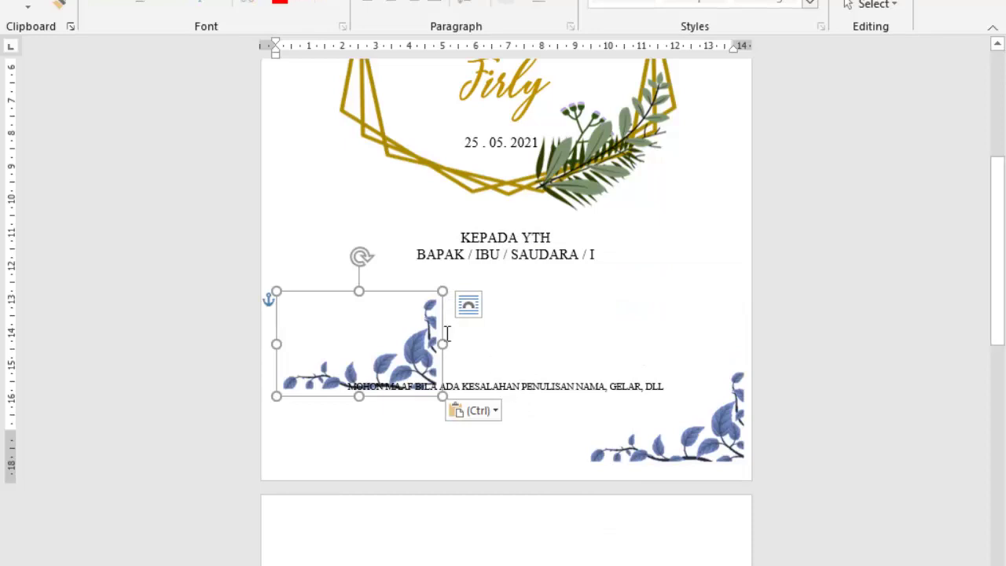
# Step: Flip the pasted copy horizontally and place it in the bottom-left corner
pyautogui.moveTo(406, 296)
pyautogui.mouseDown()
pyautogui.moveTo(416, 349)
pyautogui.moveTo(628, 284)
pyautogui.mouseUp()
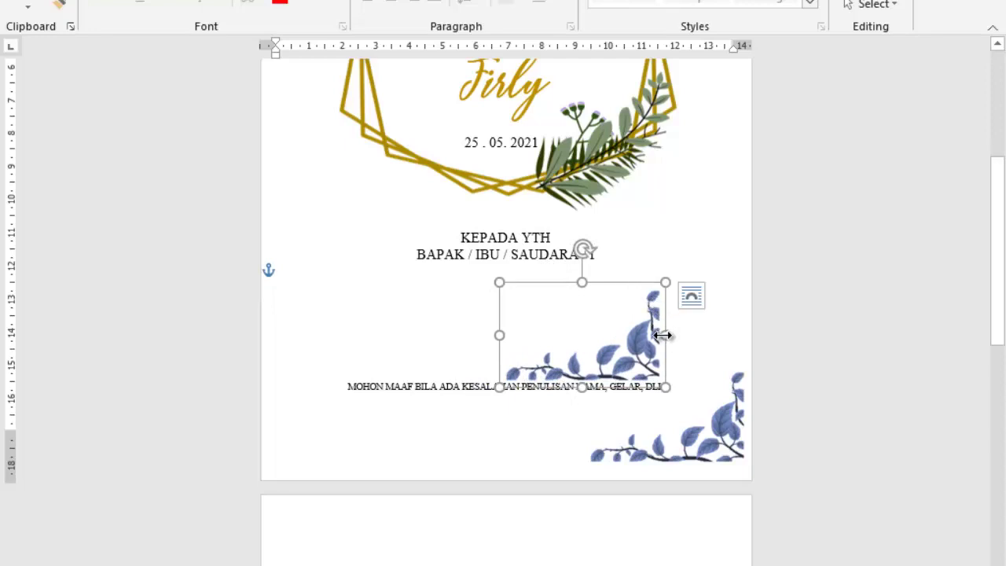
pyautogui.moveTo(662, 335); pyautogui.dragTo(348, 340)
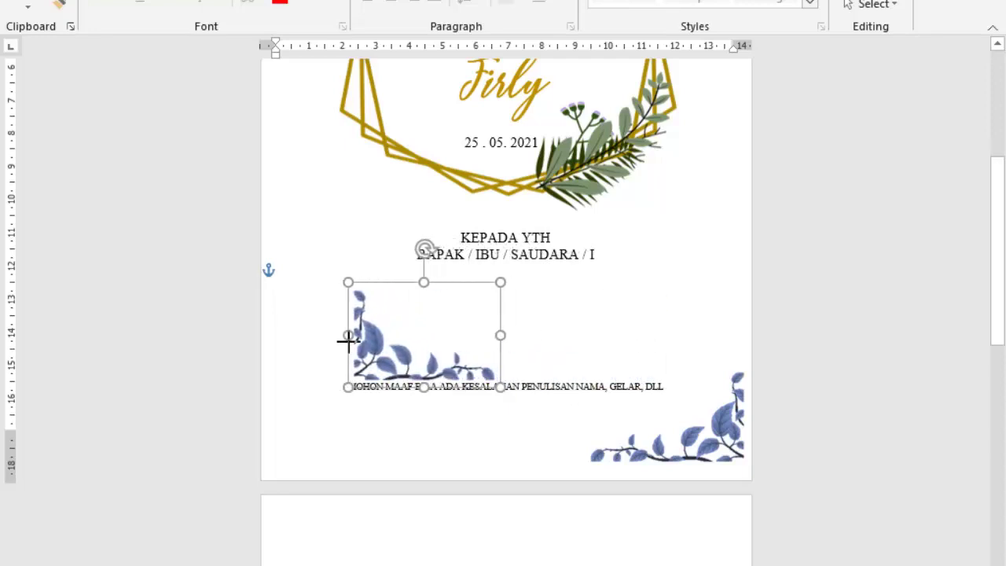
pyautogui.moveTo(348, 339); pyautogui.dragTo(334, 340)
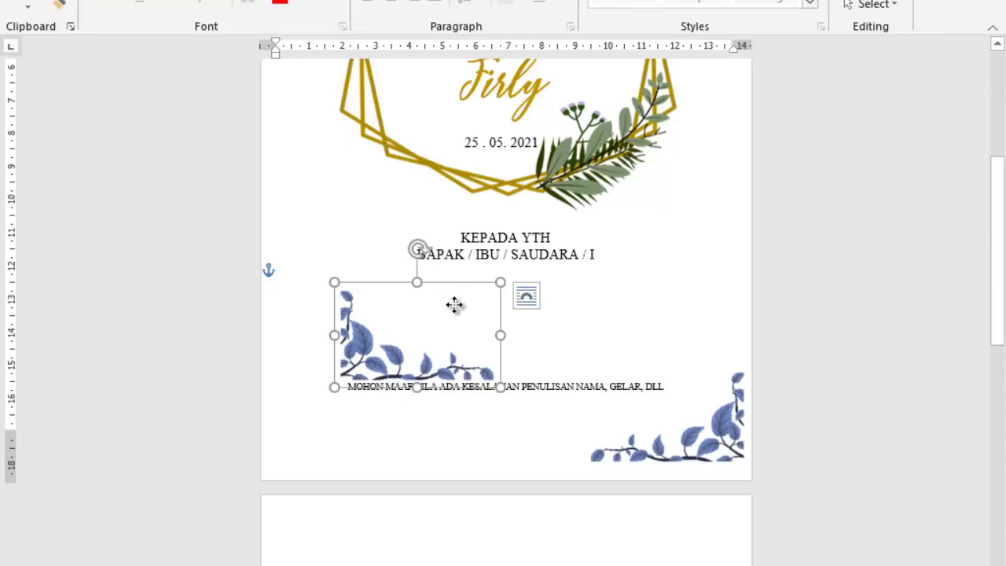
pyautogui.moveTo(453, 303)
pyautogui.mouseDown()
pyautogui.moveTo(521, 370)
pyautogui.moveTo(349, 364)
pyautogui.moveTo(377, 363)
pyautogui.mouseUp()
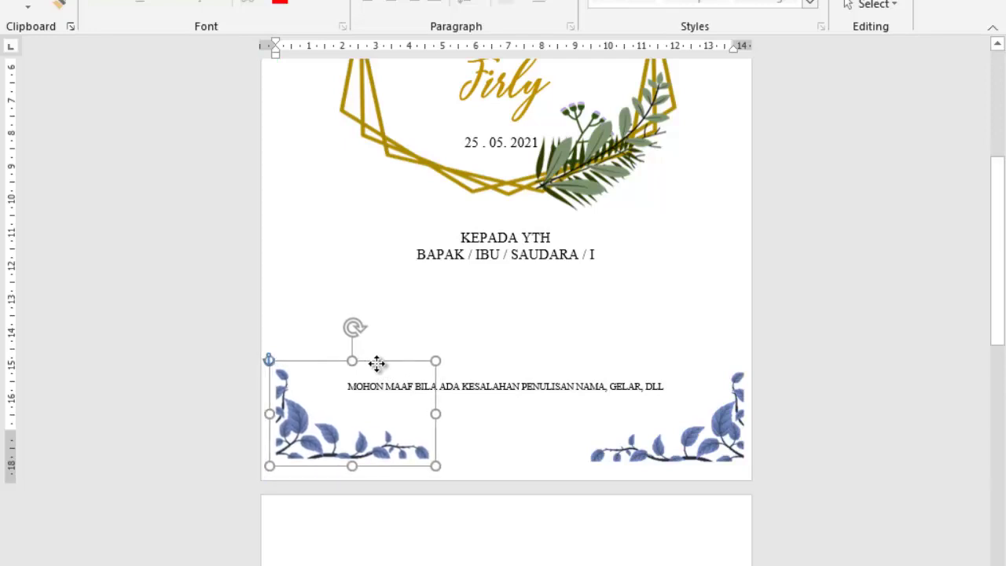
pyautogui.moveTo(377, 363); pyautogui.dragTo(376, 363)
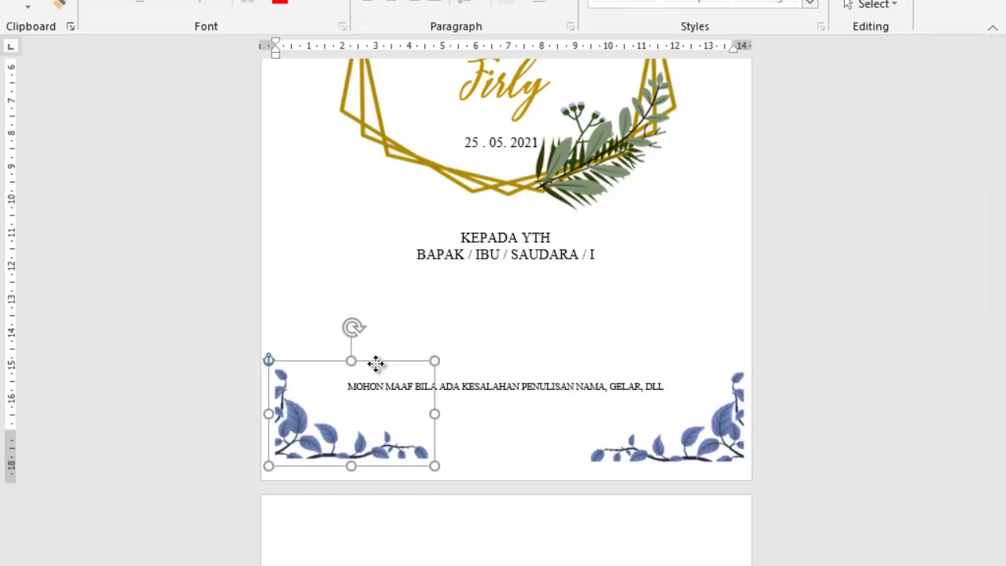
pyautogui.moveTo(376, 363); pyautogui.dragTo(376, 363)
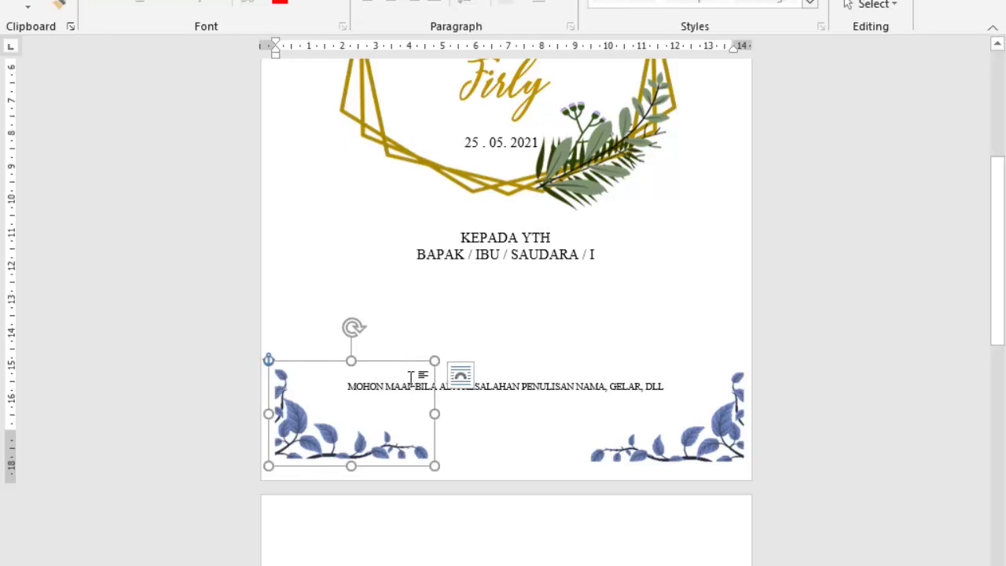
pyautogui.click(522, 448)
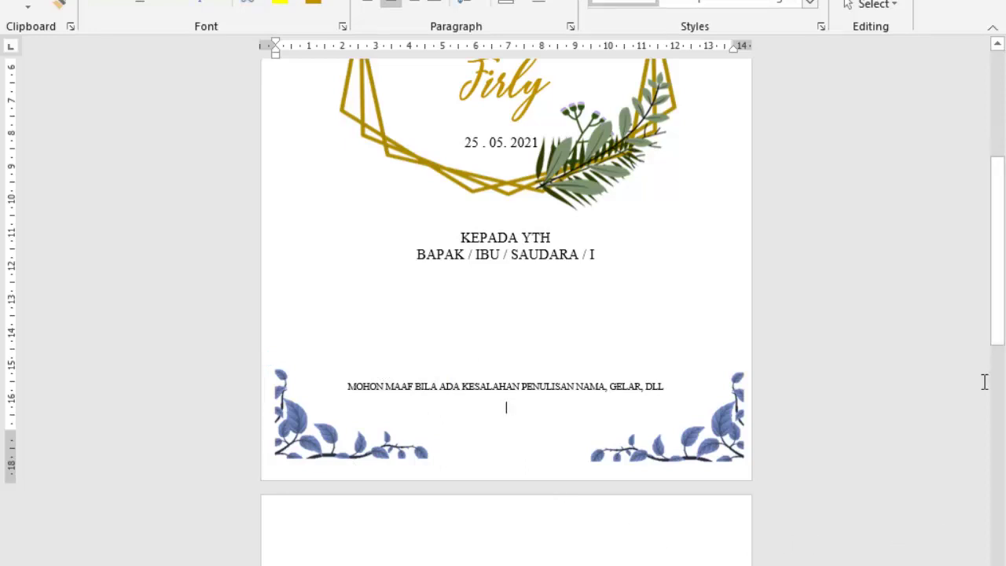
pyautogui.click(523, 552)
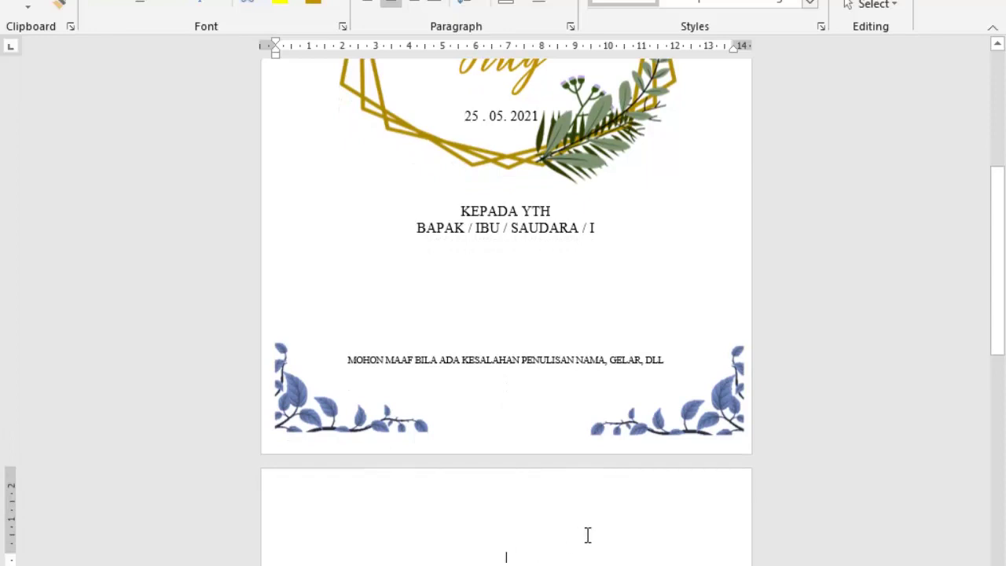
pyautogui.scroll(3, 588, 534)
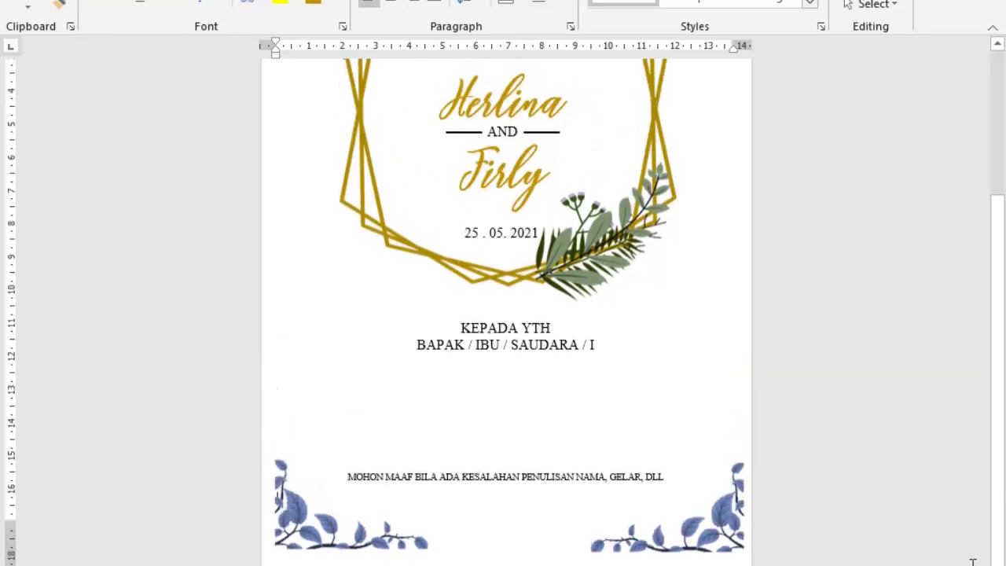
pyautogui.scroll(-1, 506, 315)
pyautogui.scroll(-1, 506, 314)
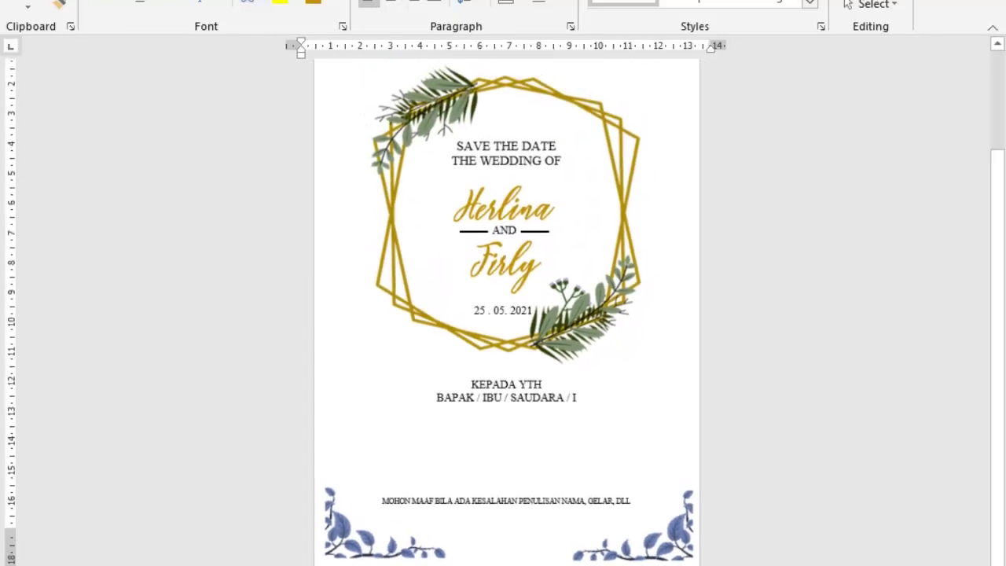
pyautogui.scroll(-1, 506, 314)
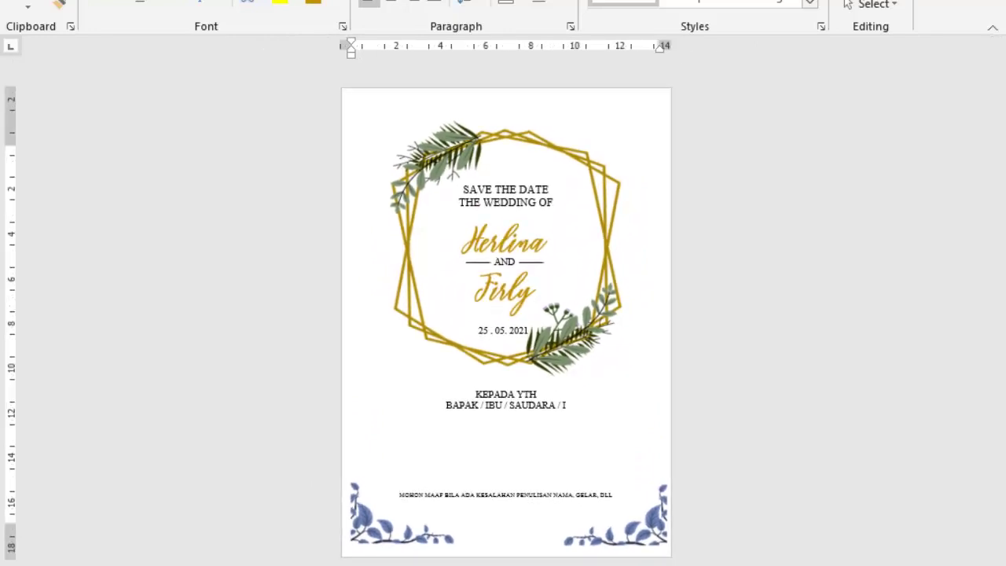
pyautogui.scroll(1, 506, 479)
pyautogui.scroll(1, 506, 479)
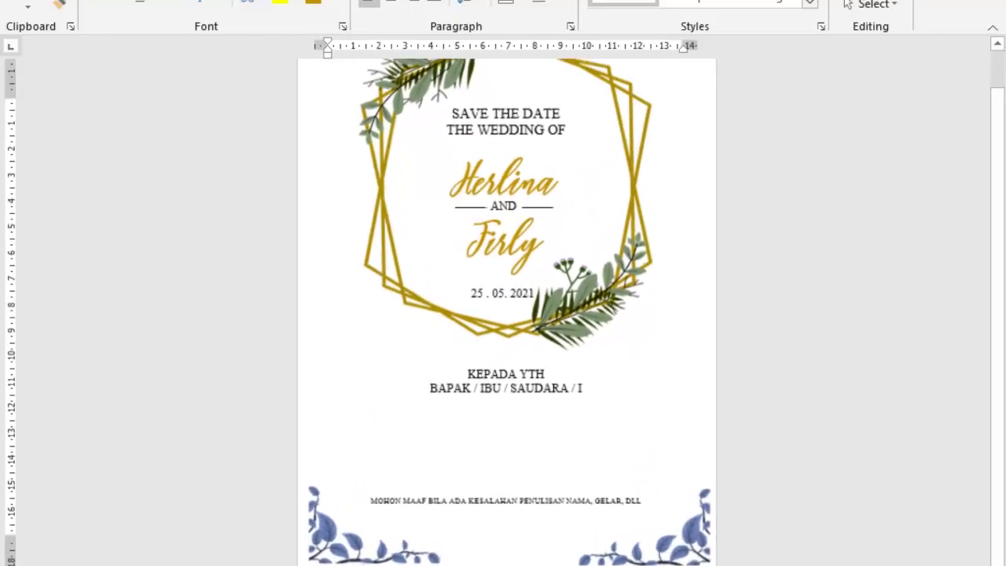
pyautogui.scroll(1, 506, 479)
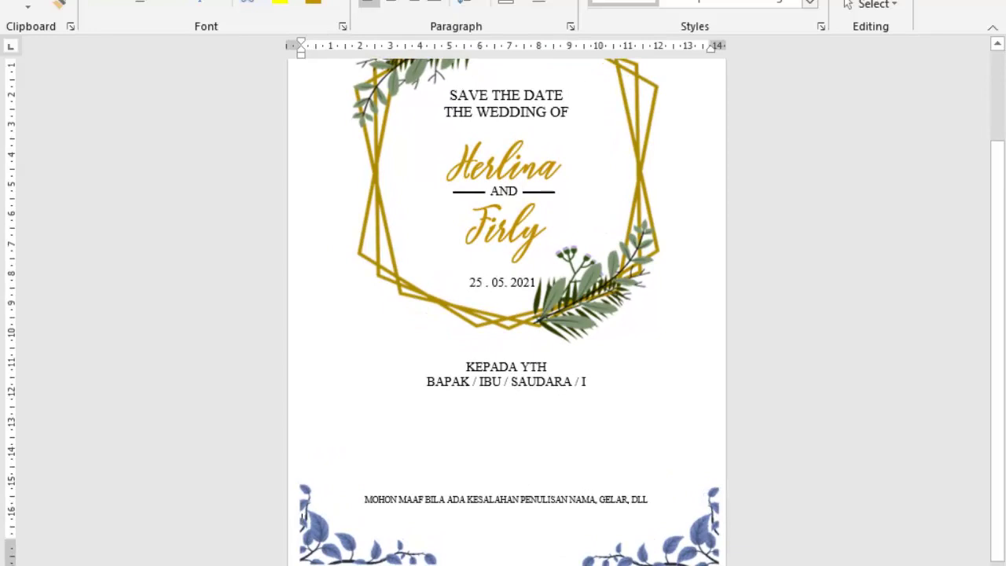
pyautogui.scroll(1, 709, 540)
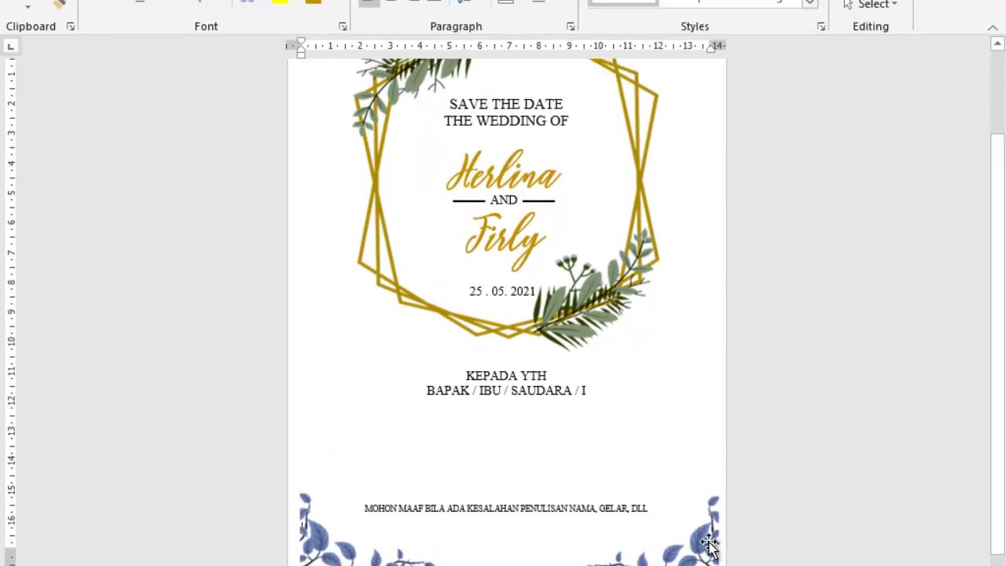
# Step: Apply Color > Recolor > Sepia to the bottom-right leaf picture only
pyautogui.click(709, 541)
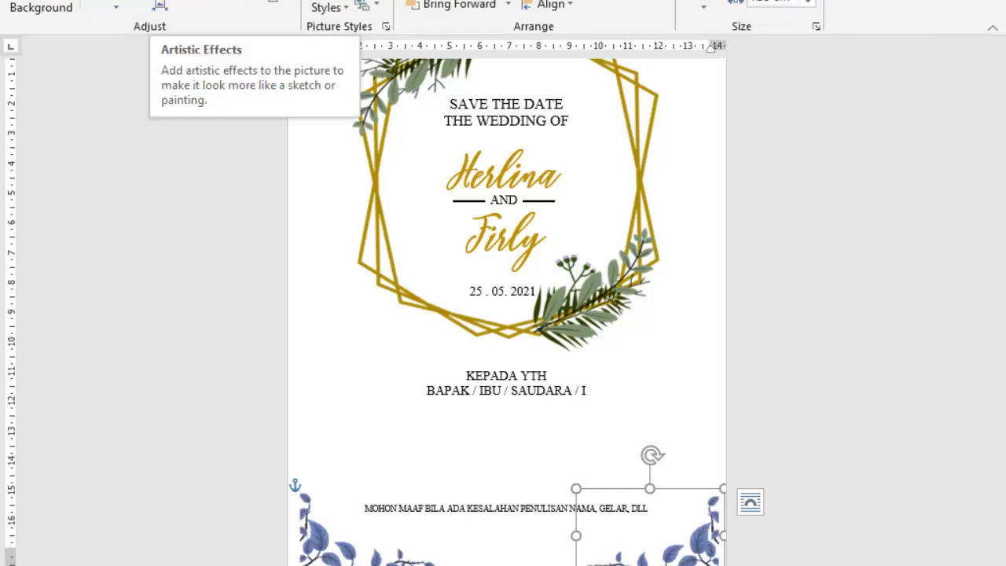
pyautogui.click(159, 6)
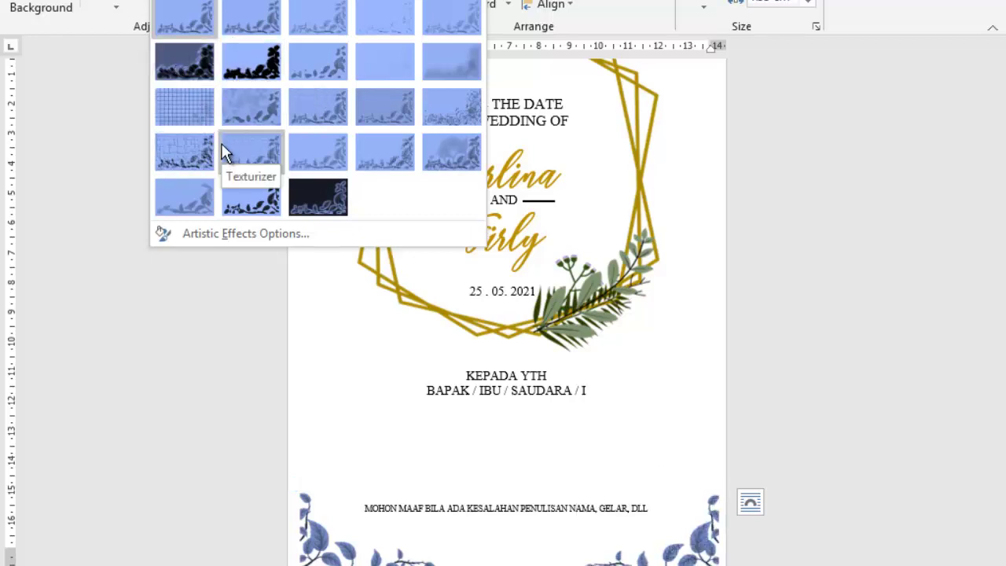
pyautogui.press('Escape')
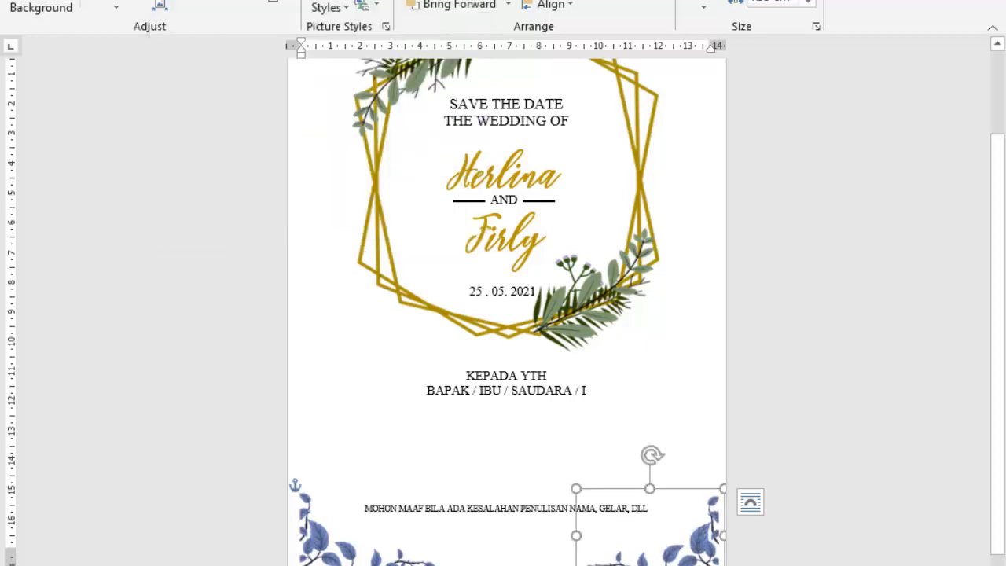
pyautogui.click(161, 1)
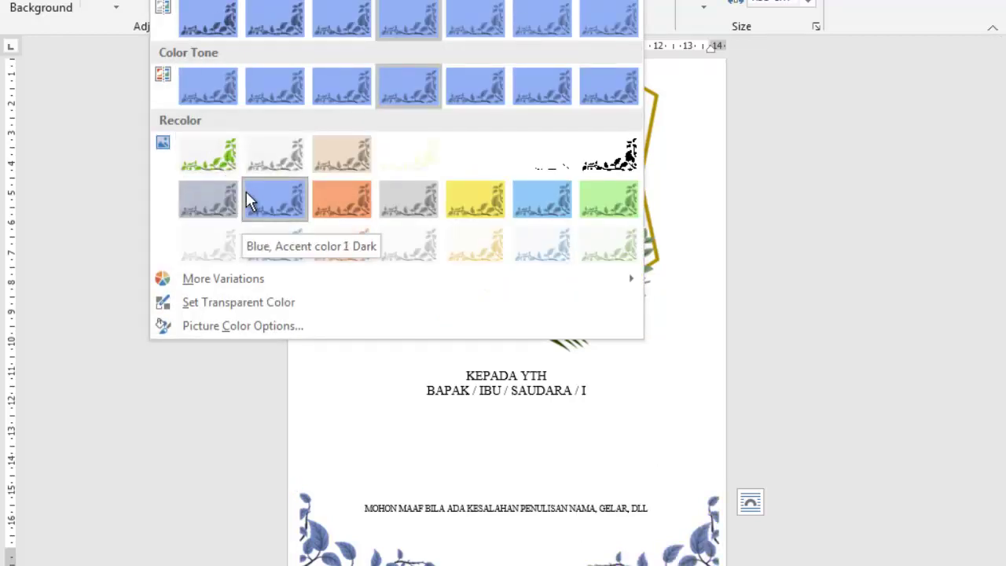
pyautogui.click(338, 164)
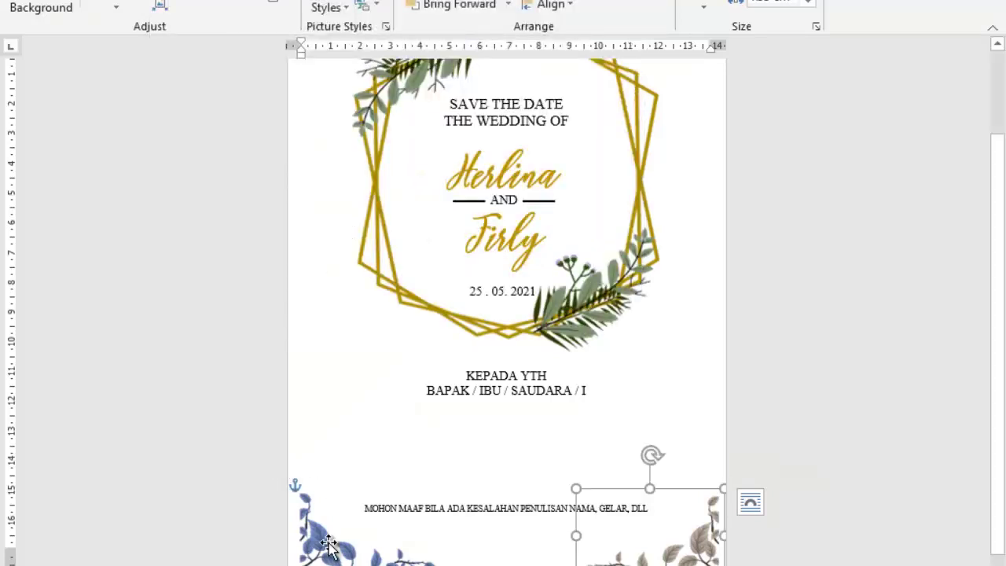